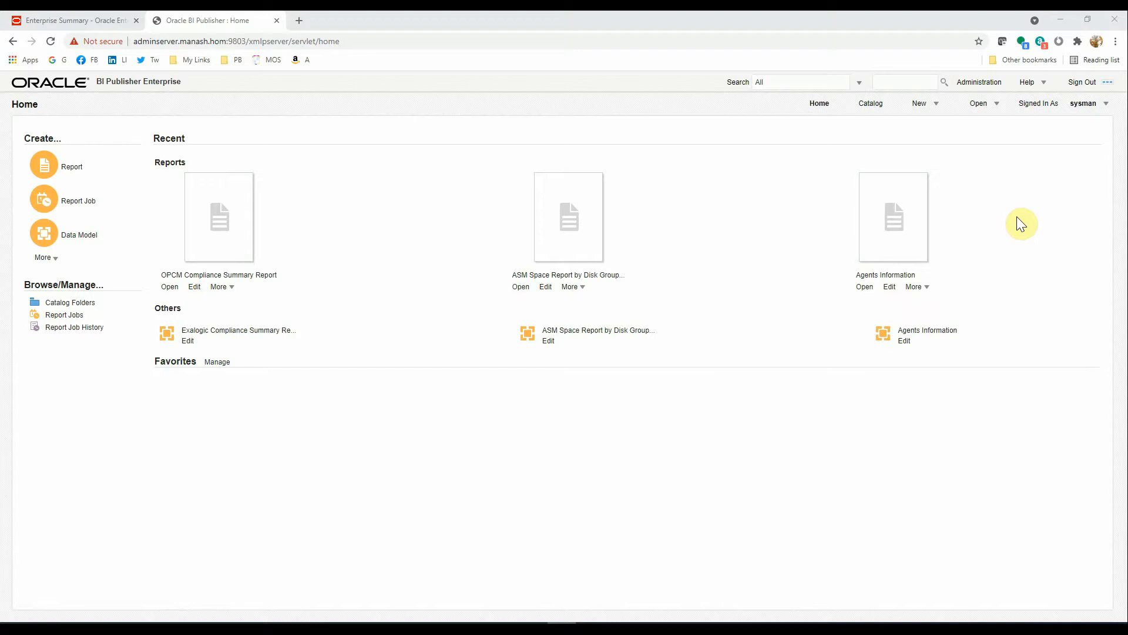
- Sign out of BI Publisher and close its tab to return to the Enterprise Summary page
left_click(1083, 82)
key("ctrl+w")
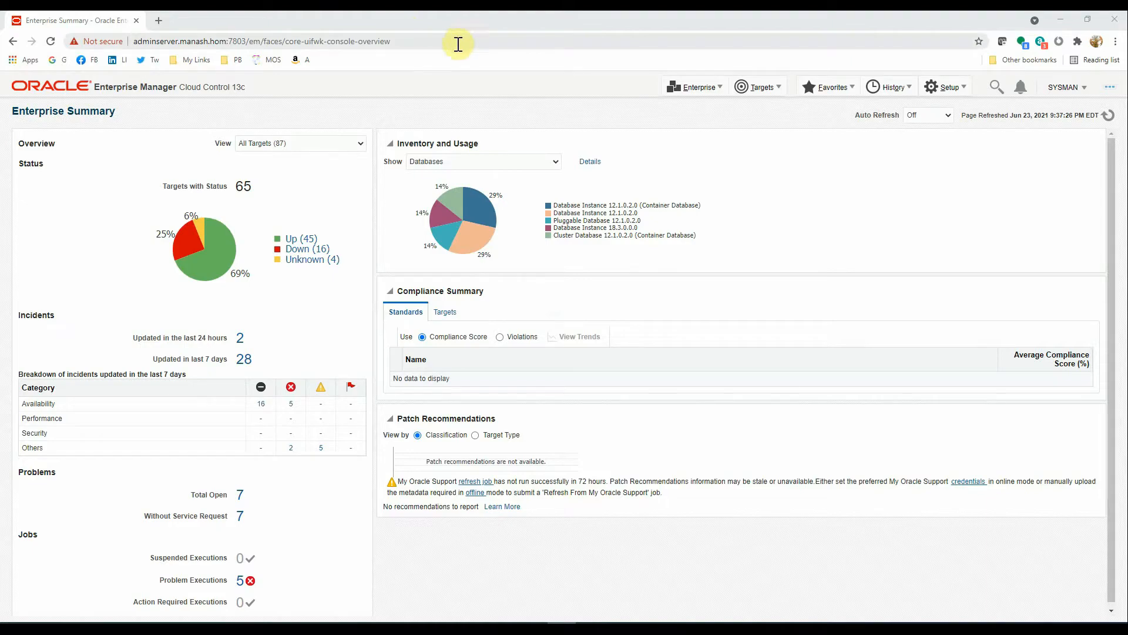
- Open the BI Publisher Enterprise Reports list via Enterprise > Reports, then the Agents Information report
left_click(707, 90)
mouse_move(738, 219)
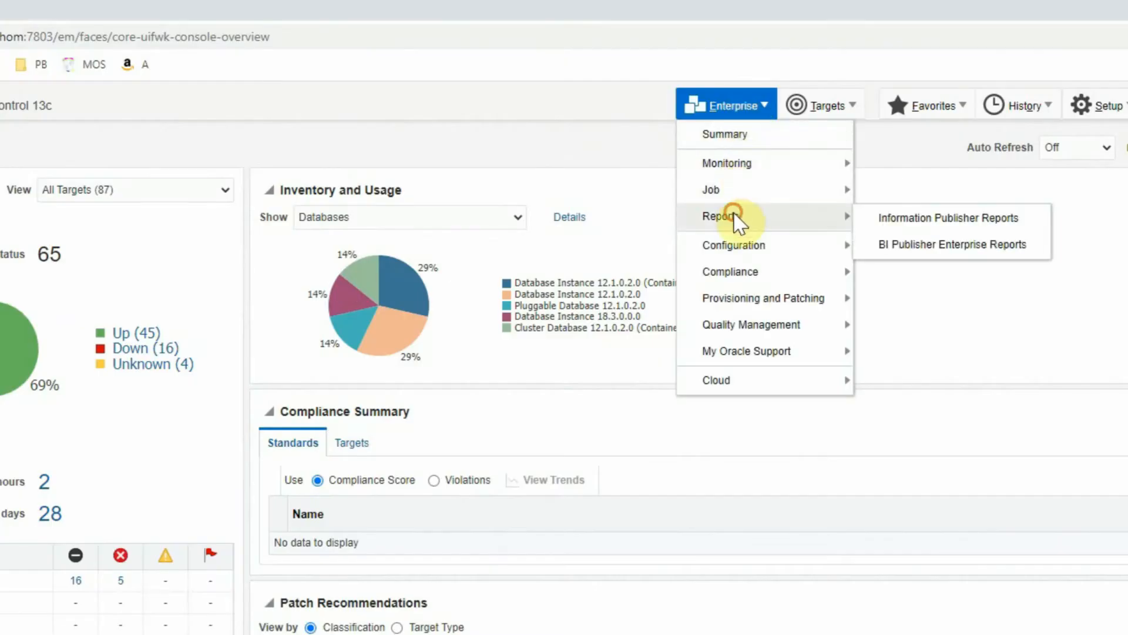
left_click(896, 248)
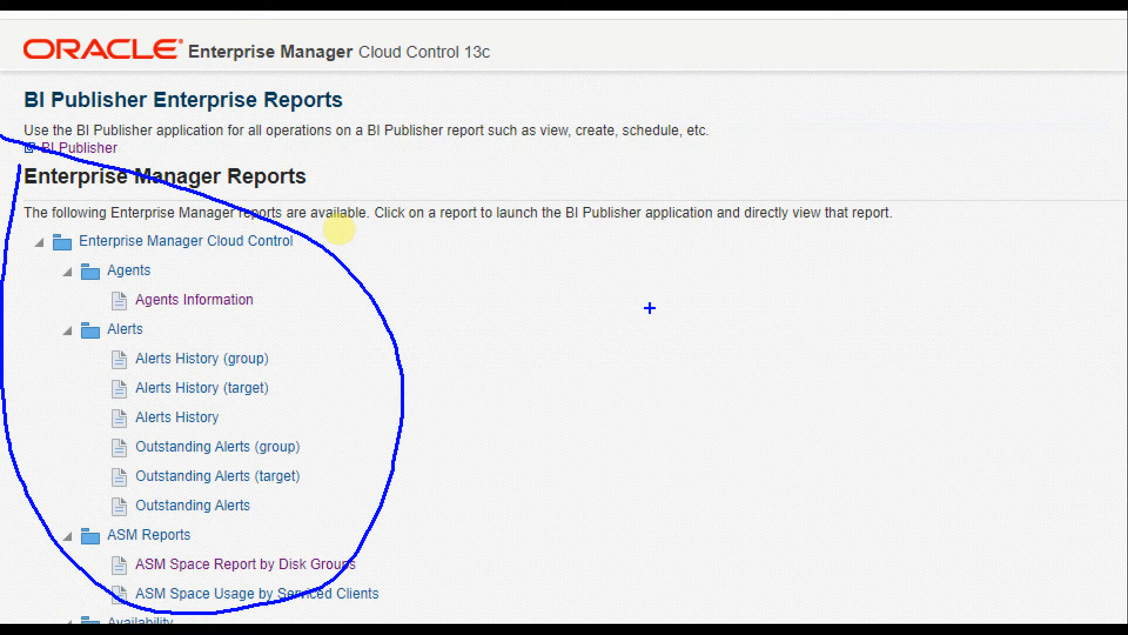
left_click(193, 299)
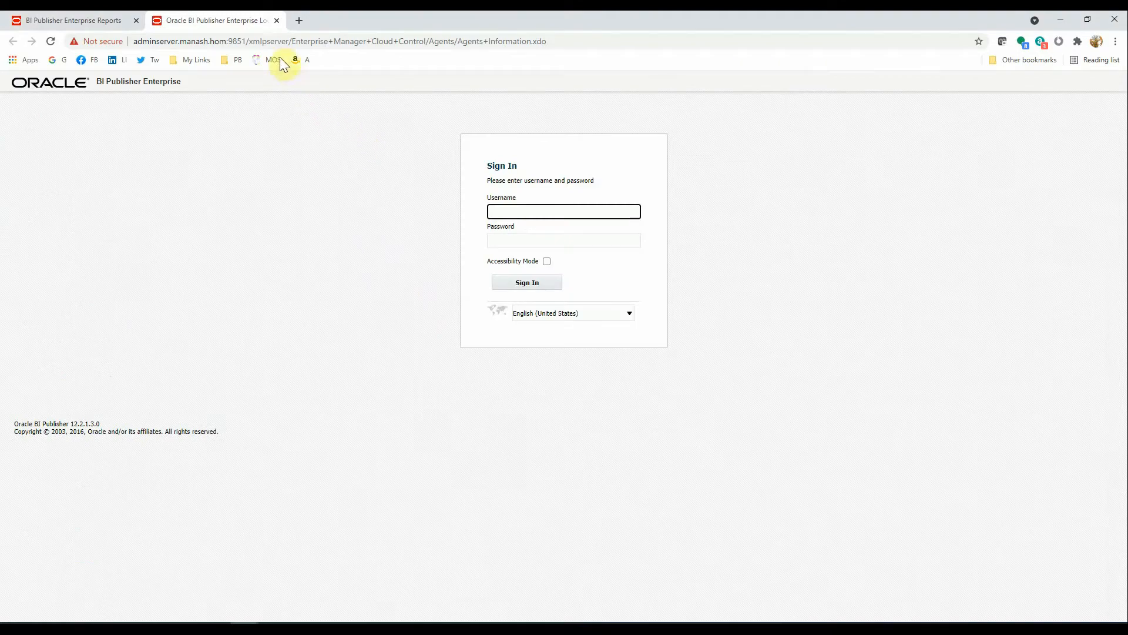
- Close the extra BI Publisher login tab and launch the BI Publisher application link
left_click(276, 21)
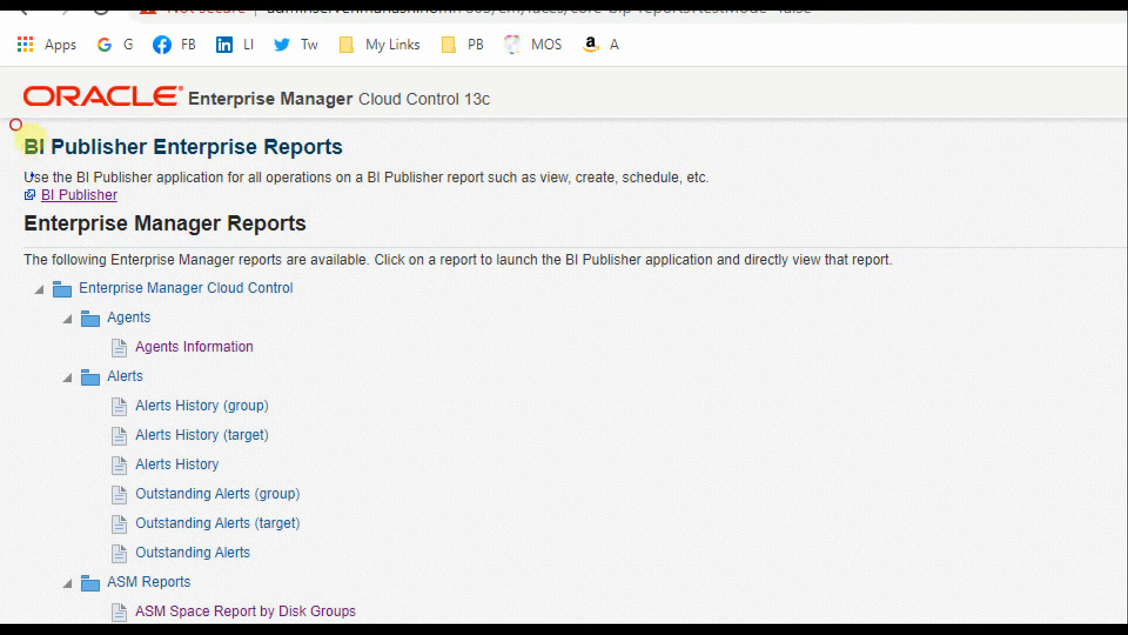
mouse_move(37, 175)
left_mouse_down()
mouse_move(116, 185)
mouse_move(34, 171)
left_mouse_up()
key("Escape")
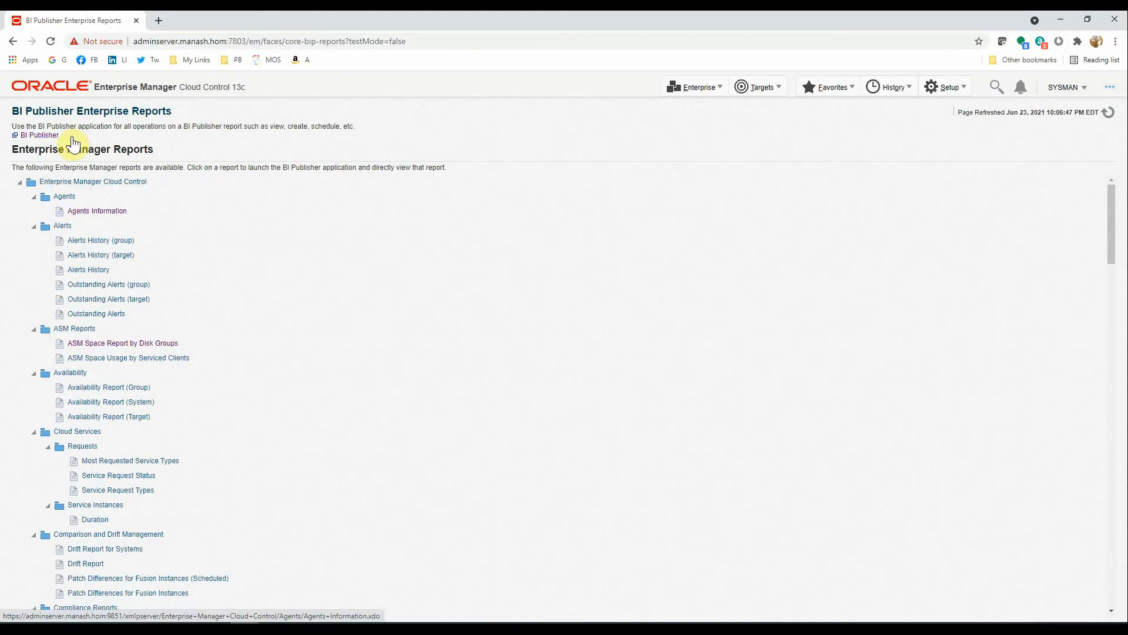
left_click(52, 158)
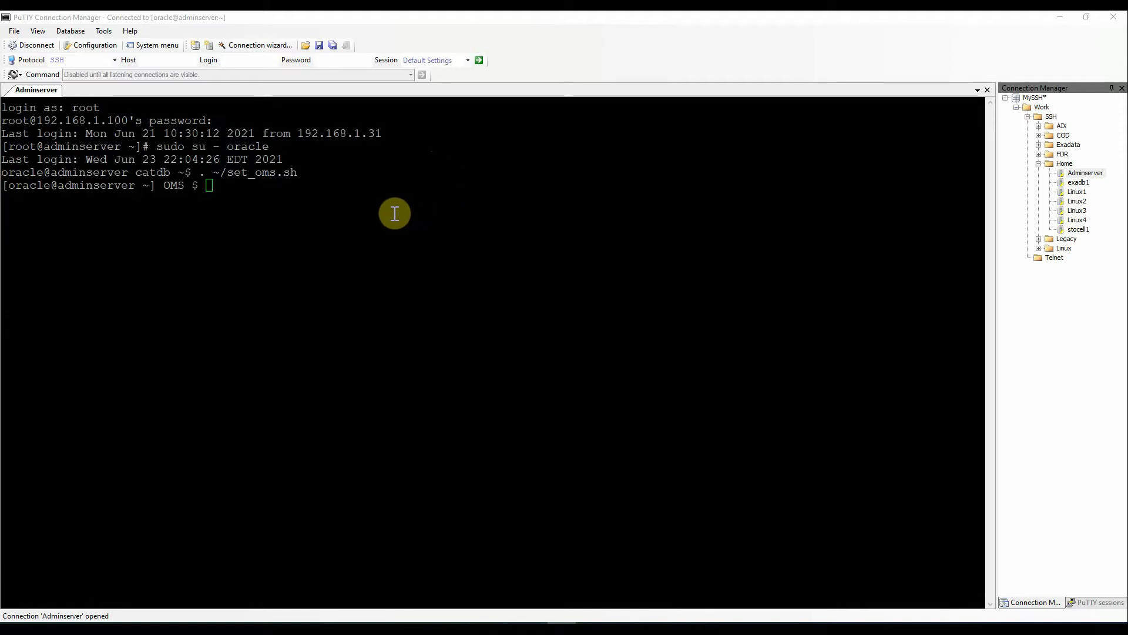
- Run 'emctl status oms -details' and supply the SYSMAN password
type("emct")
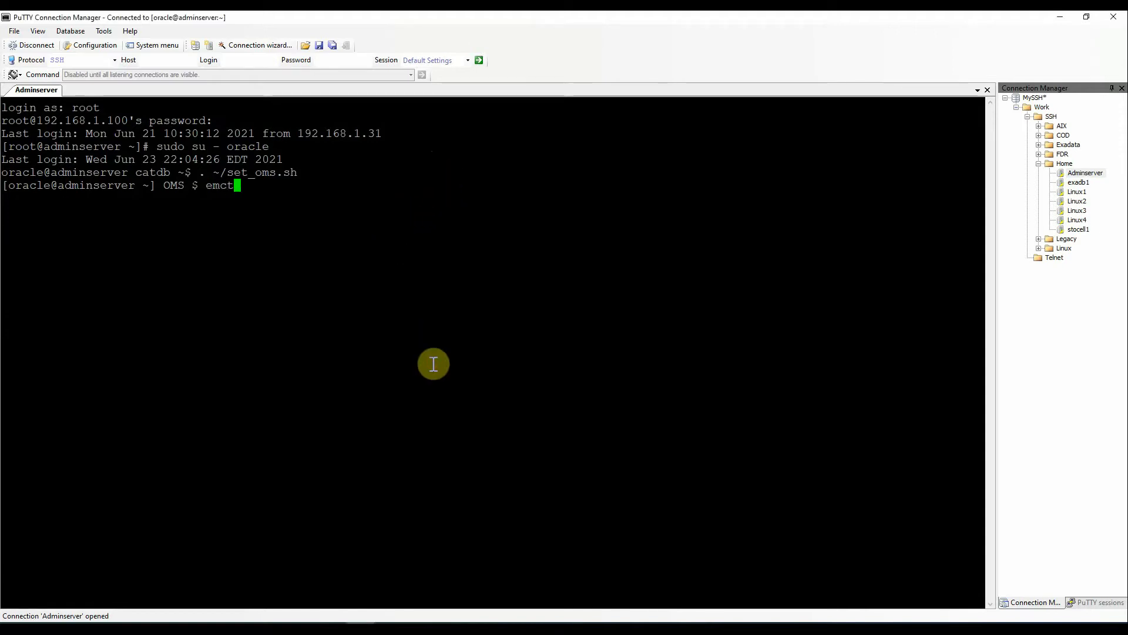
type("l status oms -detail")
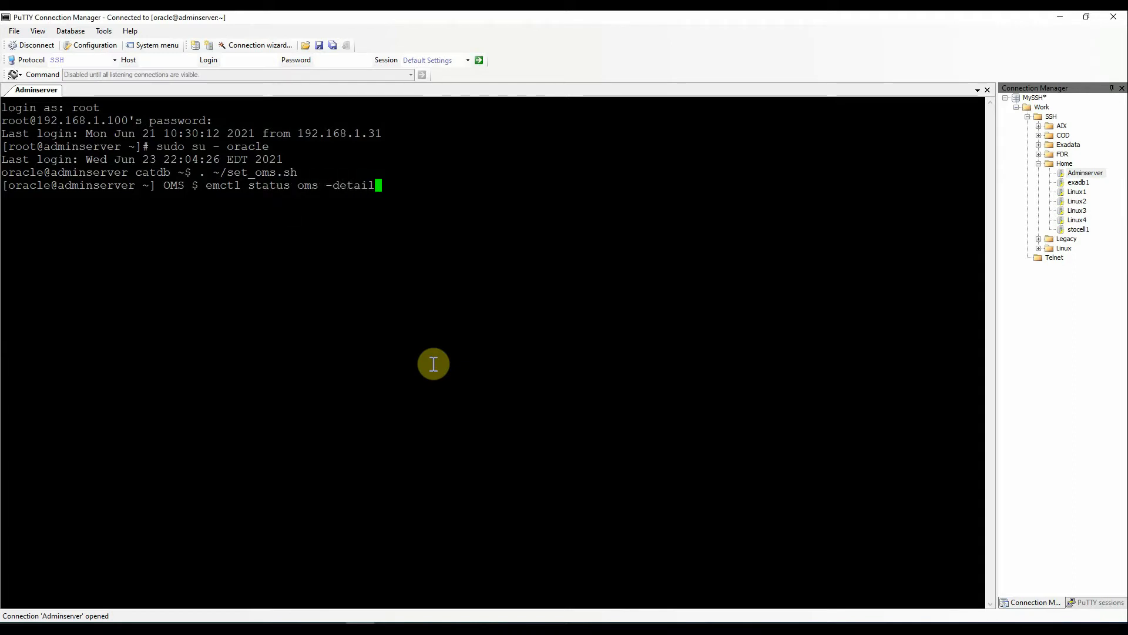
type("s")
key("Return")
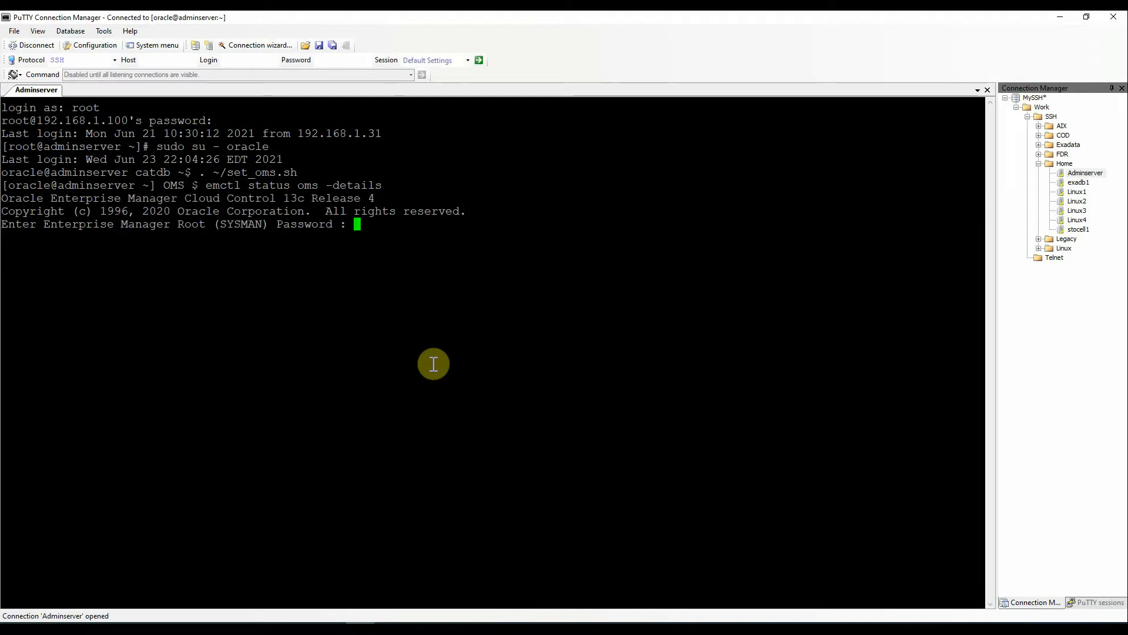
key("Return")
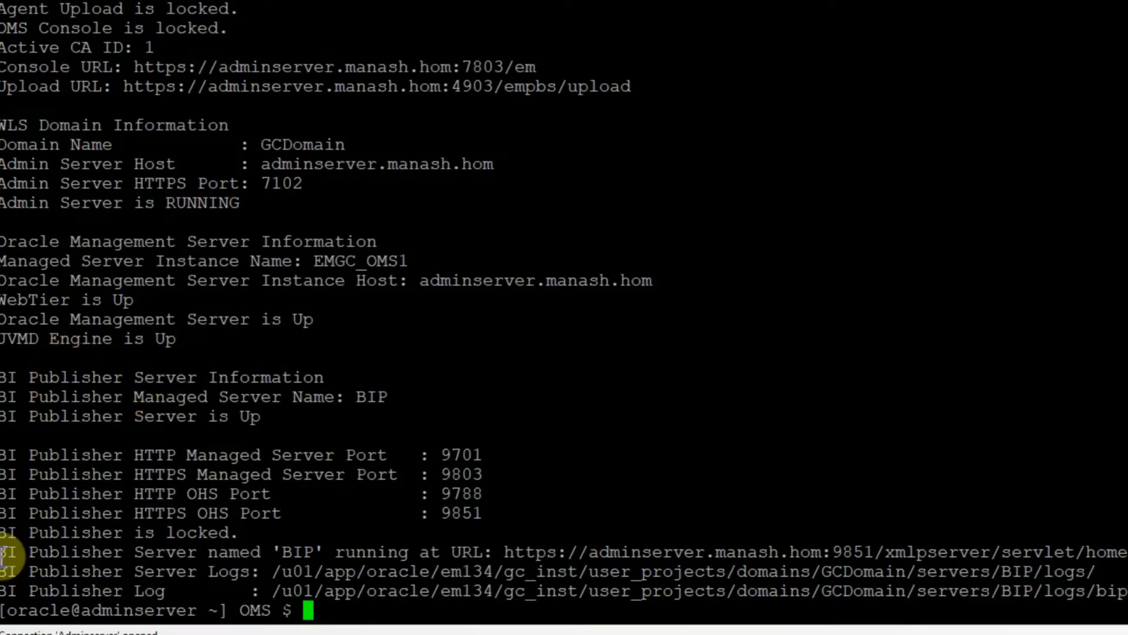
- Select and copy the 'BI Publisher Server named BIP' URL from the status output
left_click_drag(2, 552, 446, 551)
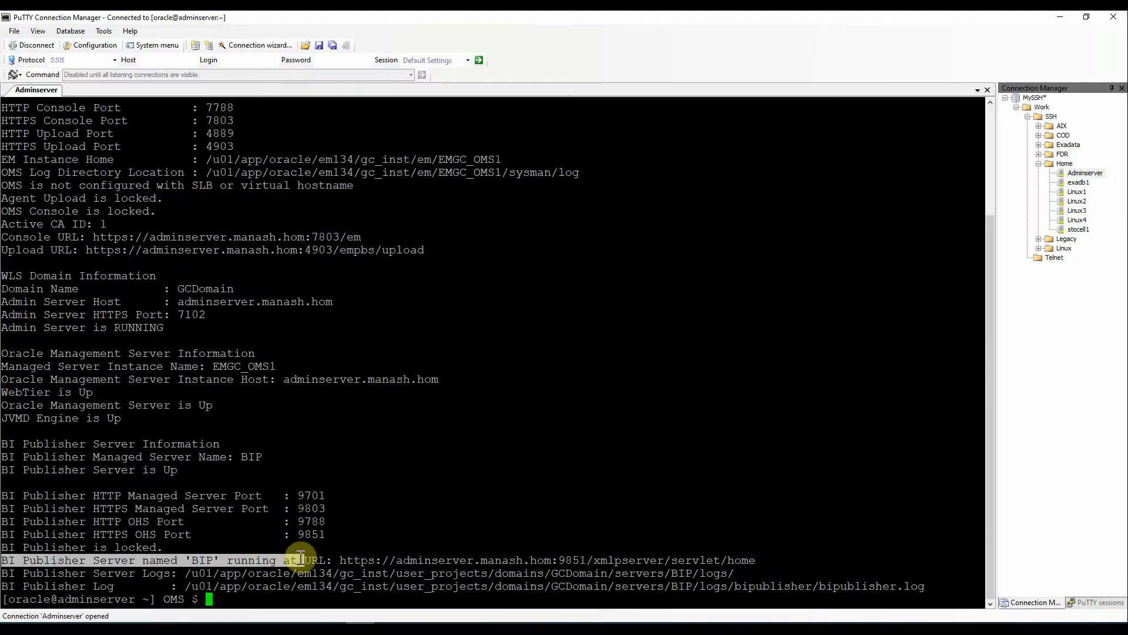
left_click_drag(300, 558, 754, 561)
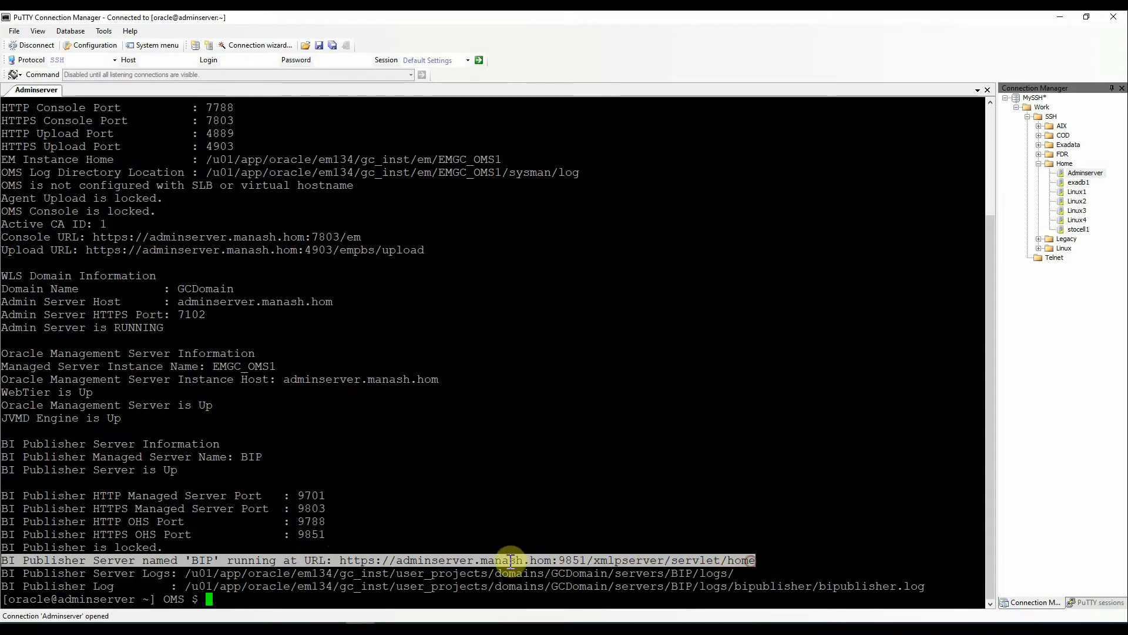
left_click(428, 560)
left_click_drag(339, 560, 747, 561)
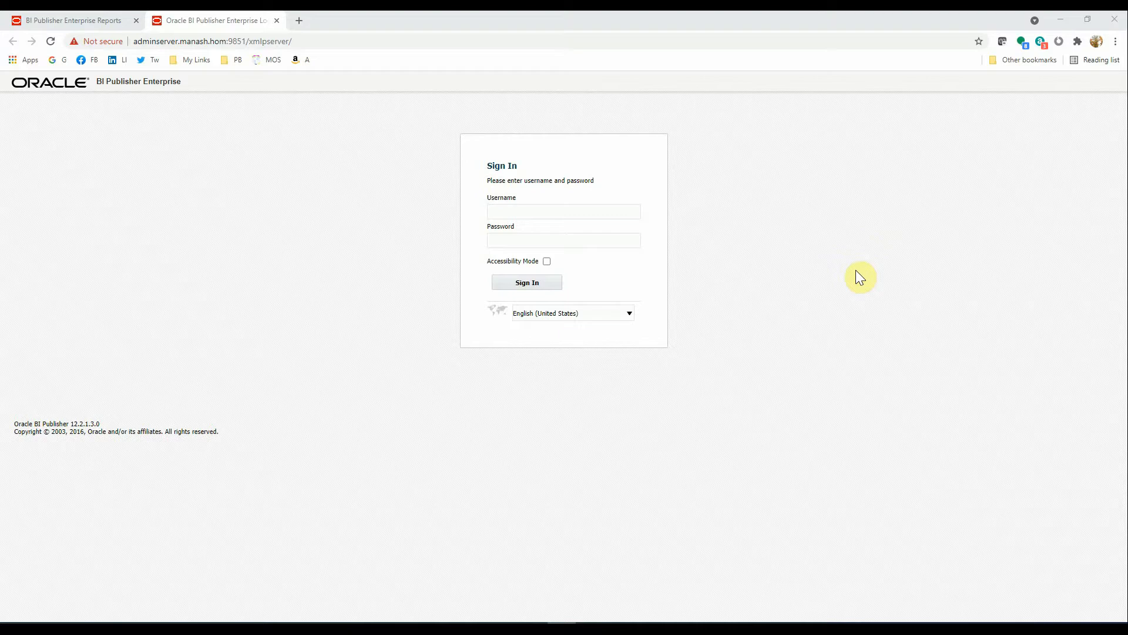
- Sign in as sysman and open Administration > Data Sources > JDBC Connection
left_click(554, 212)
type("s")
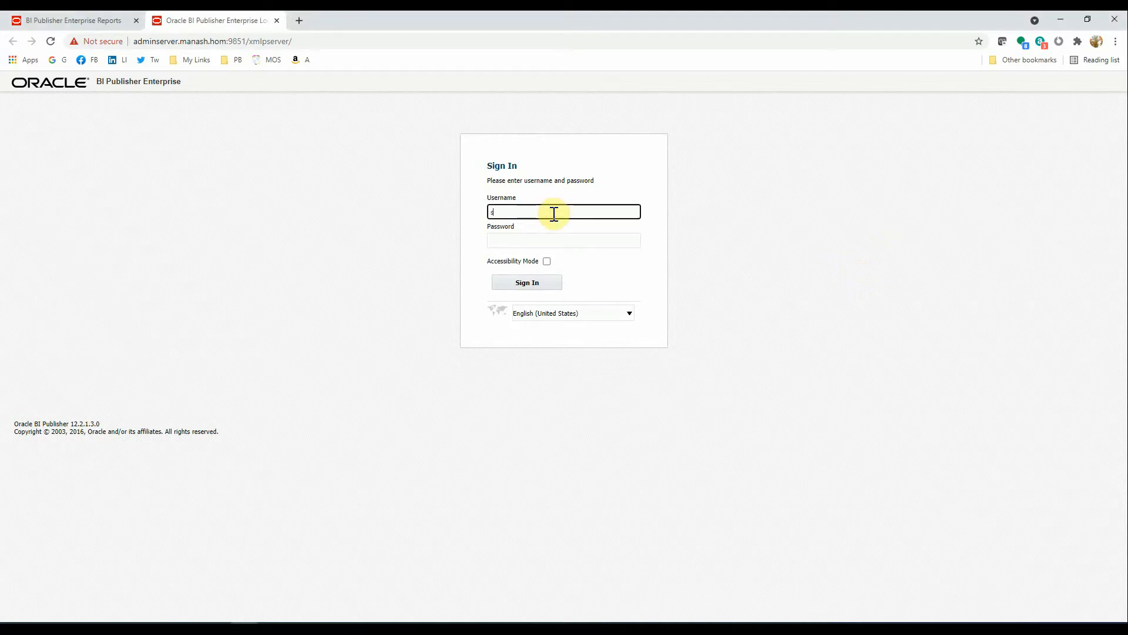
type("ysman")
key("Tab")
type("•••••")
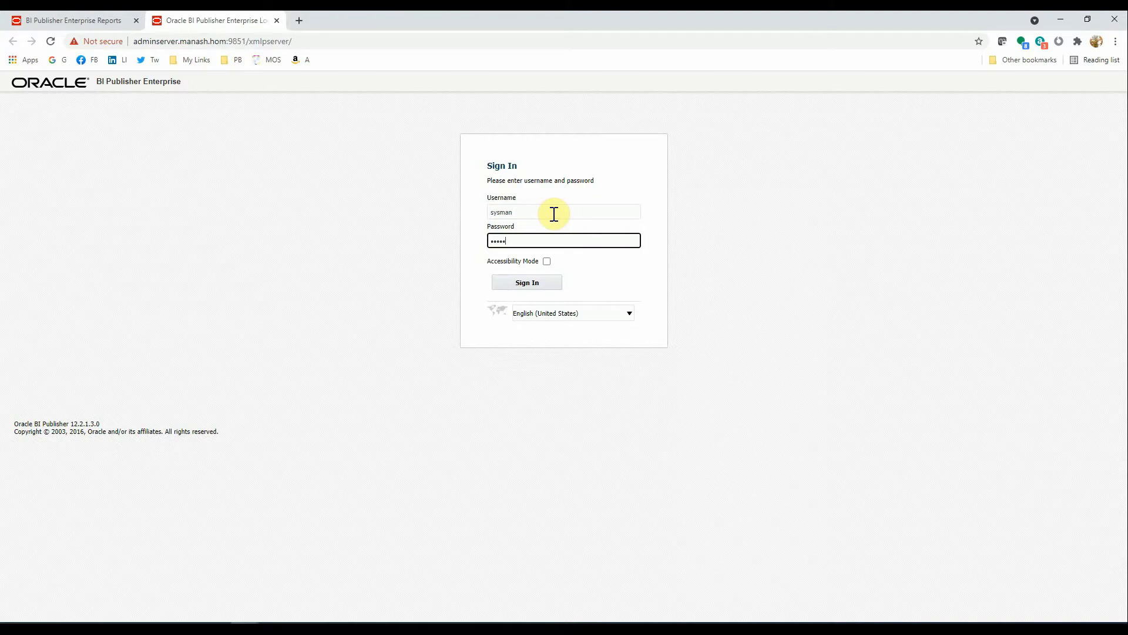
type("•")
key("Return")
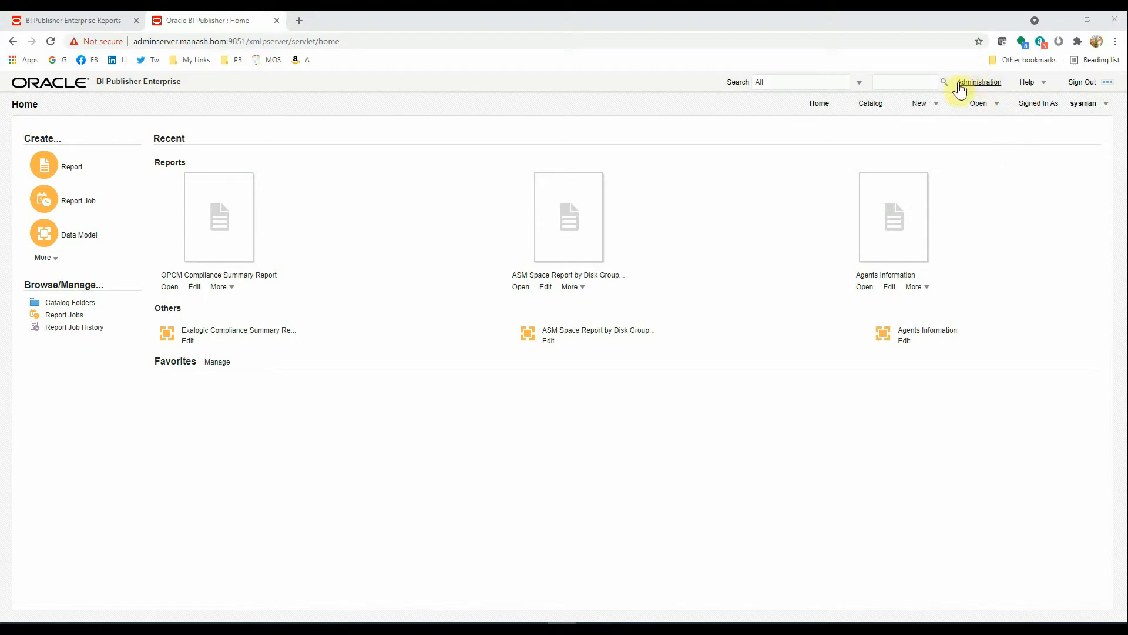
left_click(978, 83)
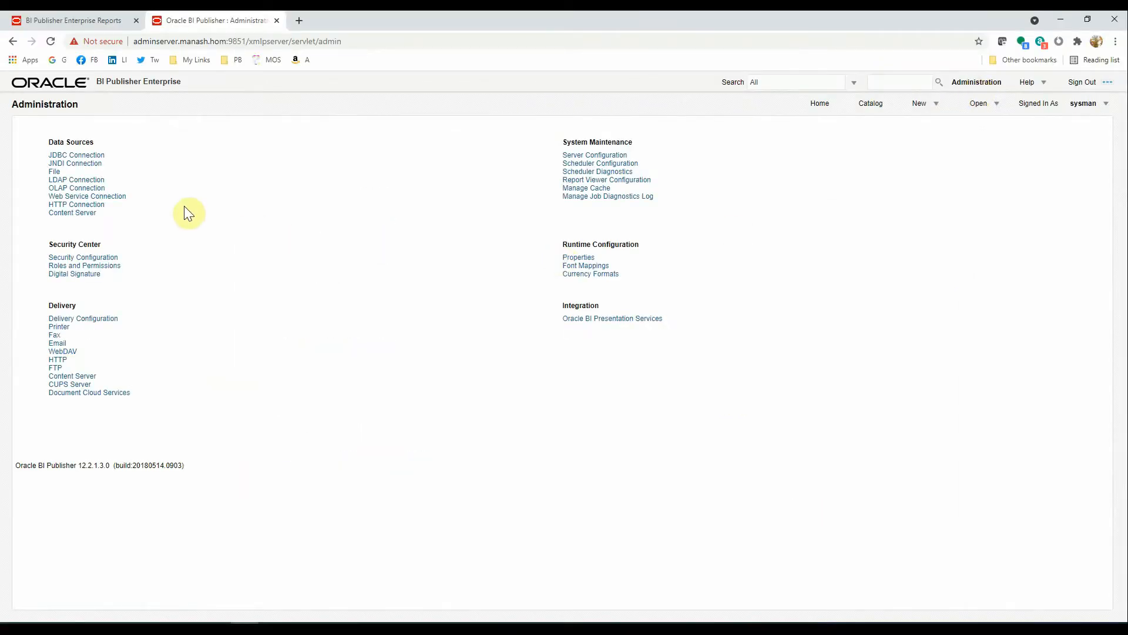
left_click(74, 155)
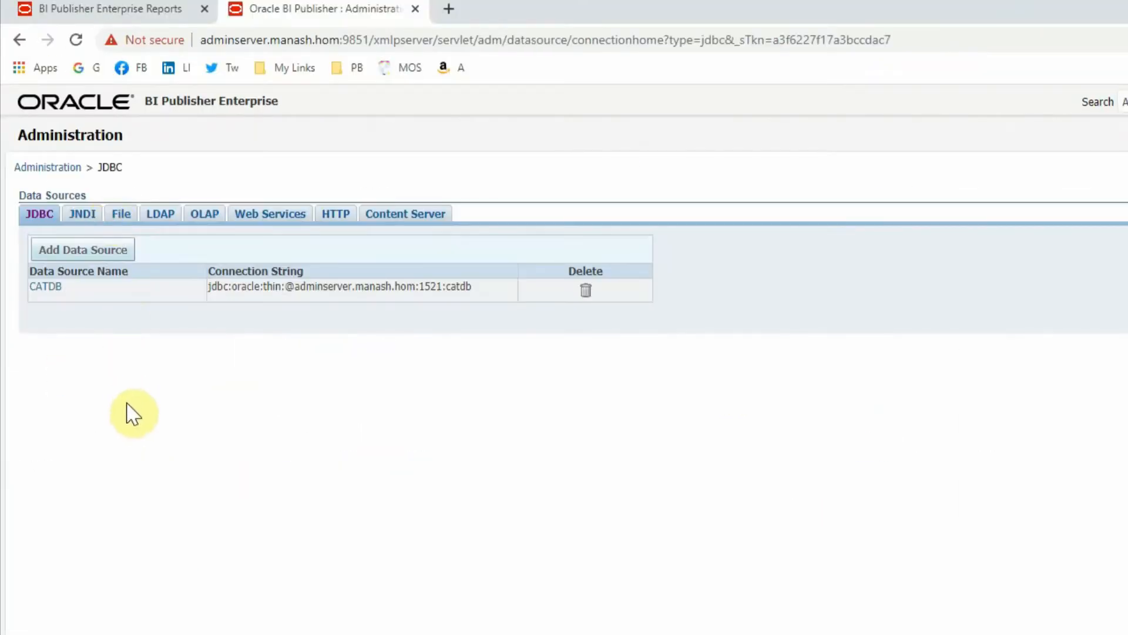
- Start a new JDBC data source named CATDB
left_click(57, 251)
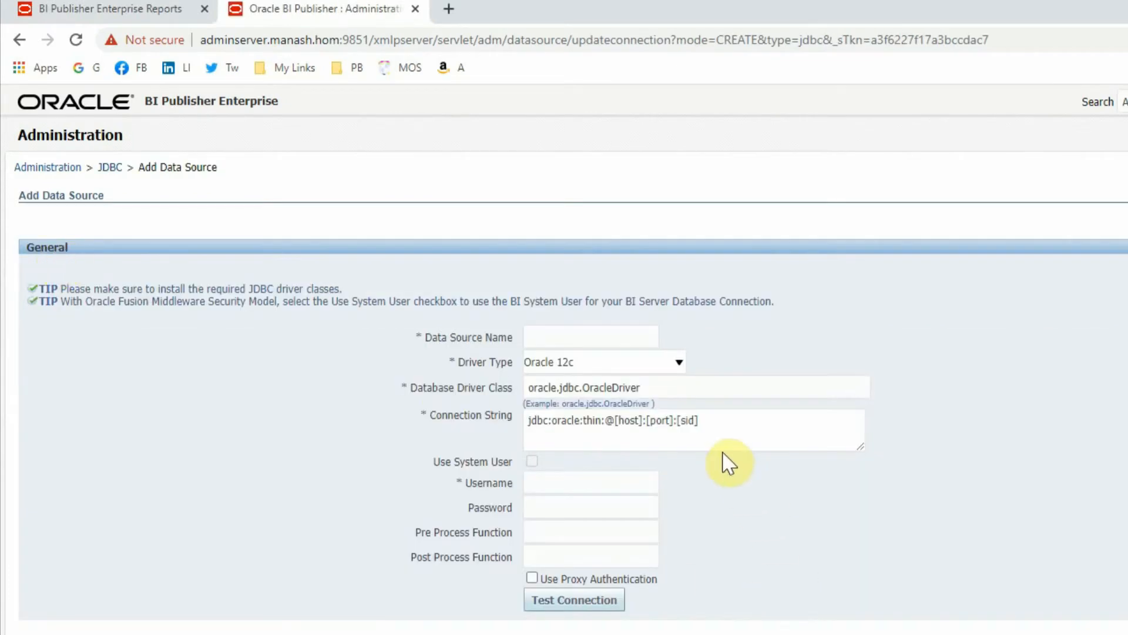
left_click(561, 337)
left_click(557, 375)
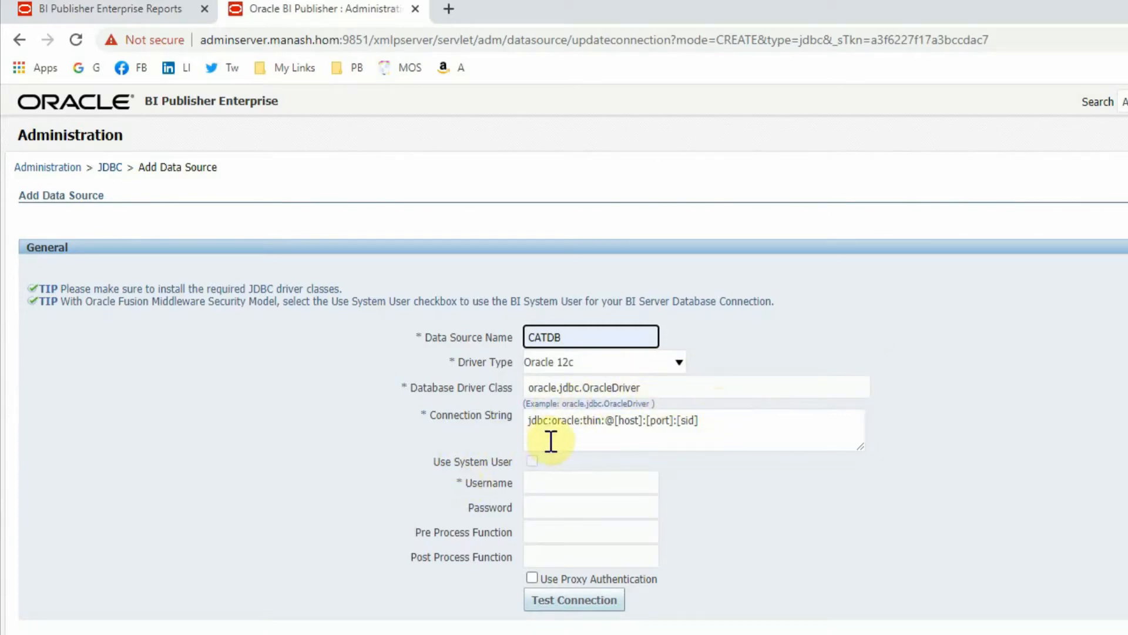
- Fill the connection string with the pasted server host, port 1521 and SID catdb
left_click(618, 420)
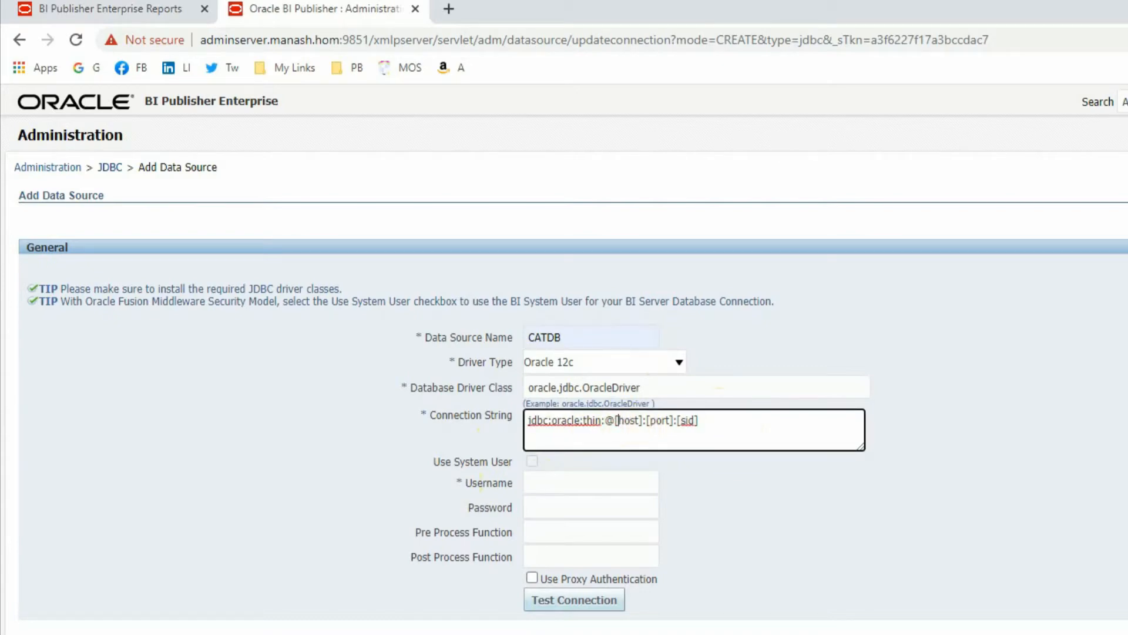
left_click_drag(619, 420, 628, 420)
key("shift+Right")
key("Left")
key("Left")
key("shift+Right")
key("shift+Right")
key("shift+Right")
key("shift+Right")
key("shift+Right")
key("shift+Right")
type("adminserver.manash.hom")
key("Right")
key("shift+Right")
key("shift+Right")
key("shift+Right")
key("shift+Right")
key("shift+Right")
key("shift+Right")
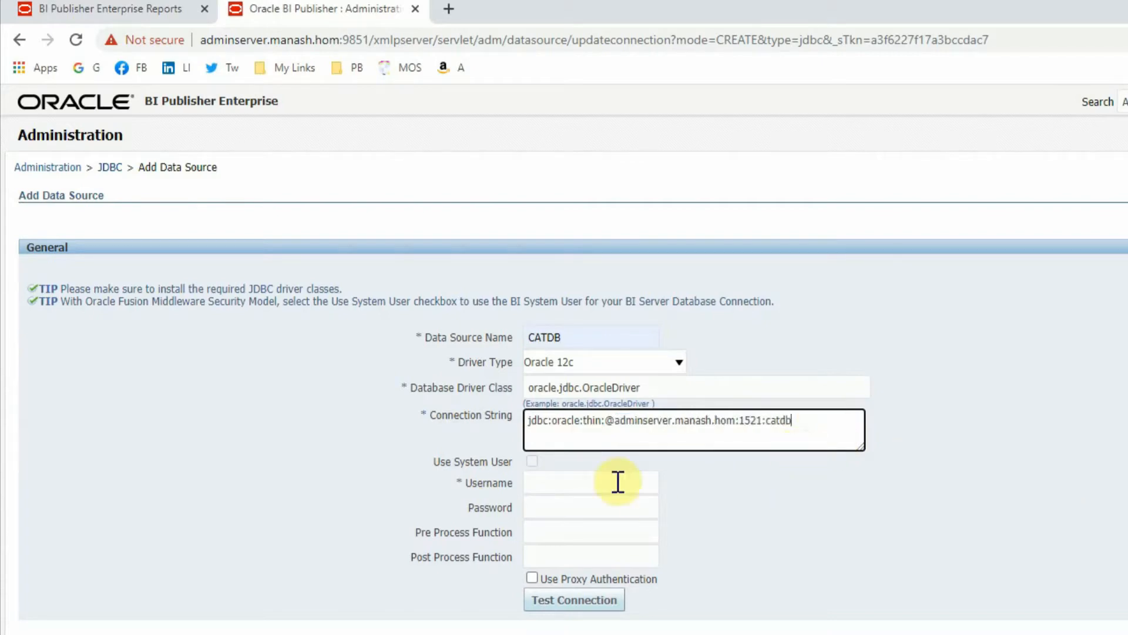
- Enter the saved database username and password, then test the connection
left_click(541, 488)
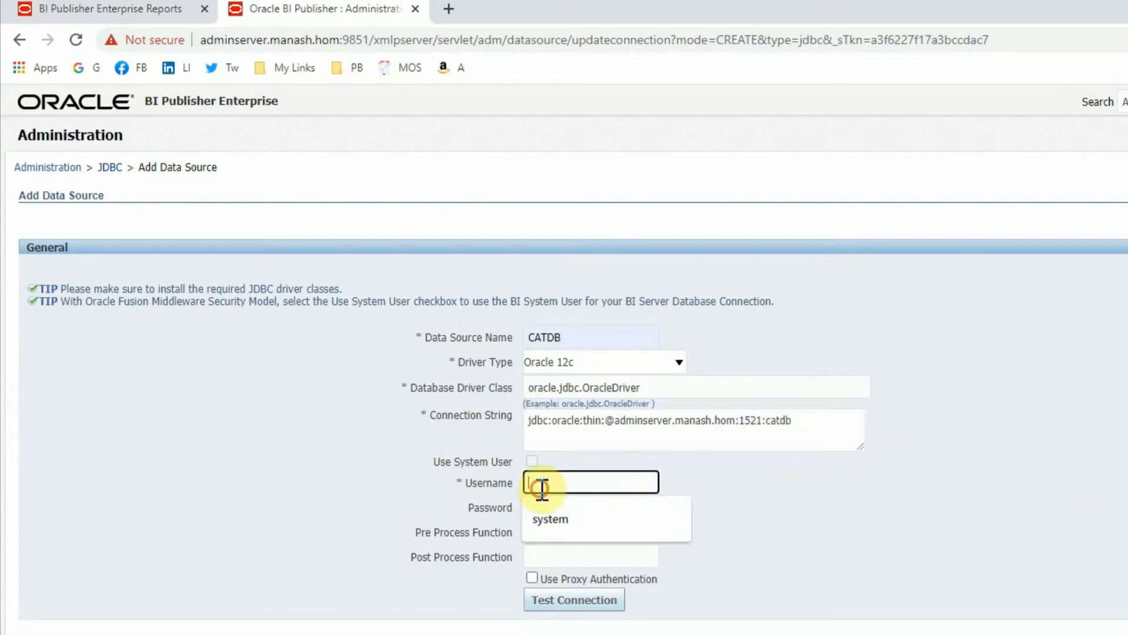
left_click(548, 528)
left_click(555, 506)
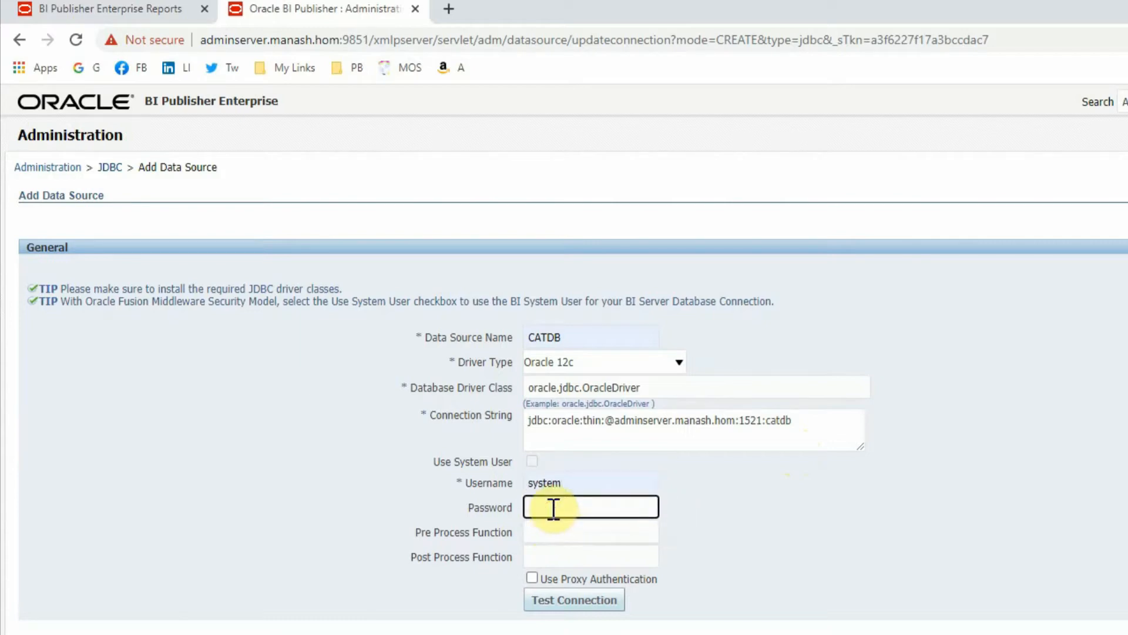
type("•••••")
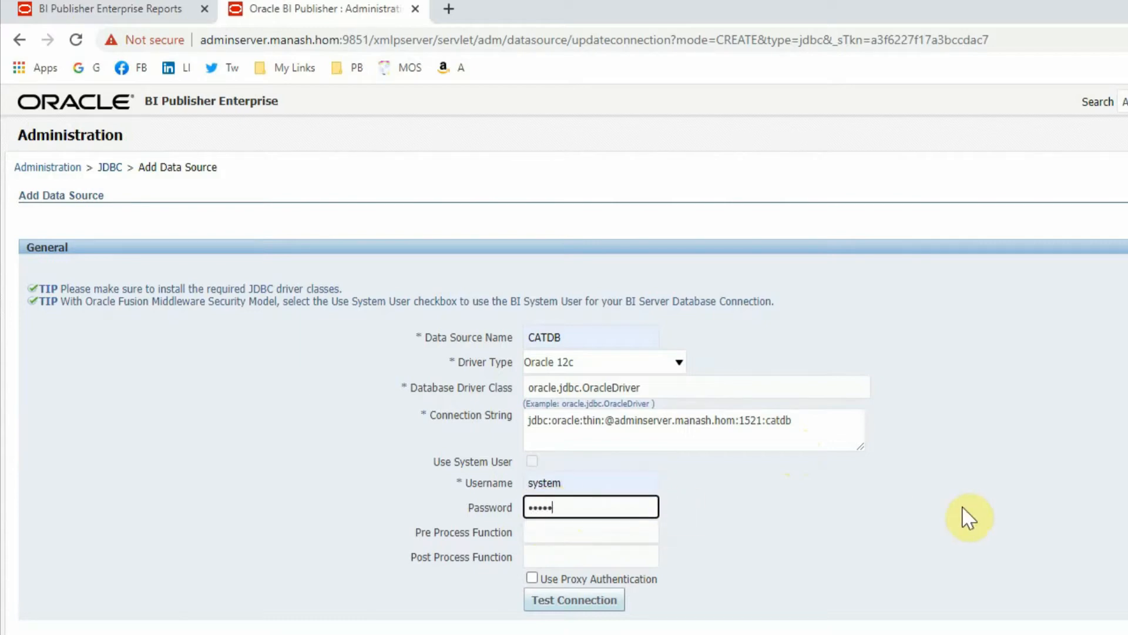
left_click(563, 604)
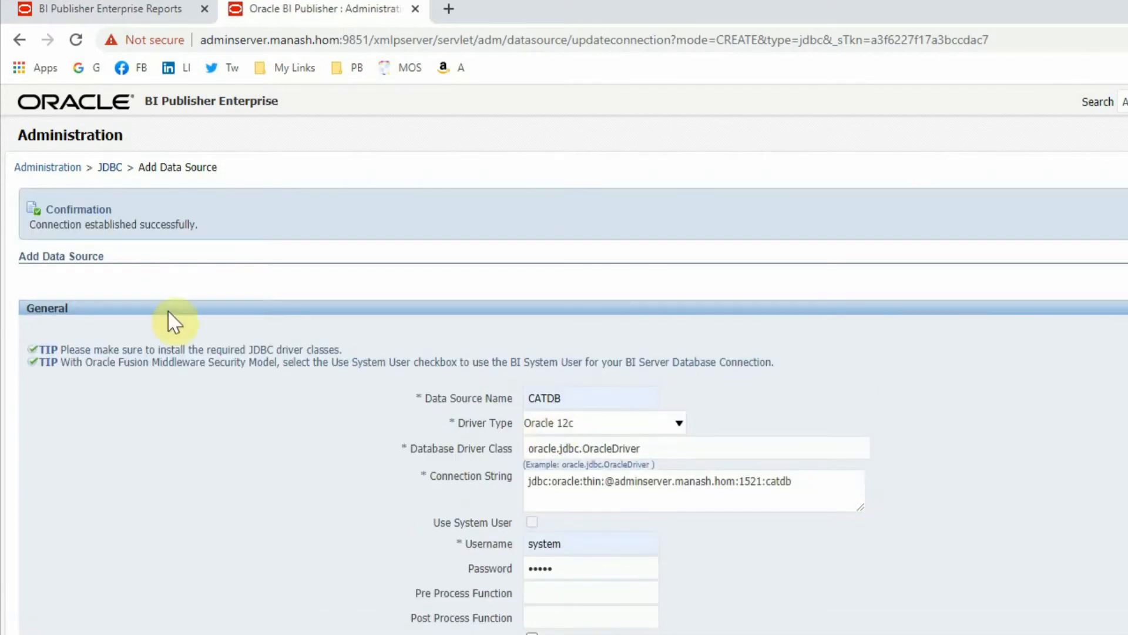
- Highlight the connection success message, then cancel adding the data source
left_click_drag(28, 228, 153, 230)
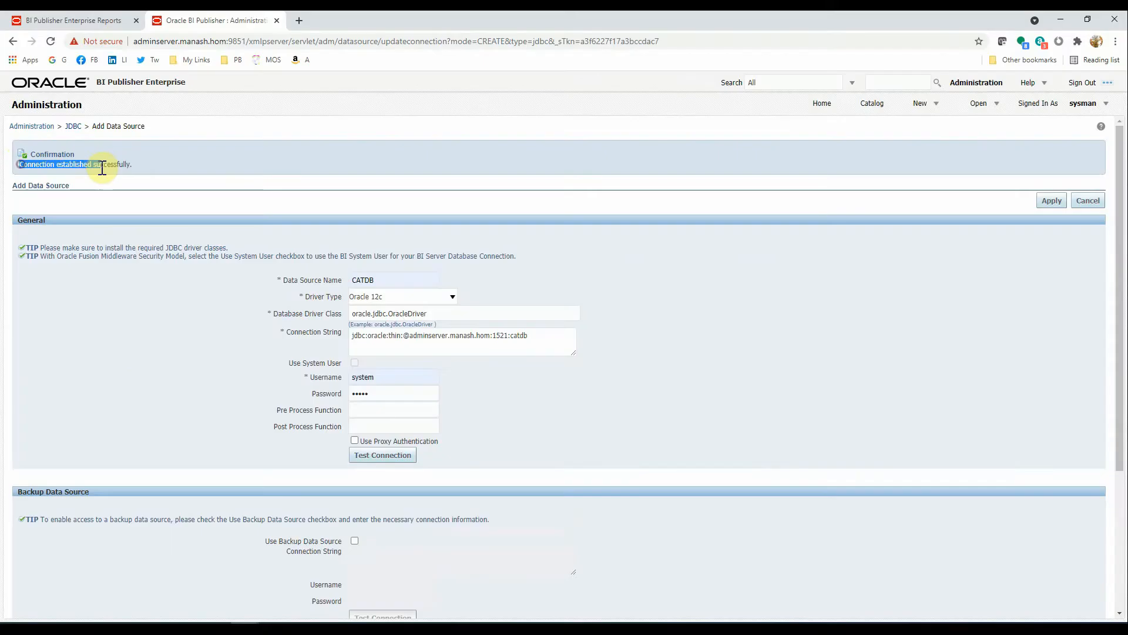
left_click_drag(102, 167, 136, 166)
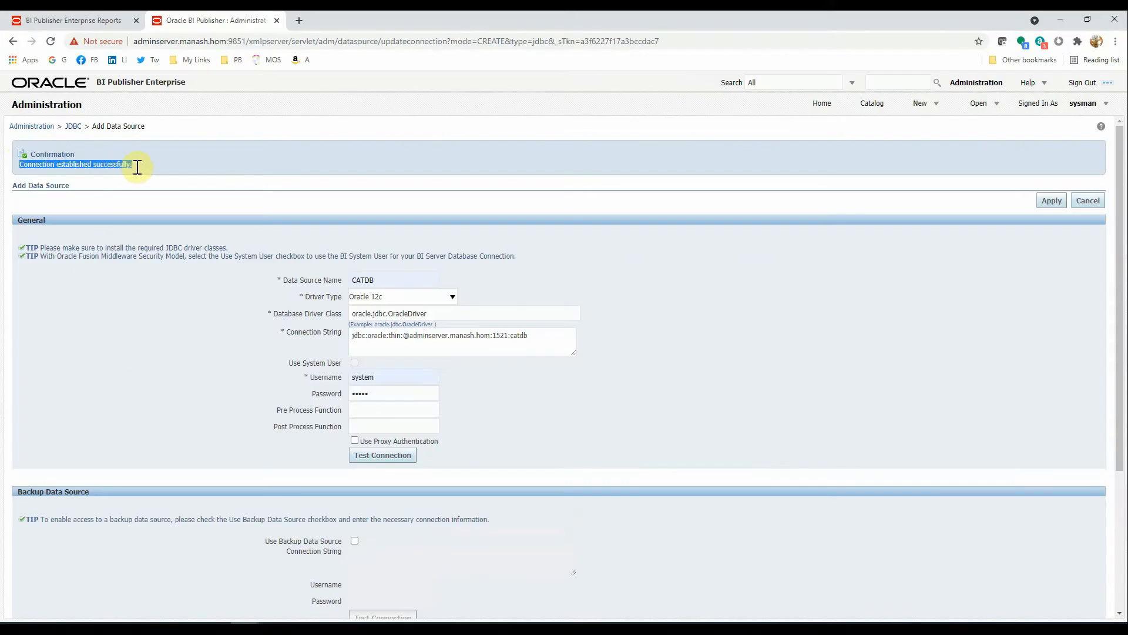
left_click(252, 164)
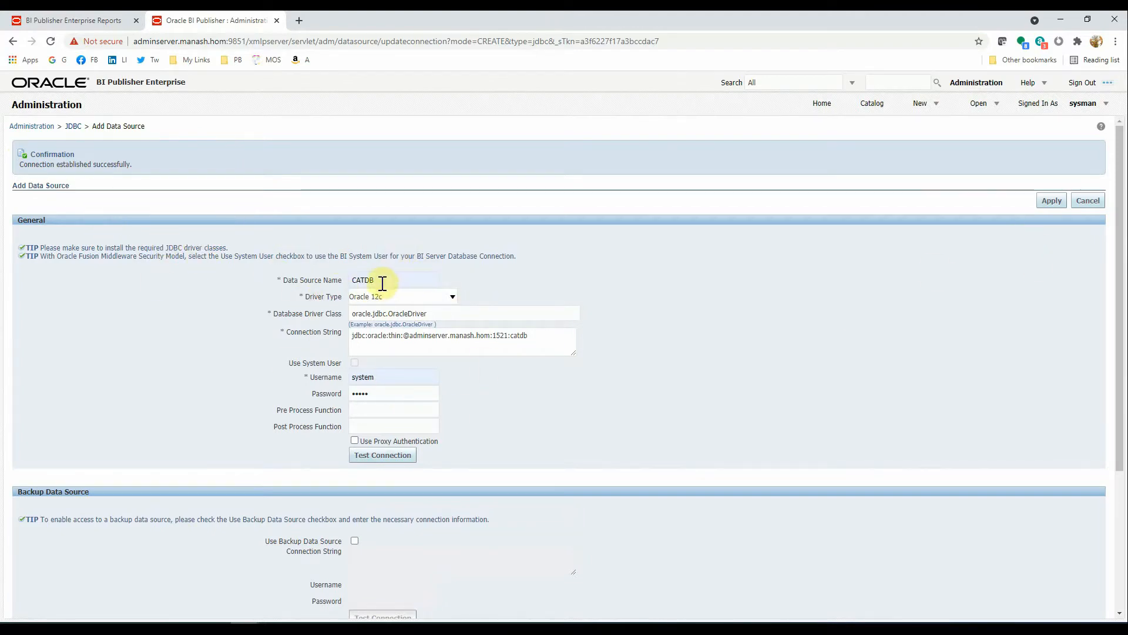
left_click(1093, 203)
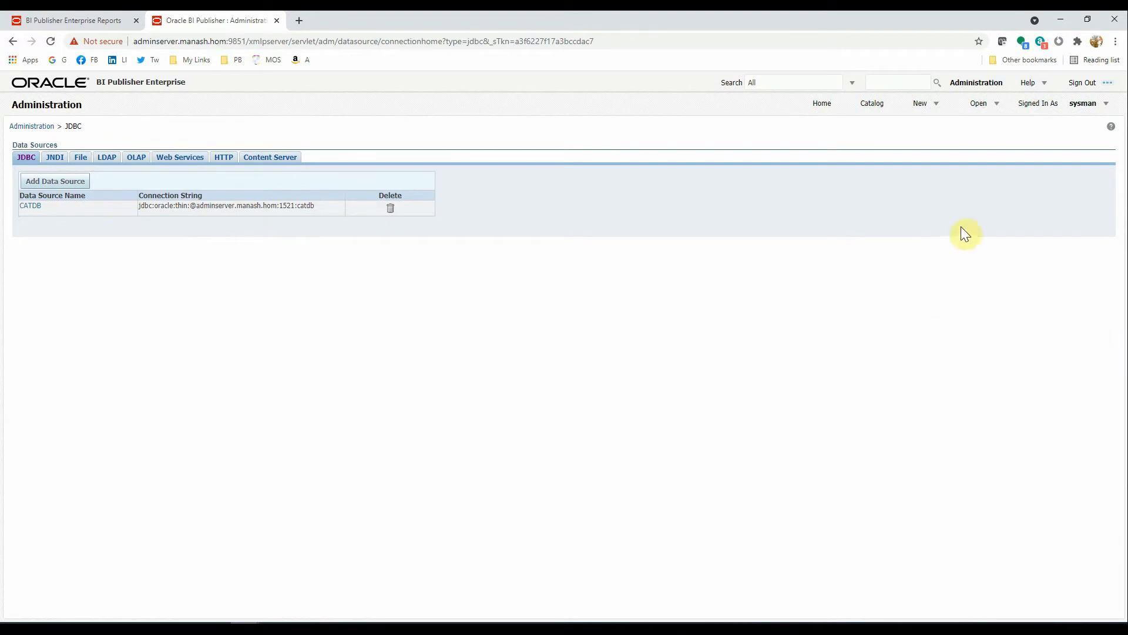
- Open the Delivery Configuration settings under the Delivery section
left_click(562, 628)
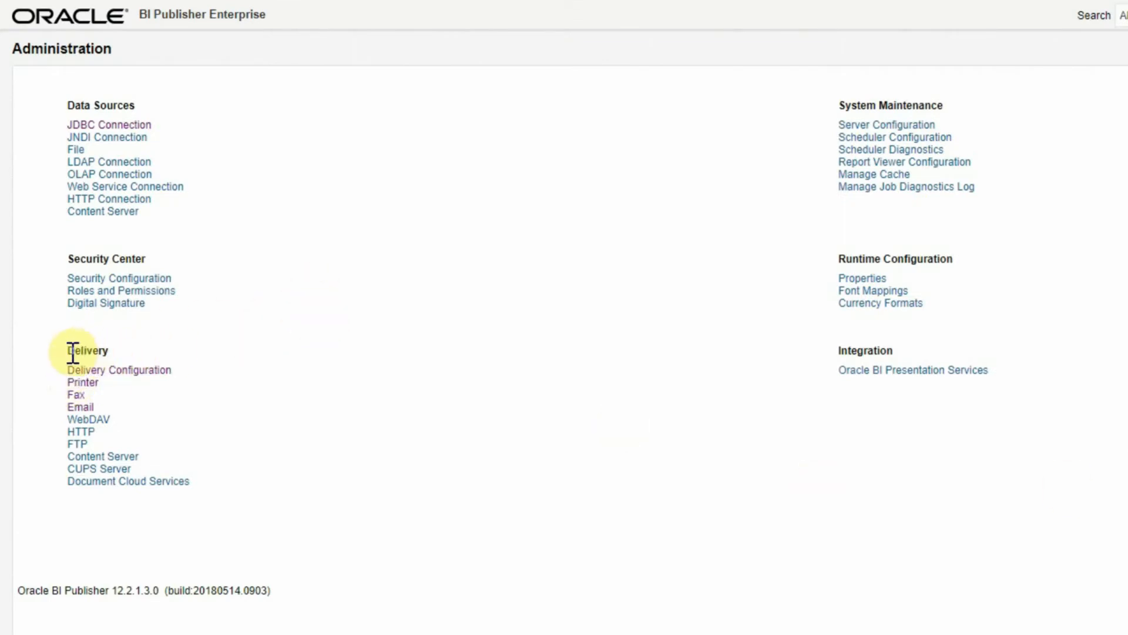
left_click_drag(67, 350, 122, 351)
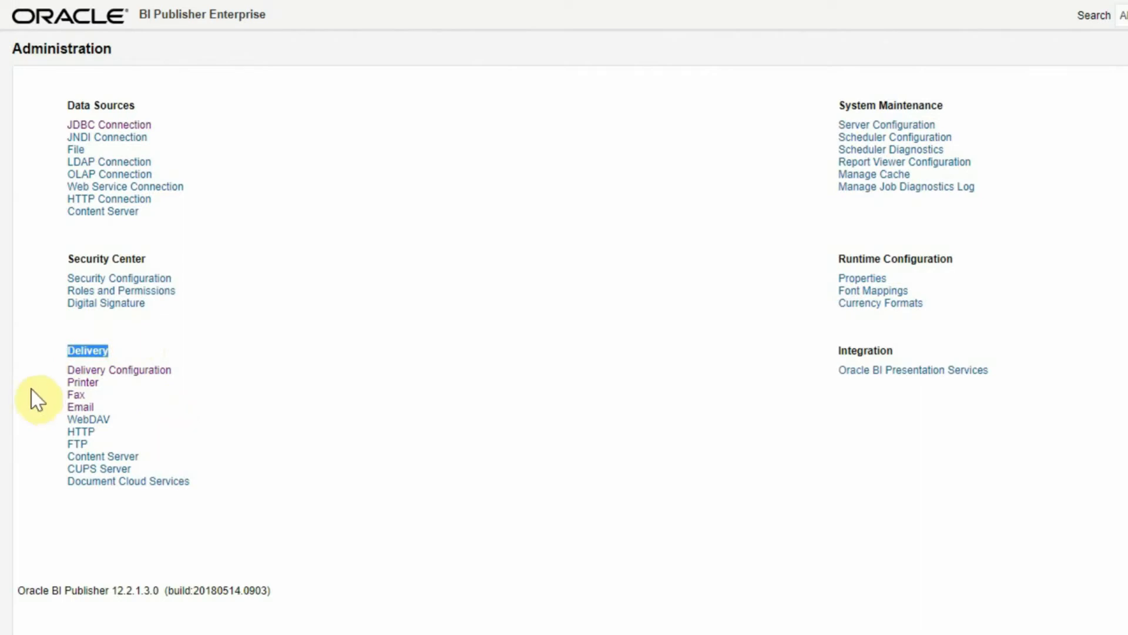
left_click(141, 376)
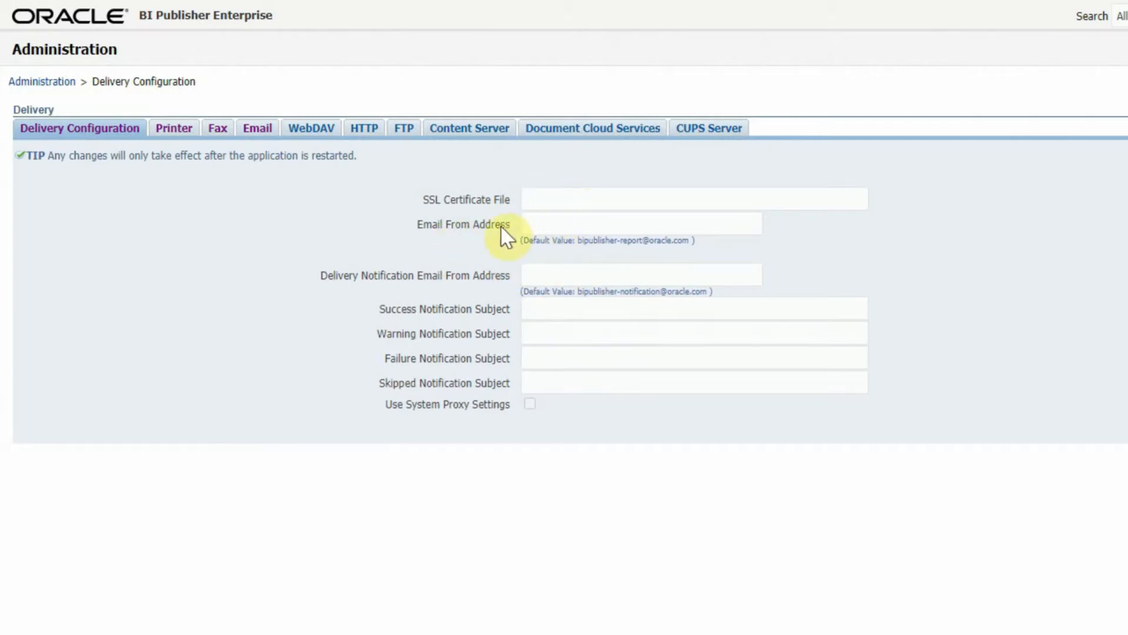
- Enter the report sender e-mail address as the Email From Address and copy it
left_click(559, 224)
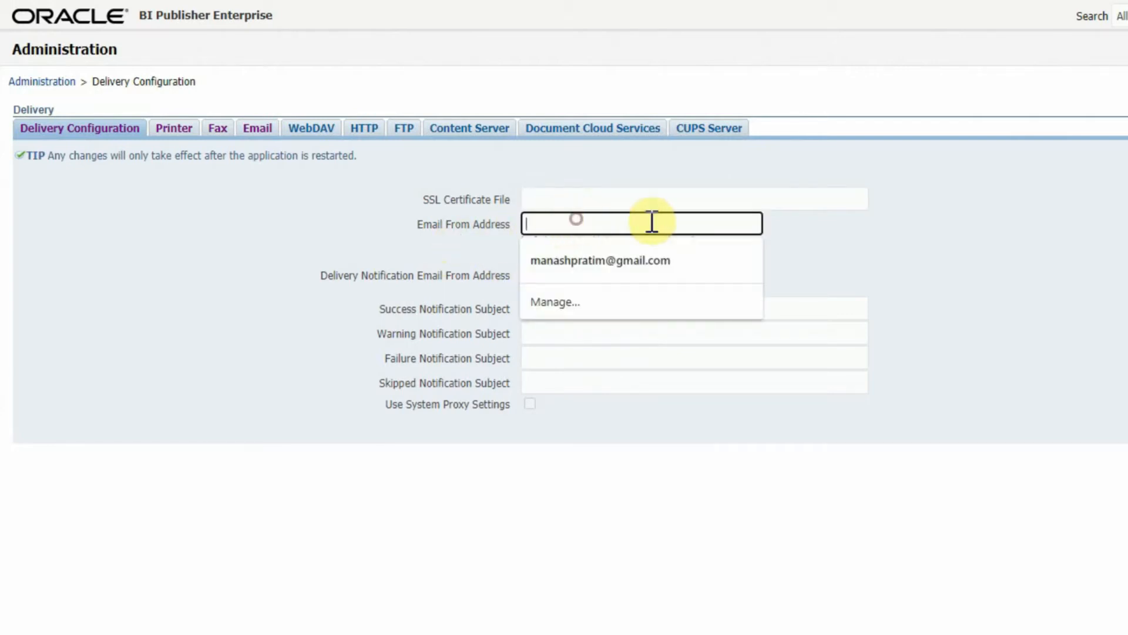
left_click(896, 243)
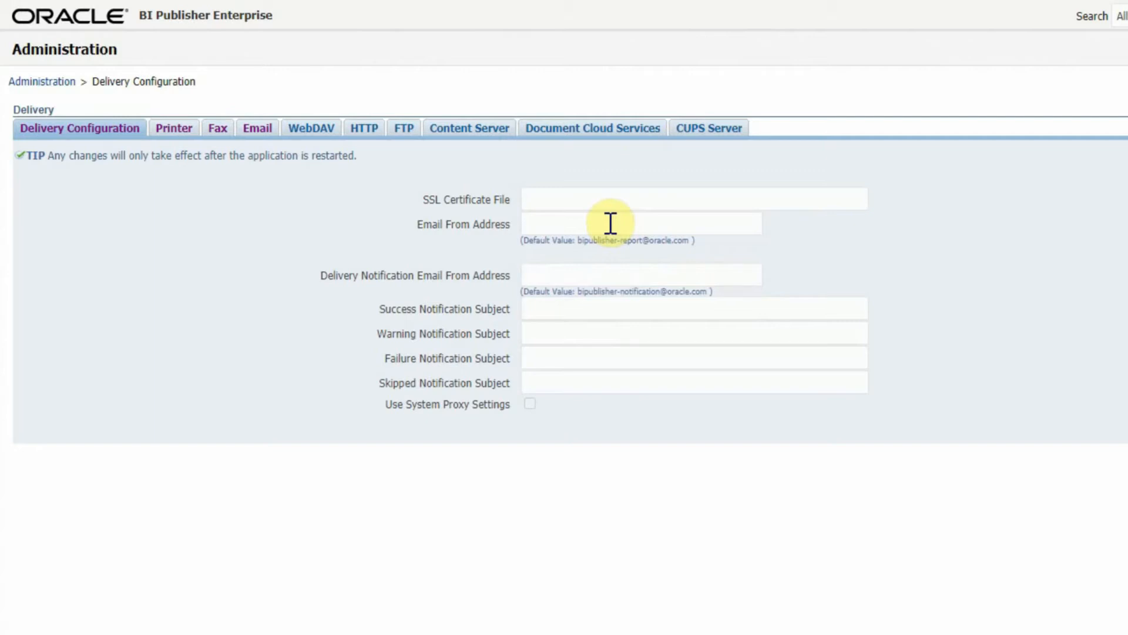
left_click(562, 224)
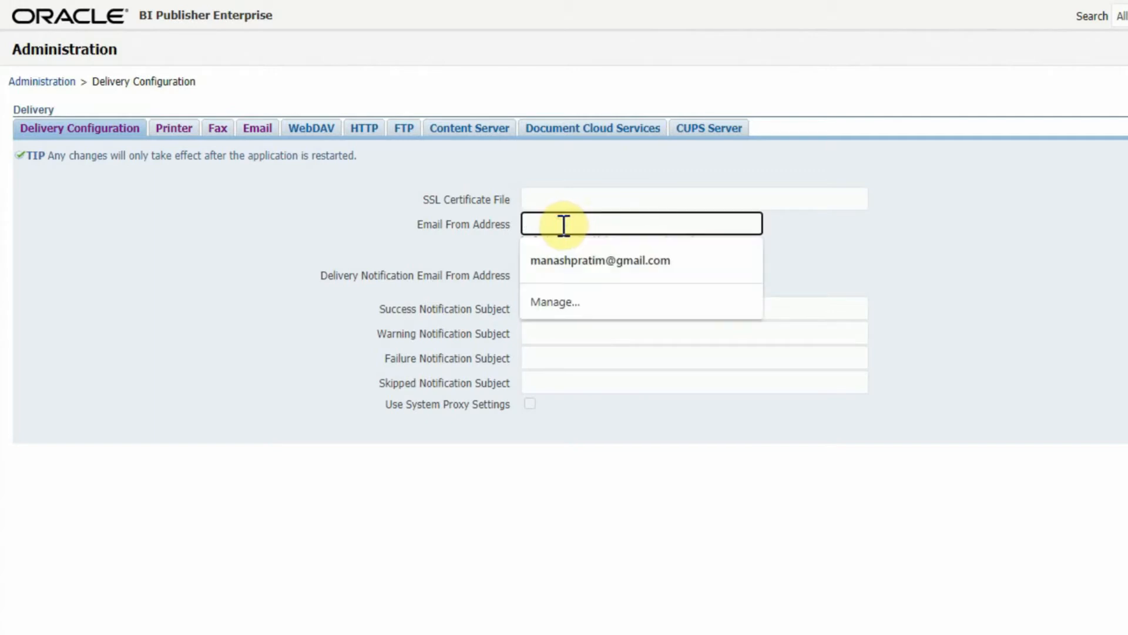
type("y")
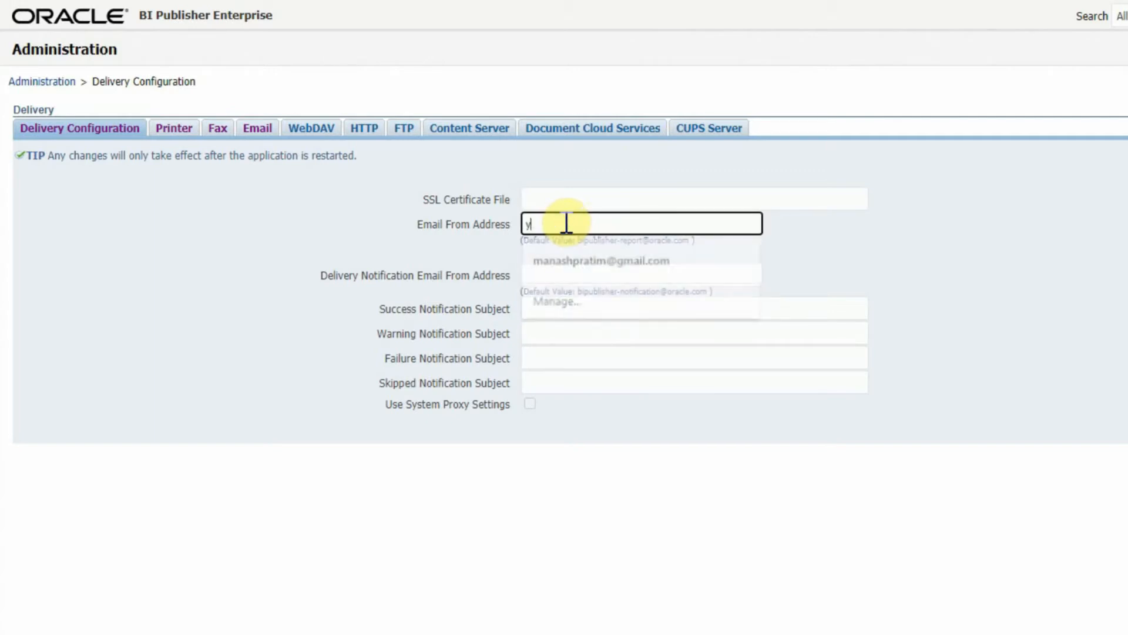
type("ou")
key("BackSpace")
key("BackSpace")
key("BackSpace")
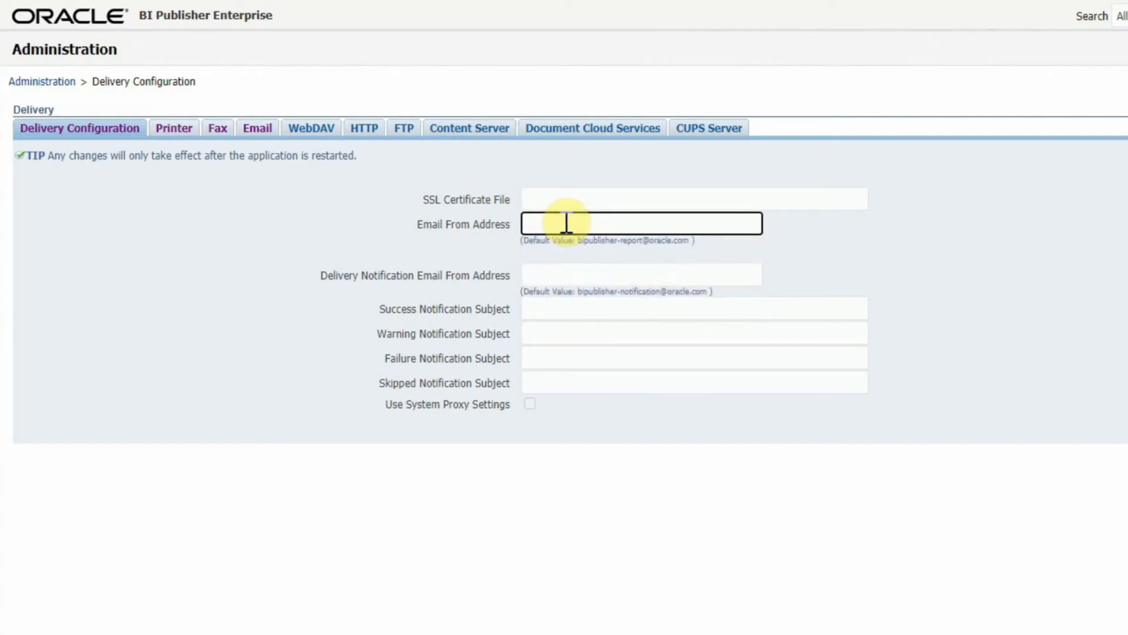
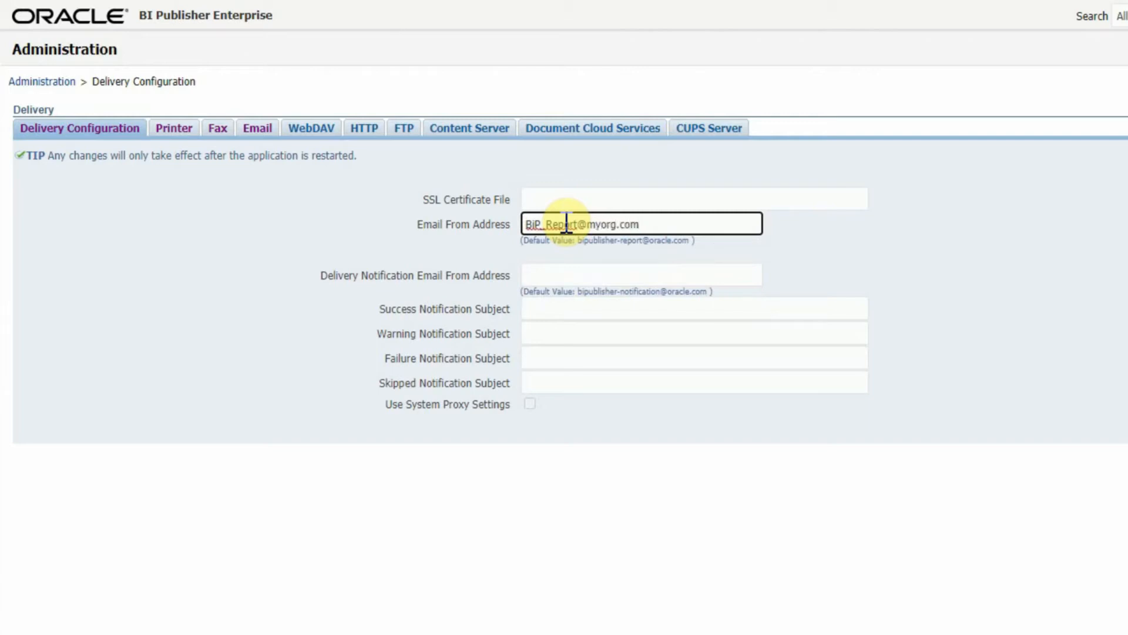
left_click_drag(666, 223, 234, 196)
key("ctrl+c")
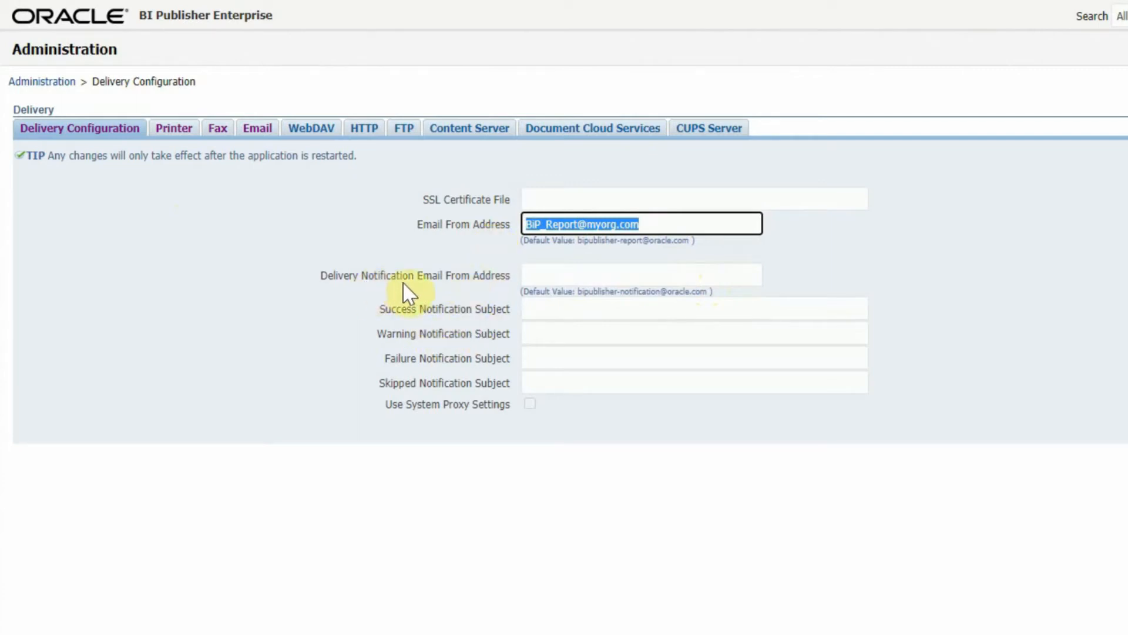
- Paste the same address into Delivery Notification Email From Address and apply the configuration
left_click(551, 276)
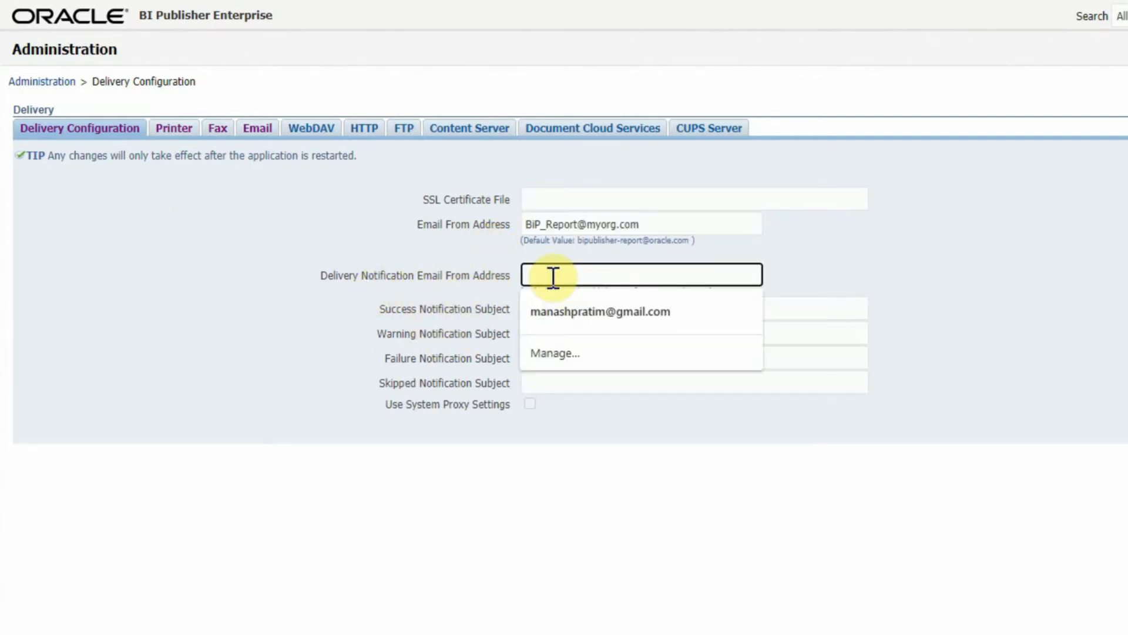
key("ctrl+v")
left_click(954, 291)
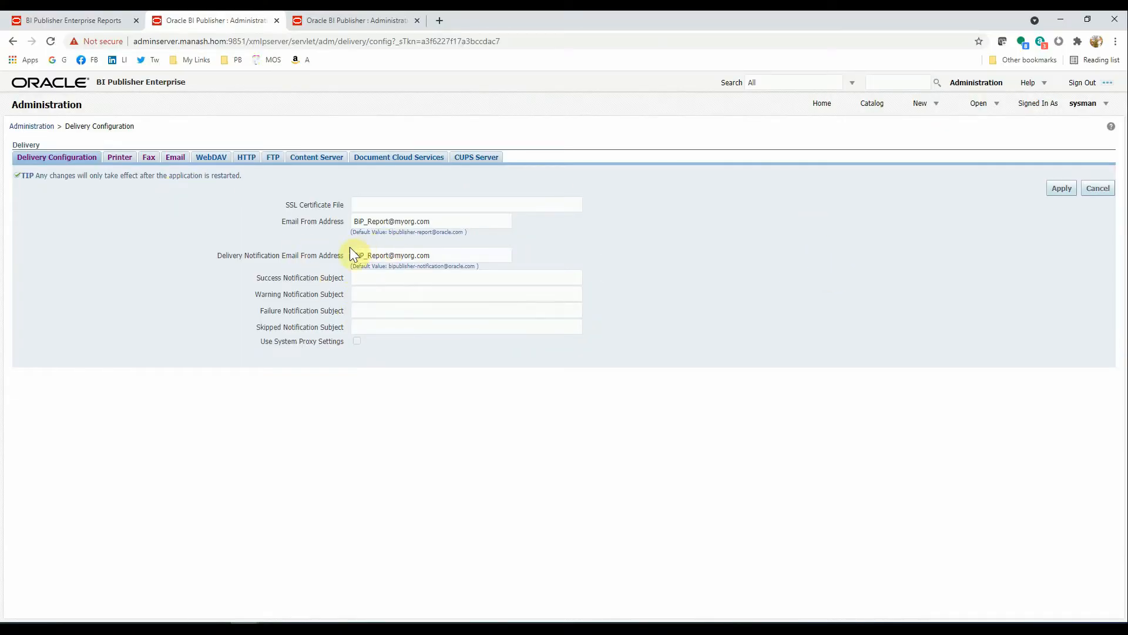
left_click(1057, 189)
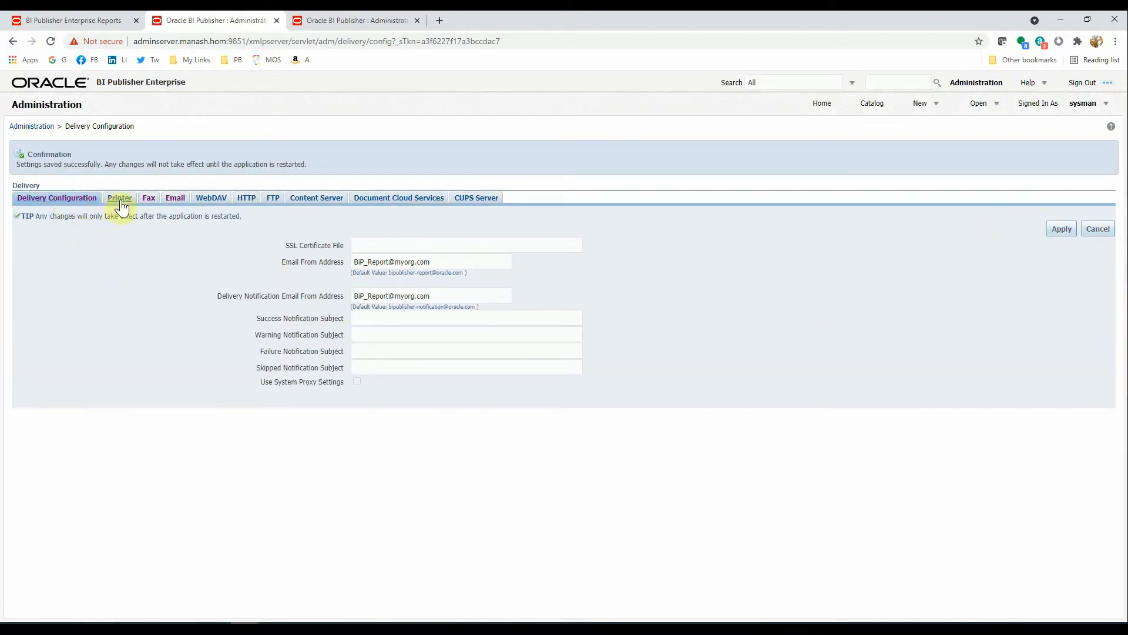
- Add email server BIP_Report_Server with the pasted SMTP host and port 25
left_click(175, 198)
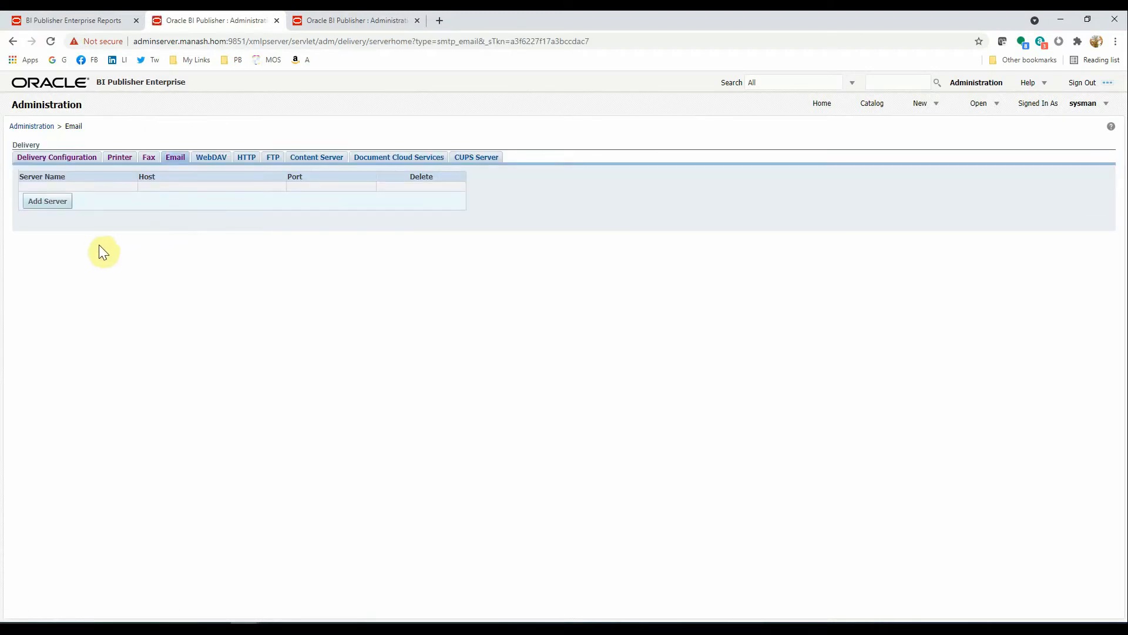
left_click(44, 203)
left_click(262, 212)
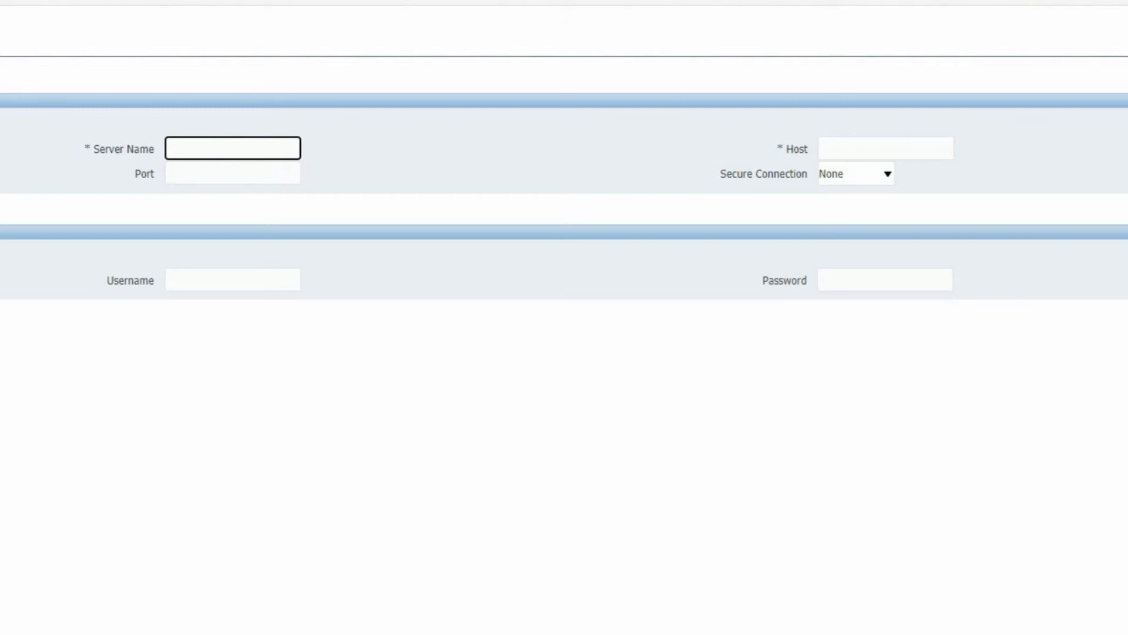
type("BIP_Report_Server")
left_click(870, 146)
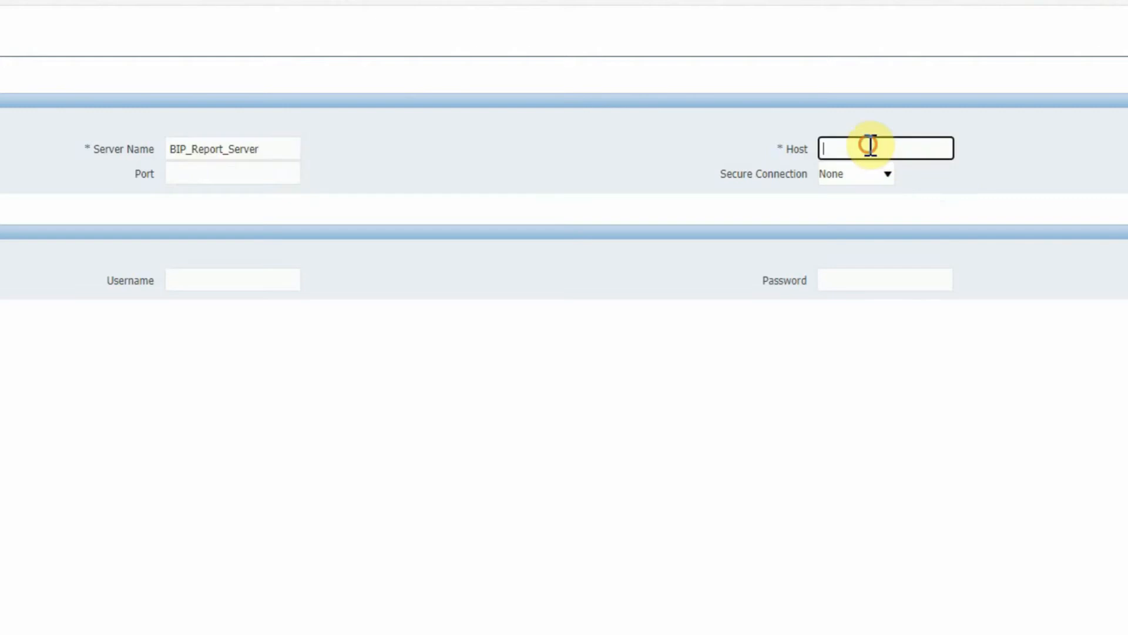
type("smtp.manash.hom")
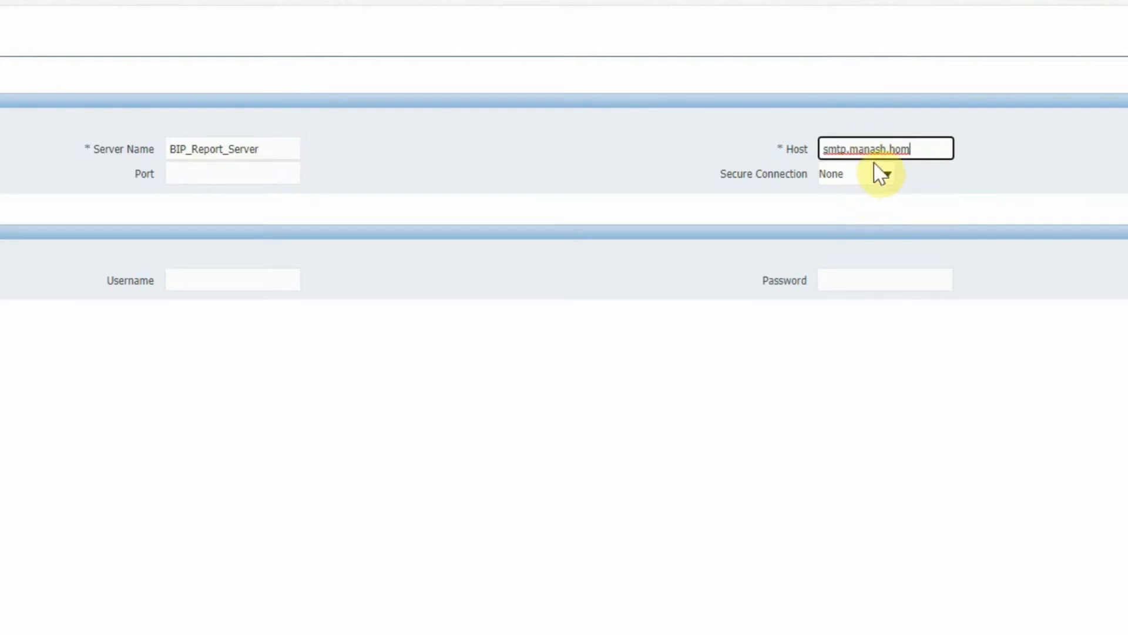
left_click(232, 181)
type("25")
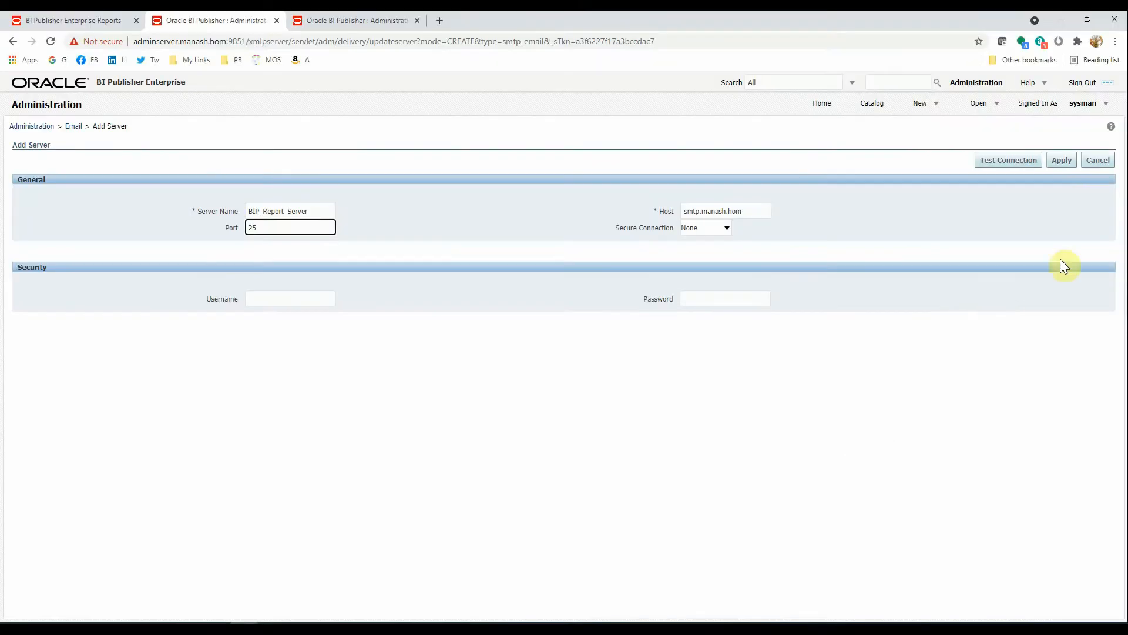
left_click(1062, 165)
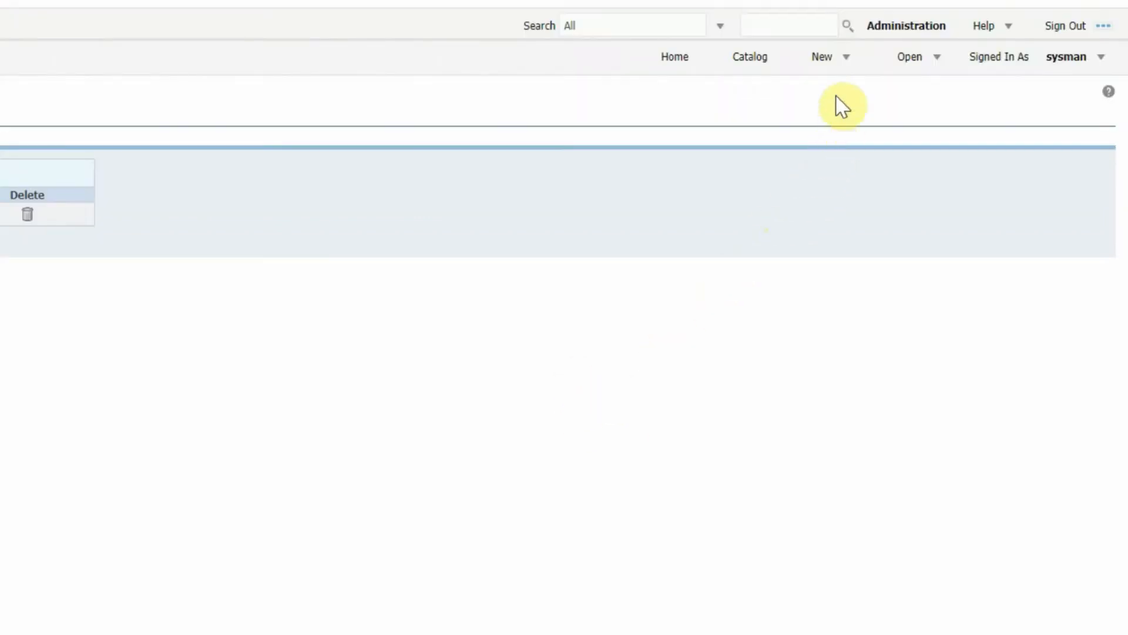
- Create a new data model and add a SQL Query data set
left_click(830, 60)
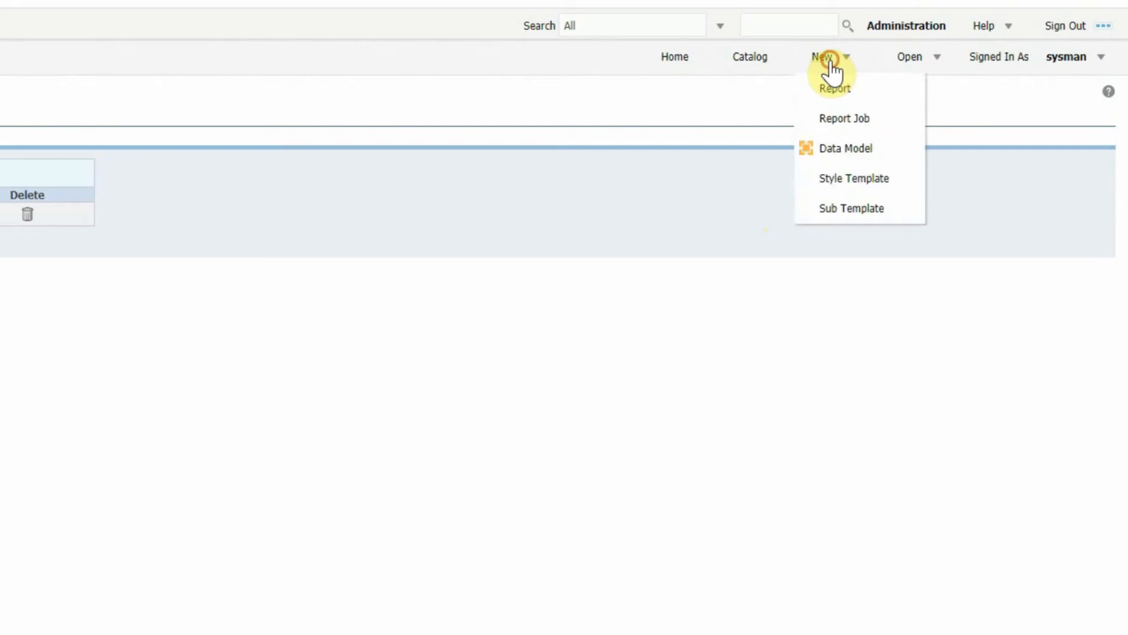
left_click(837, 151)
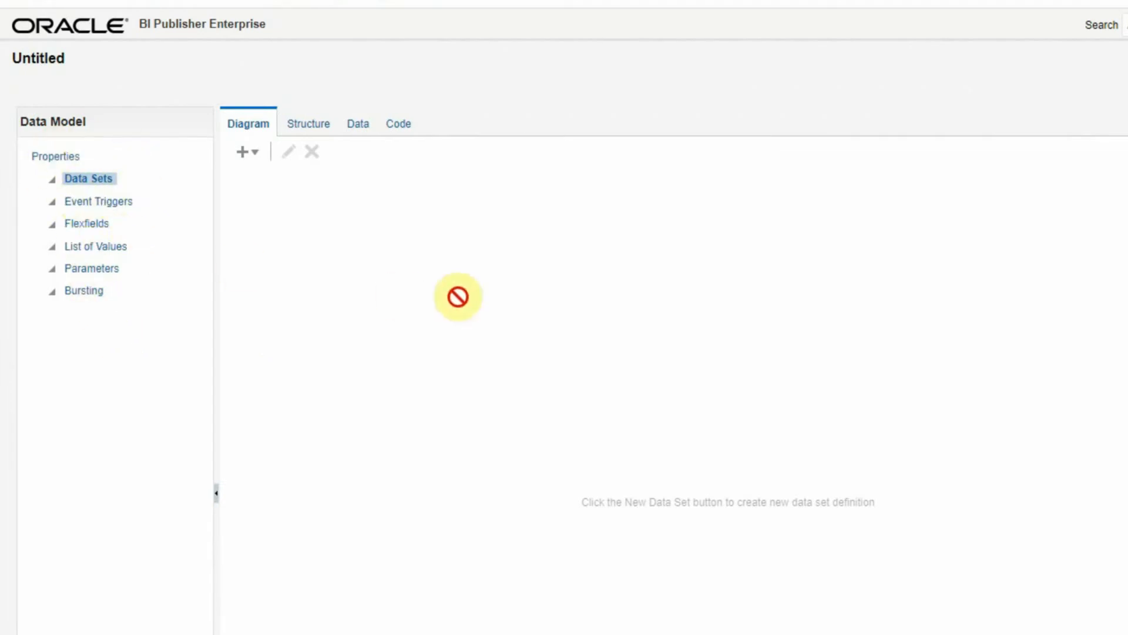
left_click(257, 162)
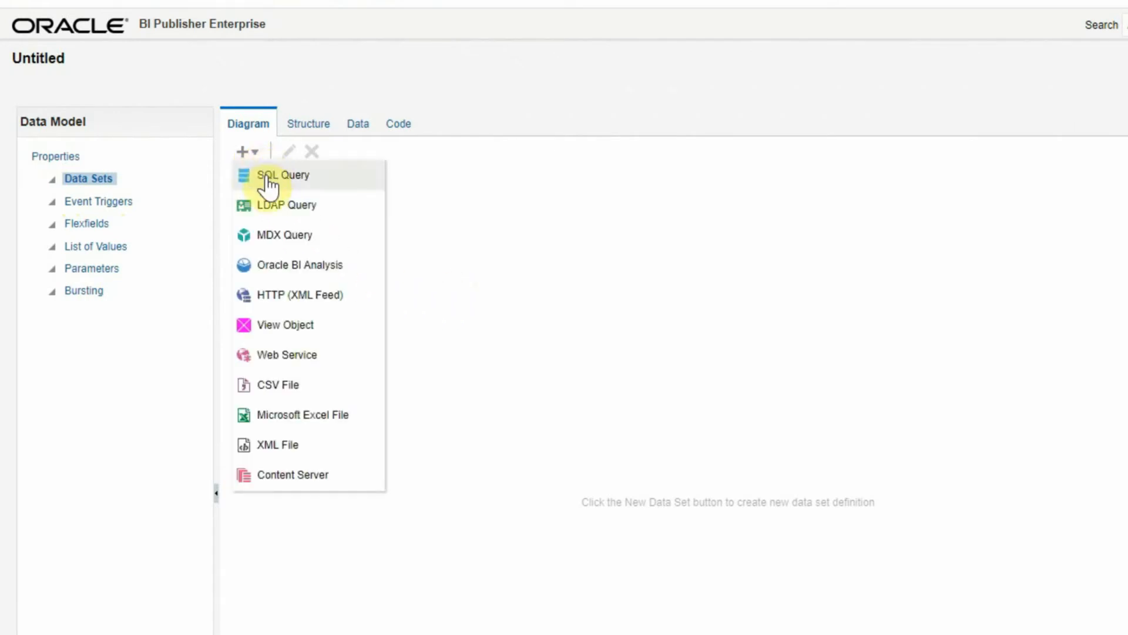
left_click(269, 184)
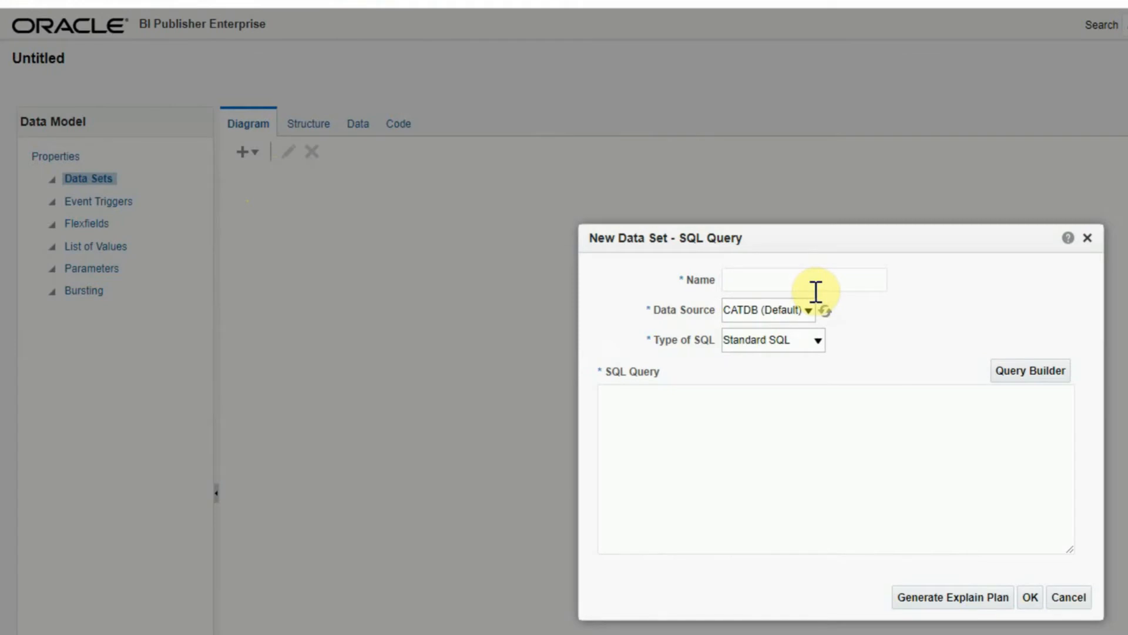
- Name the data set BACKUP_STATUS, keep CATDB as data source, and place the caret in the query box
left_click(762, 281)
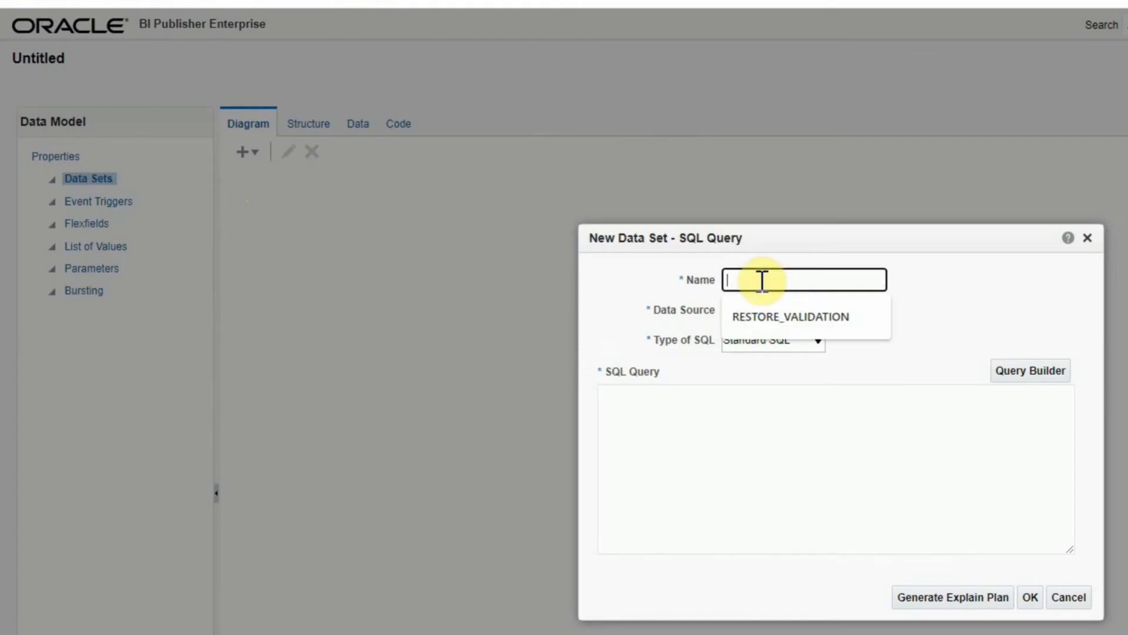
type("BACKUP_STATUS")
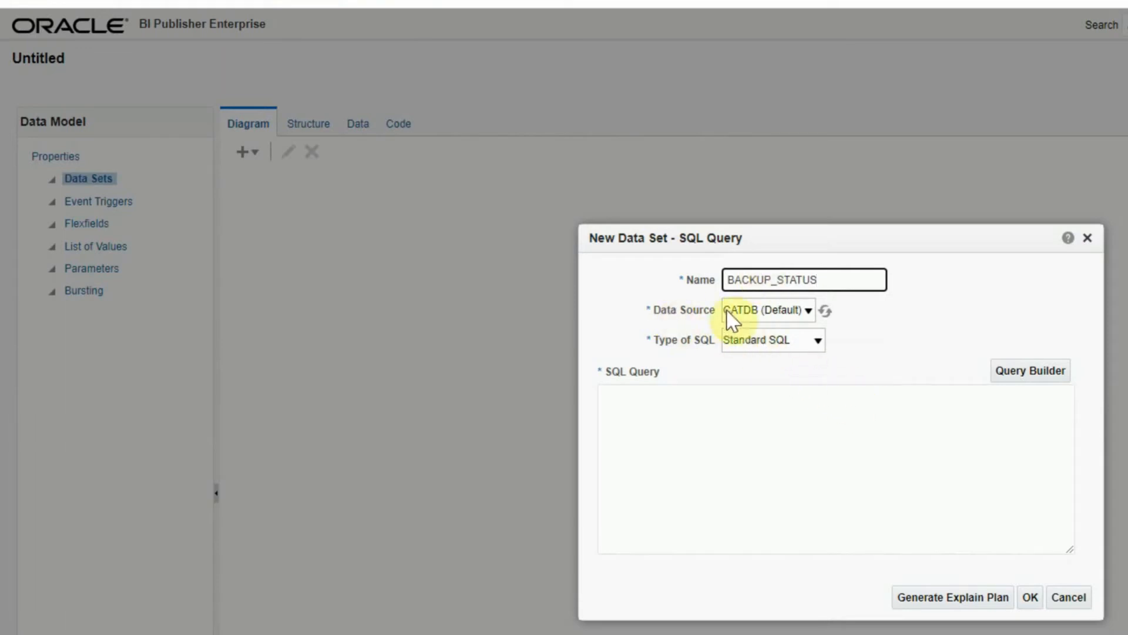
left_click(809, 310)
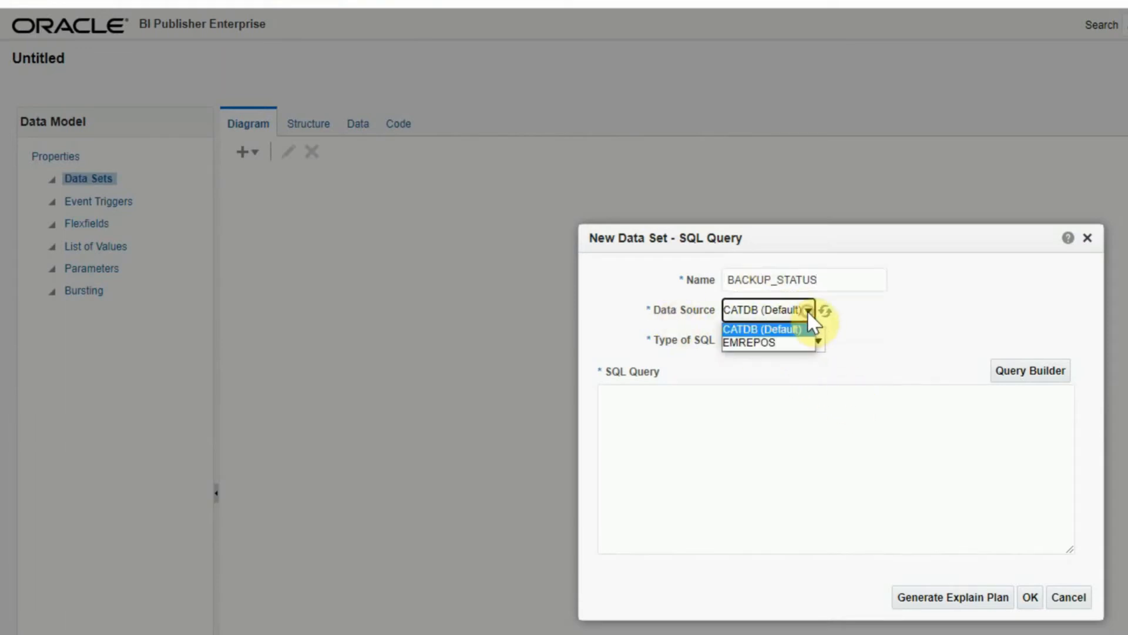
left_click(743, 330)
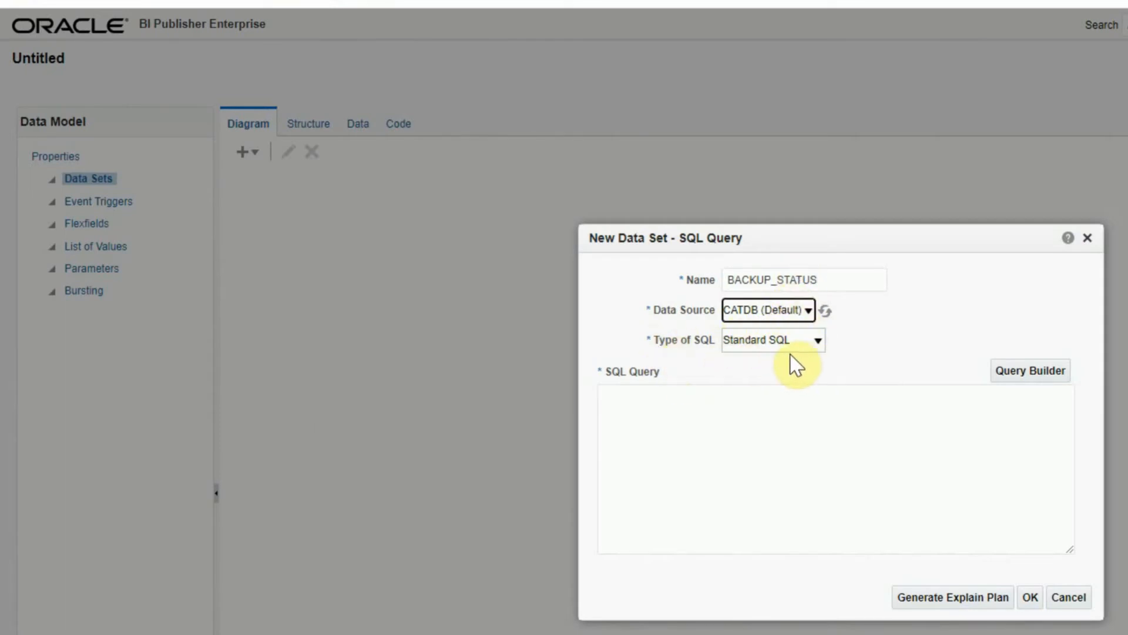
left_click(714, 414)
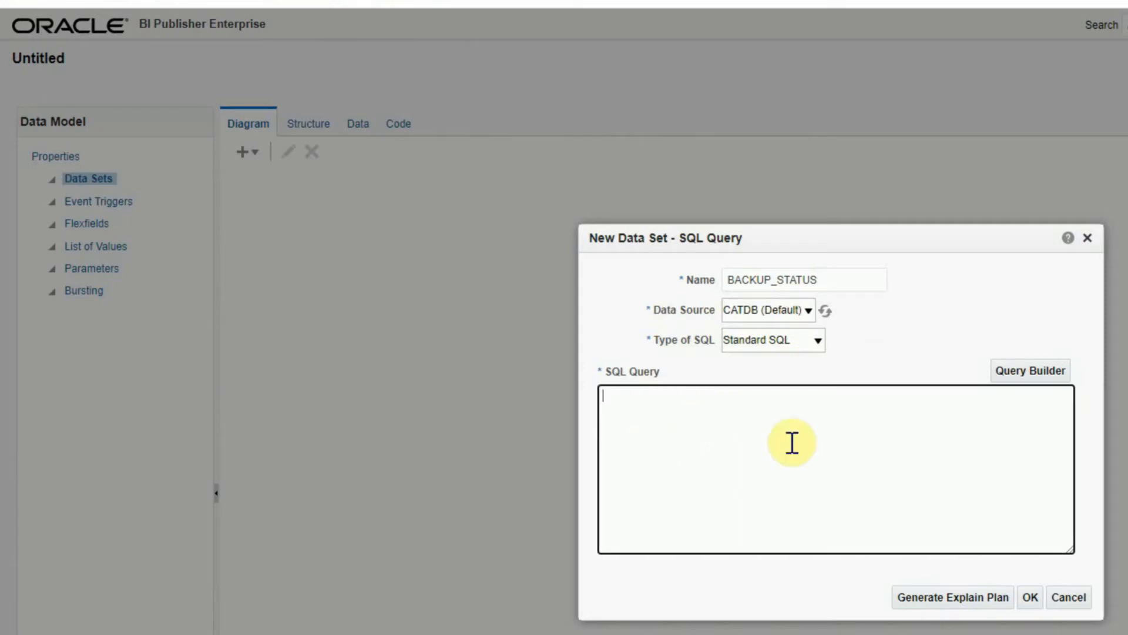
left_click(737, 418)
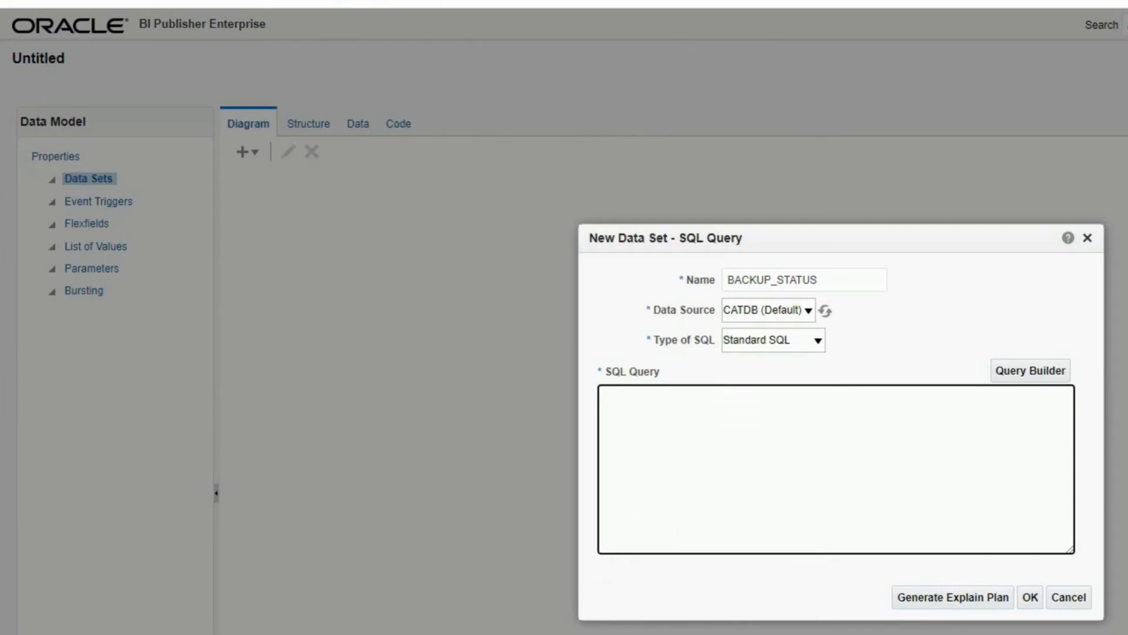
- In Toad, select the --BACKUP REPORT query and run it with F9
key("alt+Tab")
left_click(430, 346)
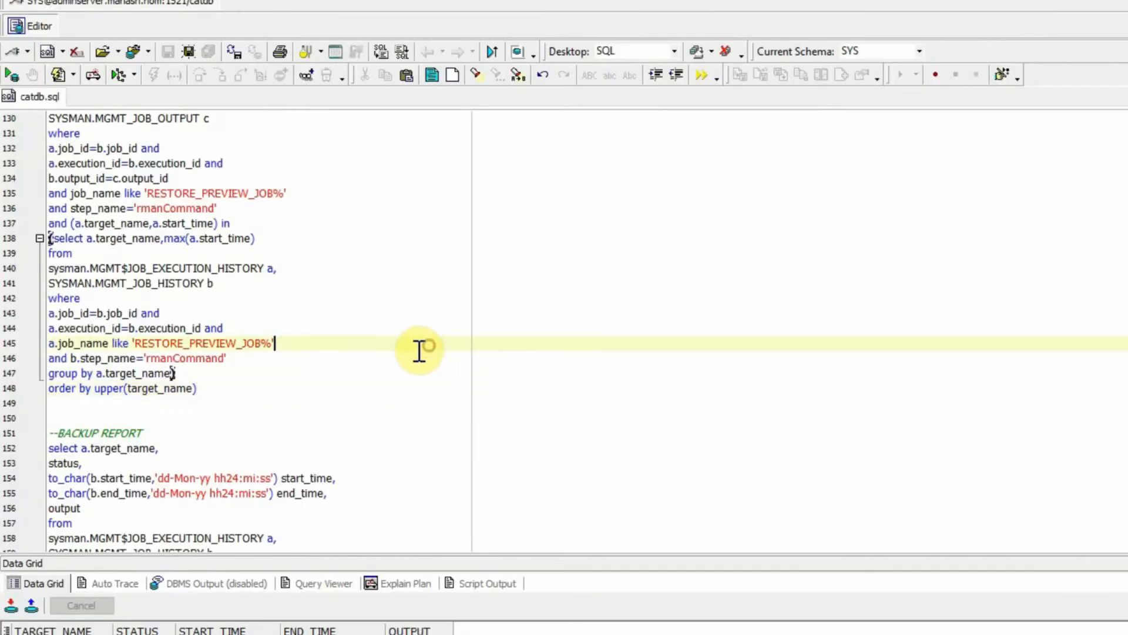
scroll(420, 351, "up", 4)
scroll(290, 289, "down", 1)
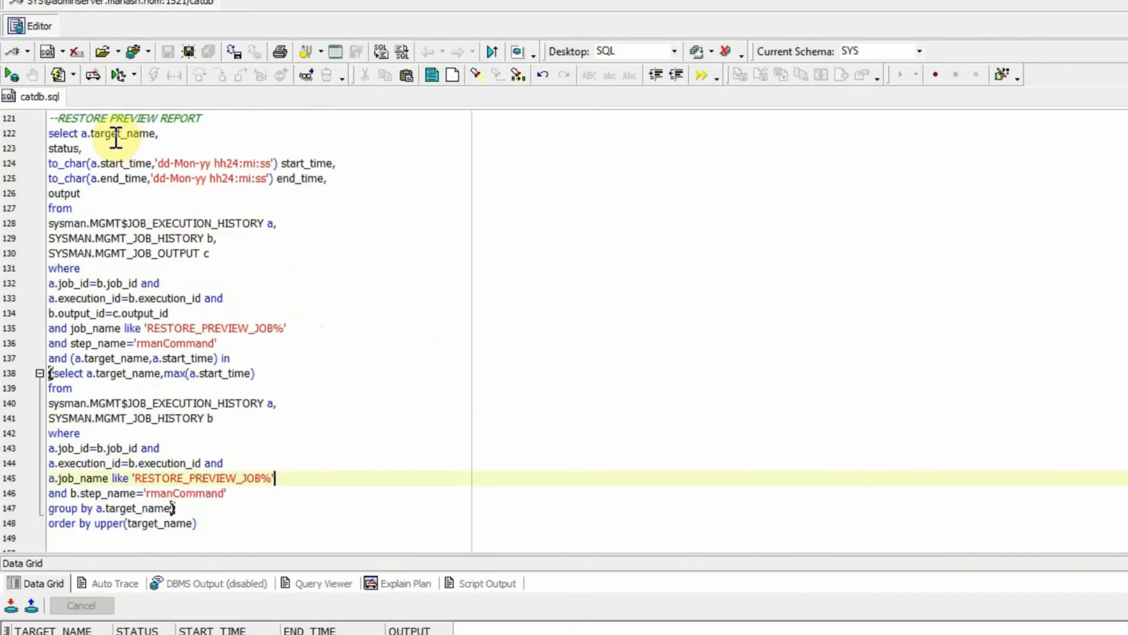
scroll(226, 322, "down", 2)
scroll(226, 322, "down", 6)
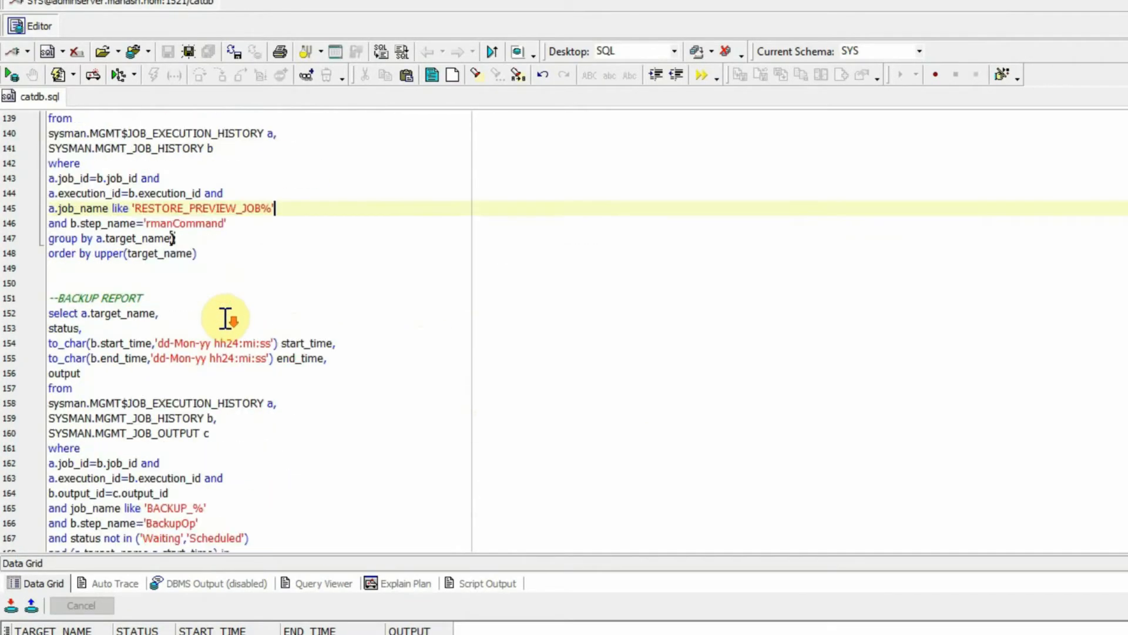
scroll(200, 323, "down", 1)
scroll(221, 280, "down", 1)
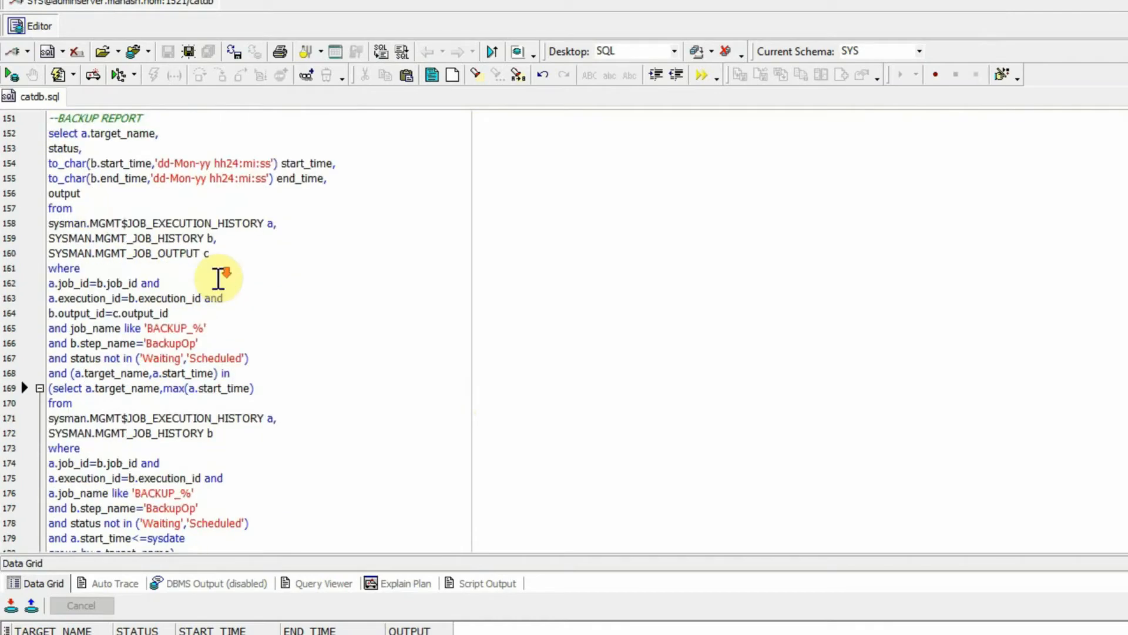
left_click_drag(50, 134, 268, 527)
scroll(268, 527, "down", 1)
left_click(223, 528, "shift")
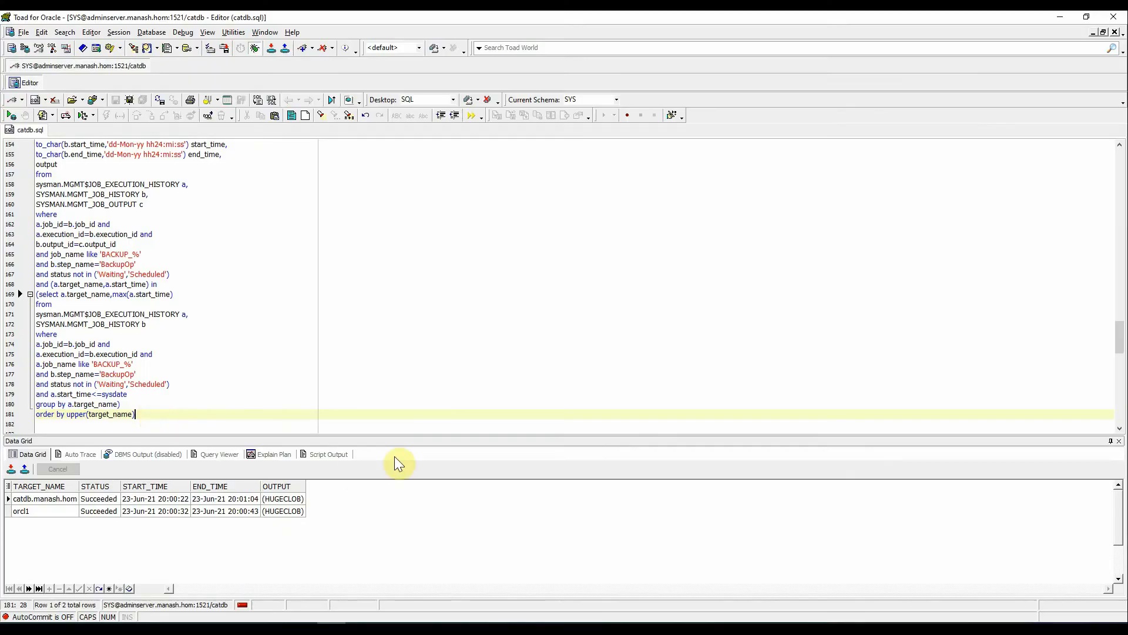
key("F9")
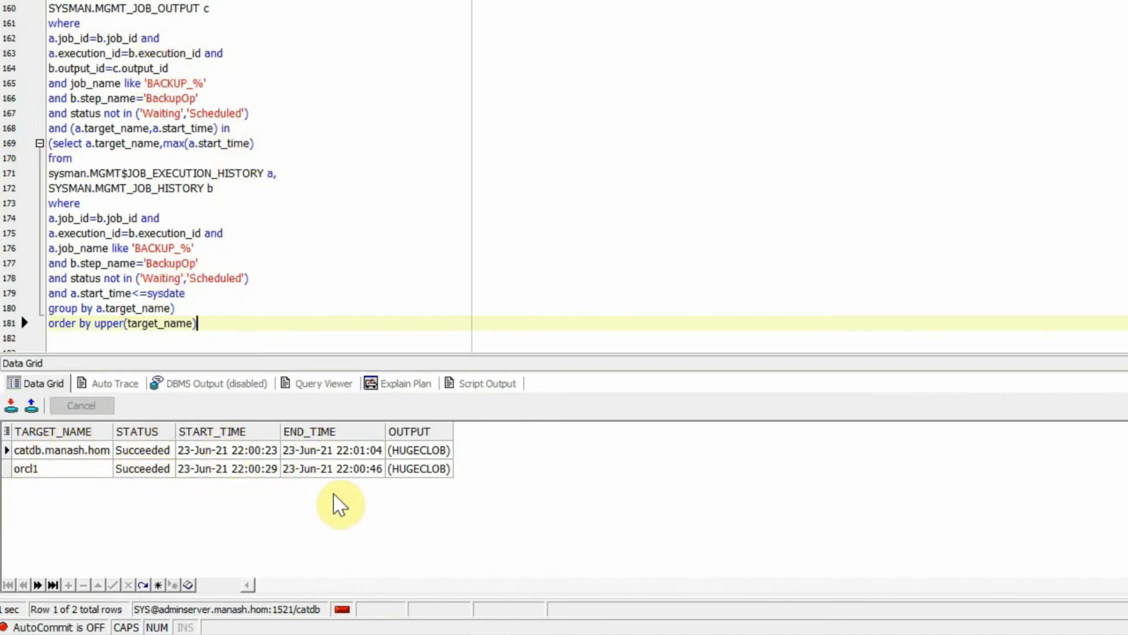
- View catdb's full RMAN log from the OUTPUT cell, then close the popup editor
left_click(434, 450)
double_click(432, 450)
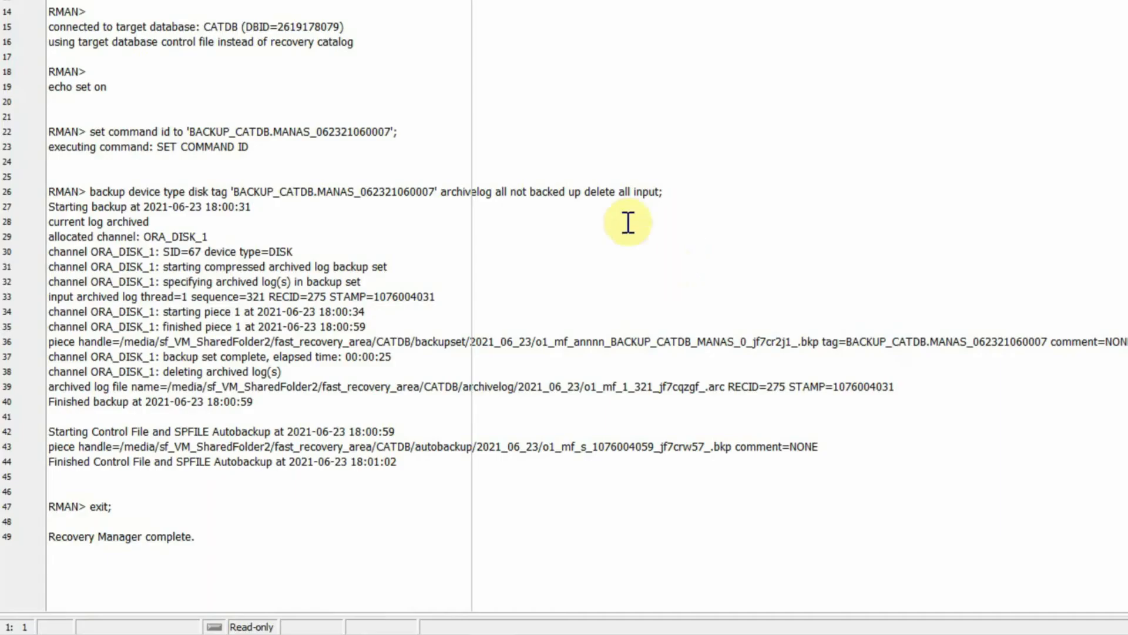
scroll(406, 169, "down", 11)
scroll(401, 175, "up", 11)
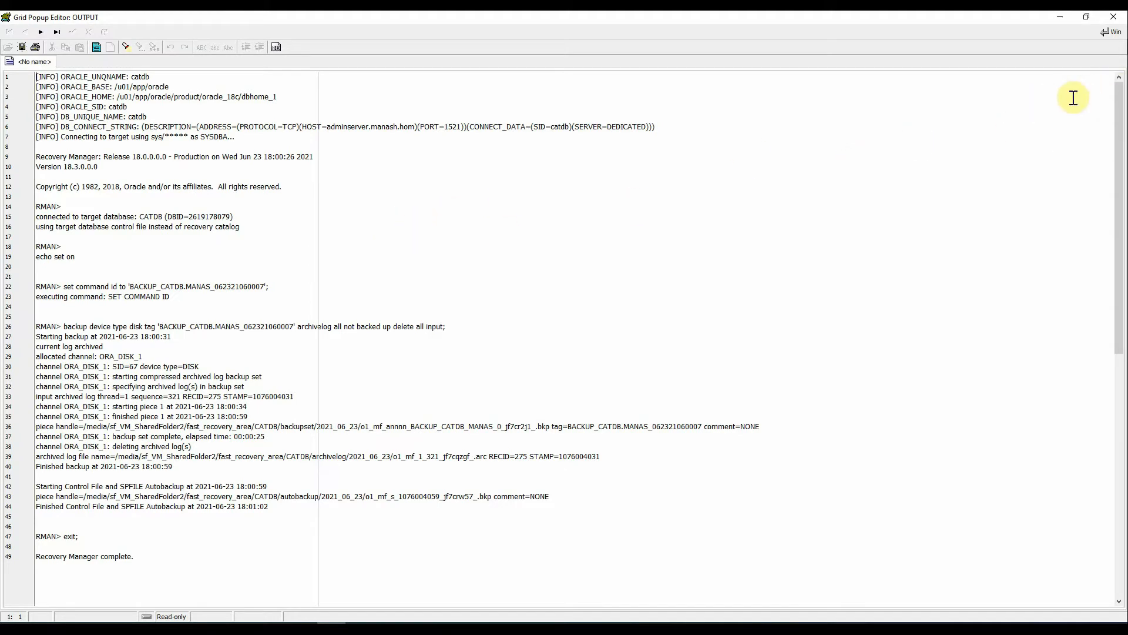
left_click(1114, 16)
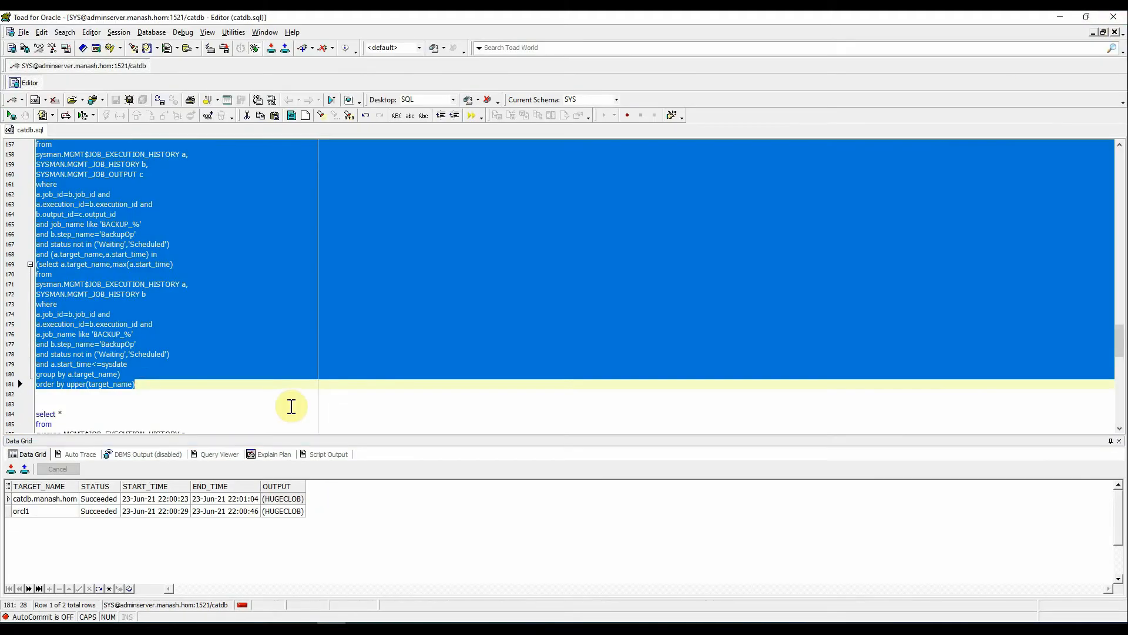
- Paste the backup query into the SQL Query box and confirm the BACKUP_STATUS data set
left_click(1059, 19)
left_click(452, 349)
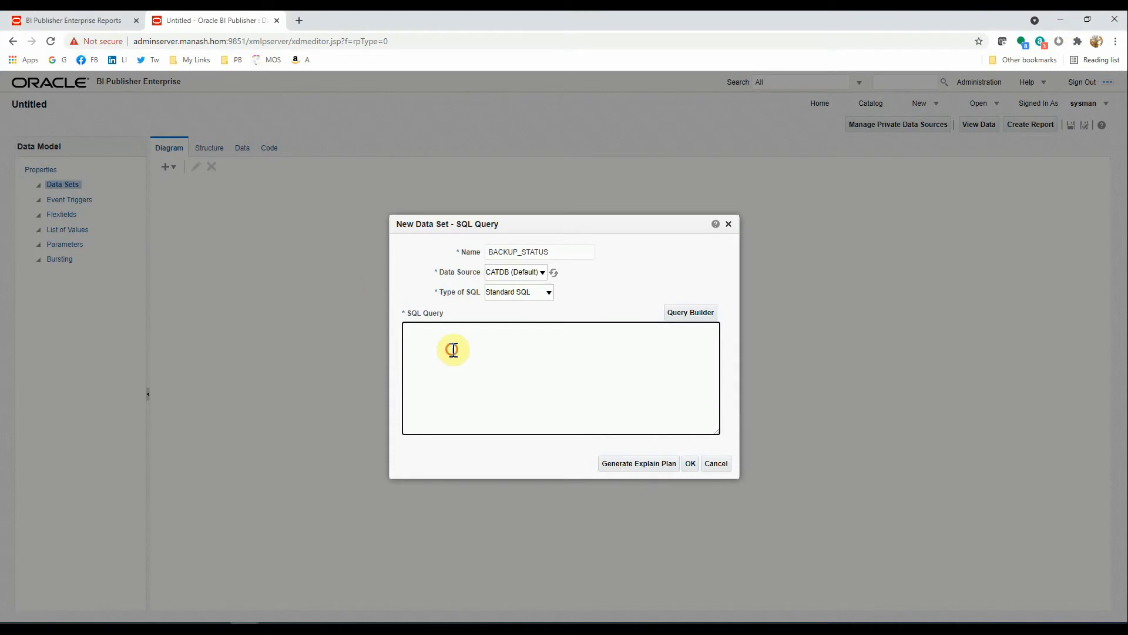
key("ctrl+v")
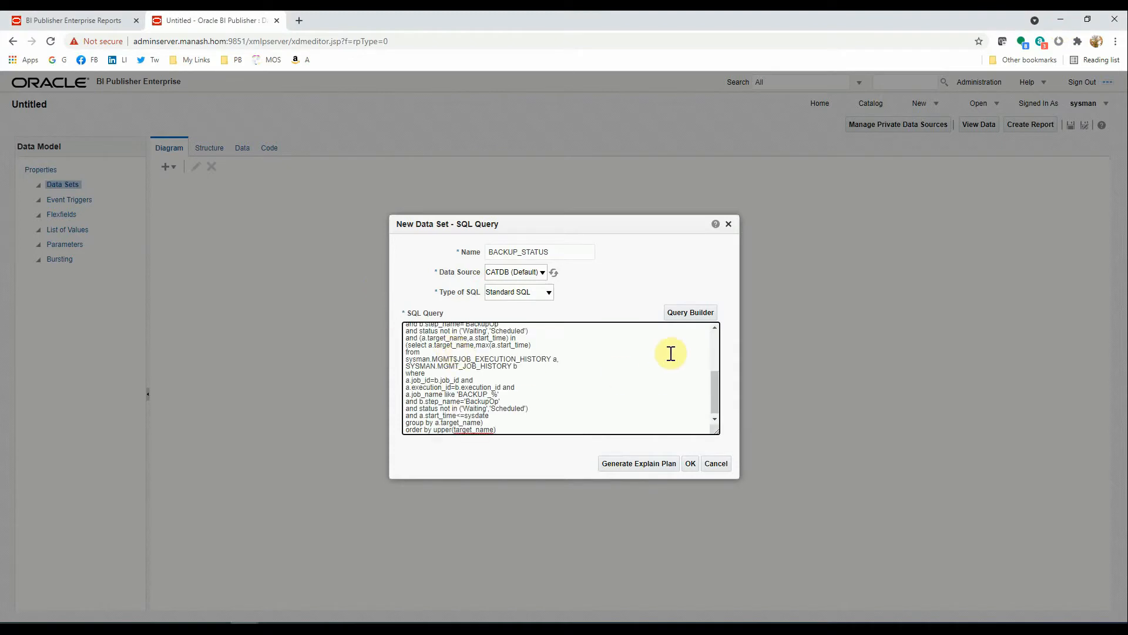
scroll(717, 393, "down", 3)
left_click_drag(714, 411, 718, 329)
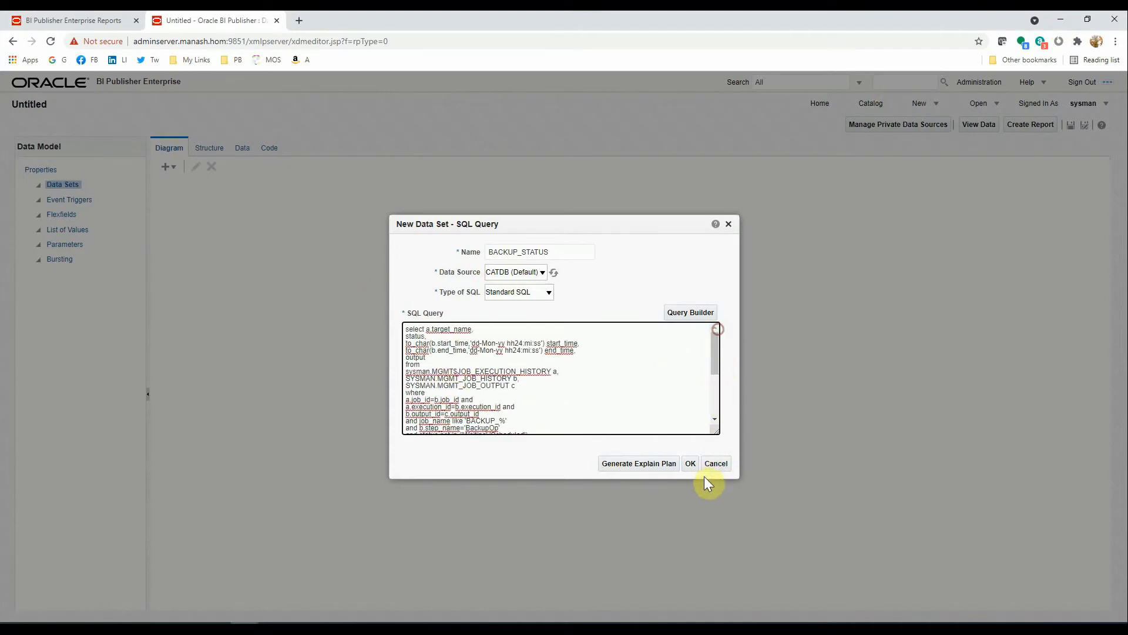
left_click(690, 464)
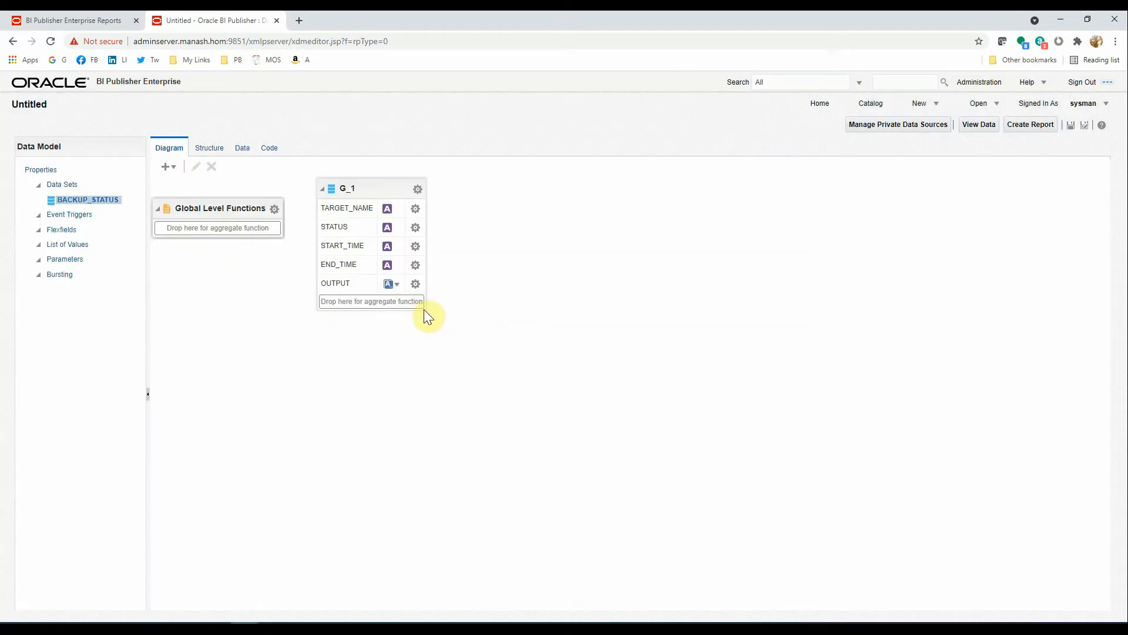
- Preview the G_1 data on the Data tab in Table View
left_click(365, 193)
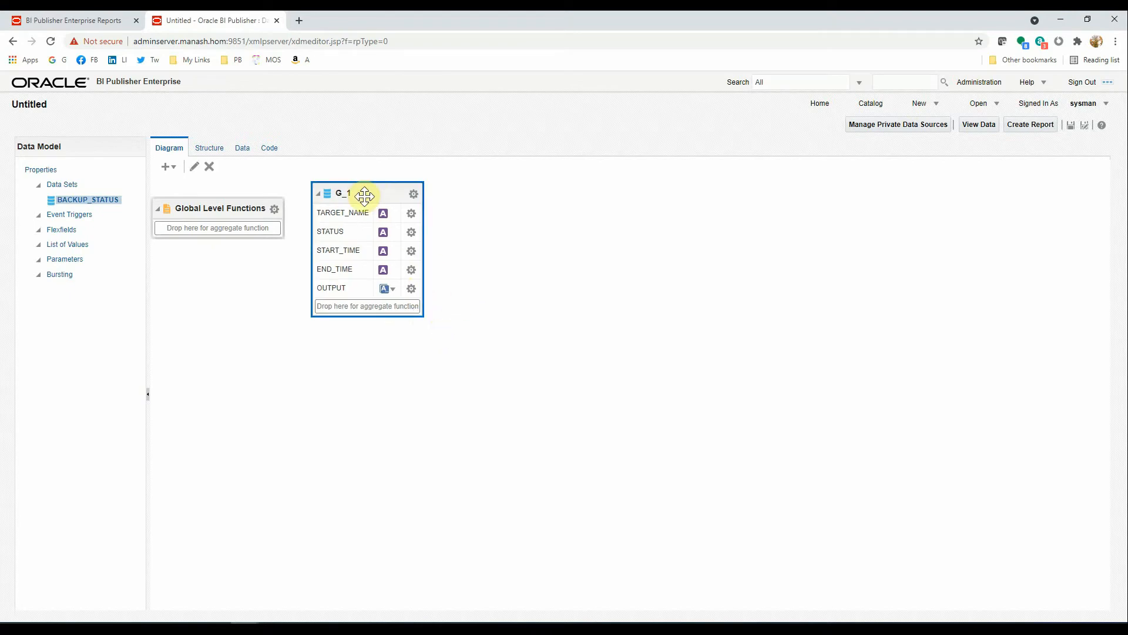
left_click(241, 149)
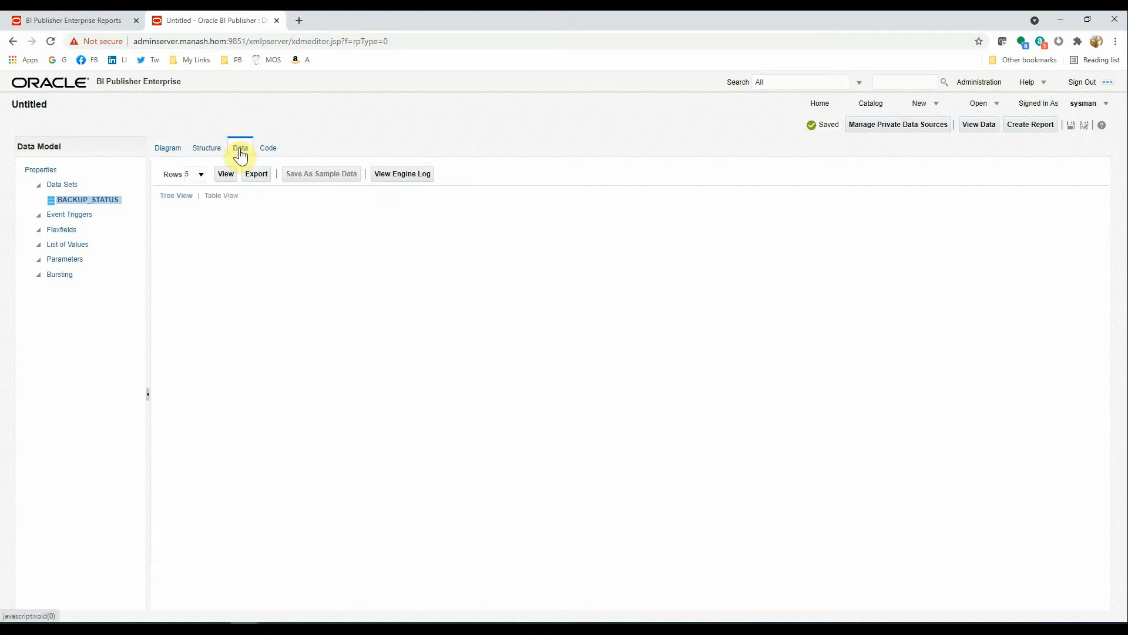
left_click(226, 174)
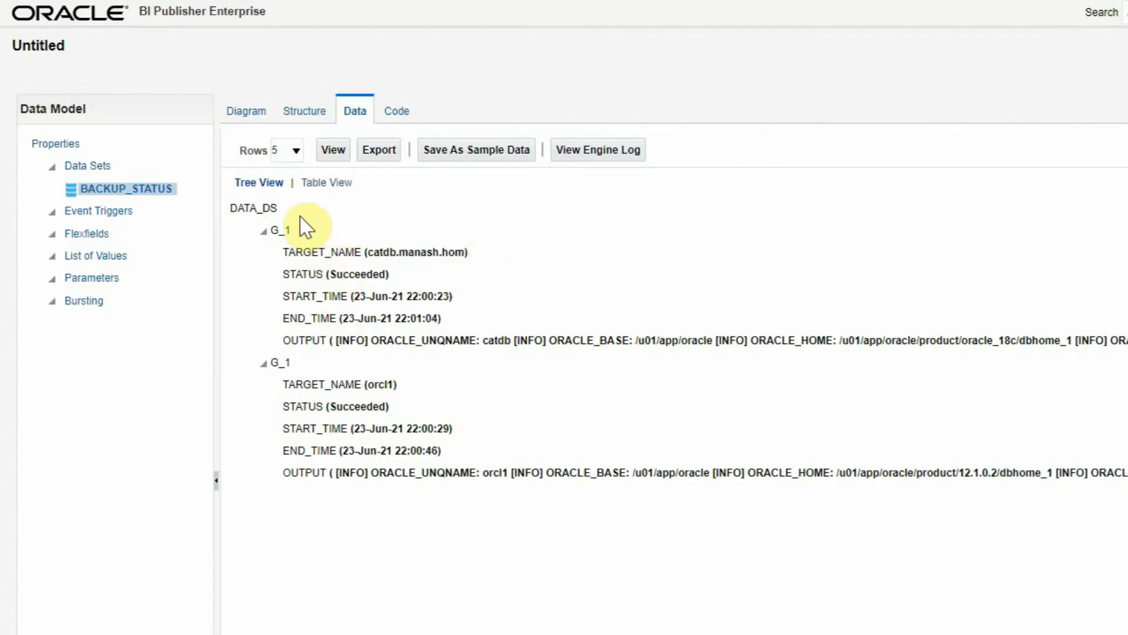
left_click(325, 183)
scroll(864, 522, "down", 5)
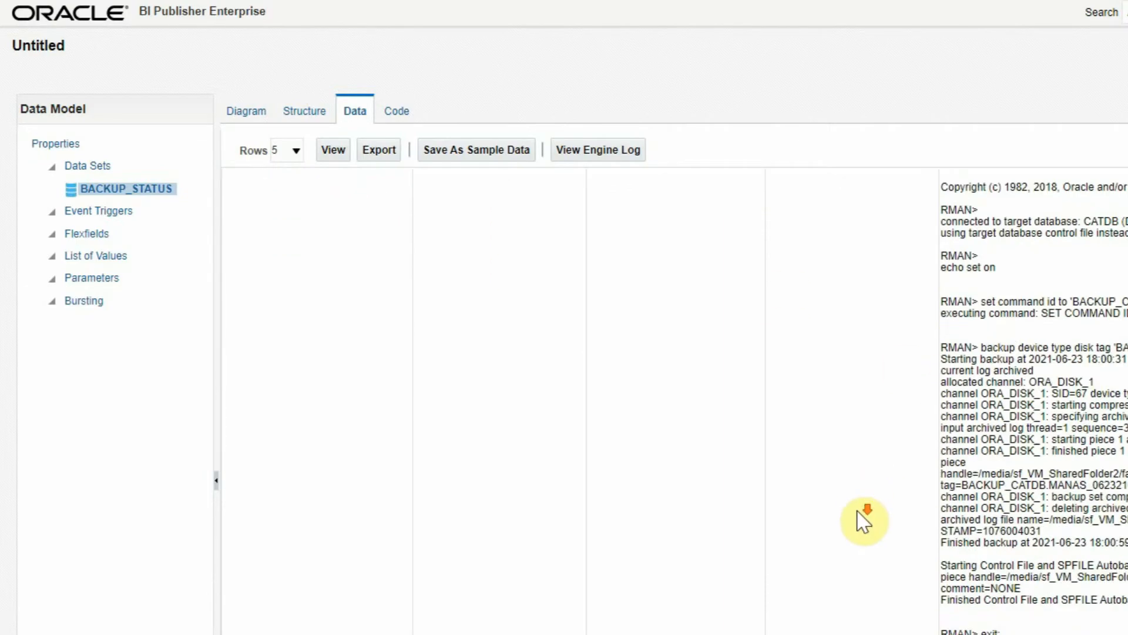
scroll(863, 521, "down", 2)
scroll(863, 518, "up", 7)
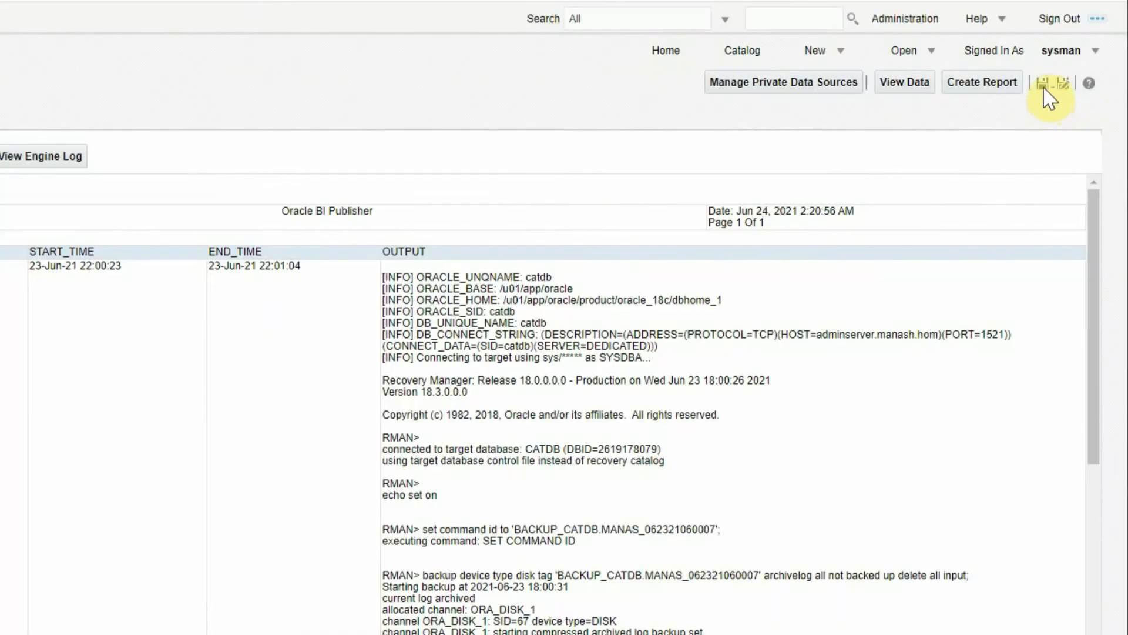
- Save the data model as BACKUP_STATUS in a new Team Reports folder under Shared Folders
left_click(1071, 126)
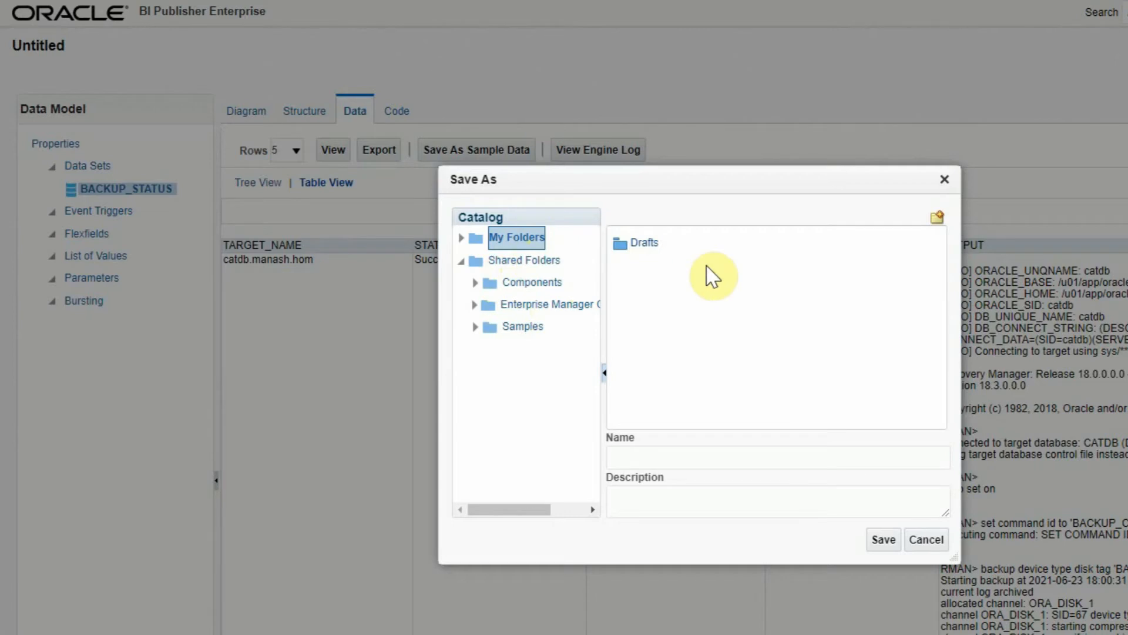
left_click(520, 264)
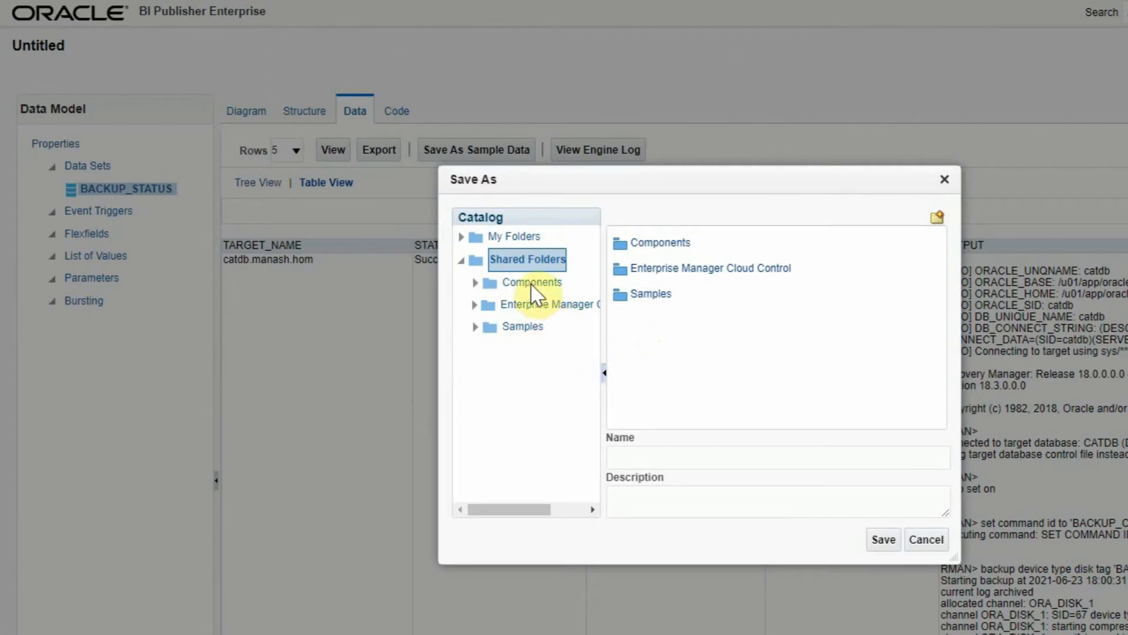
left_click(938, 222)
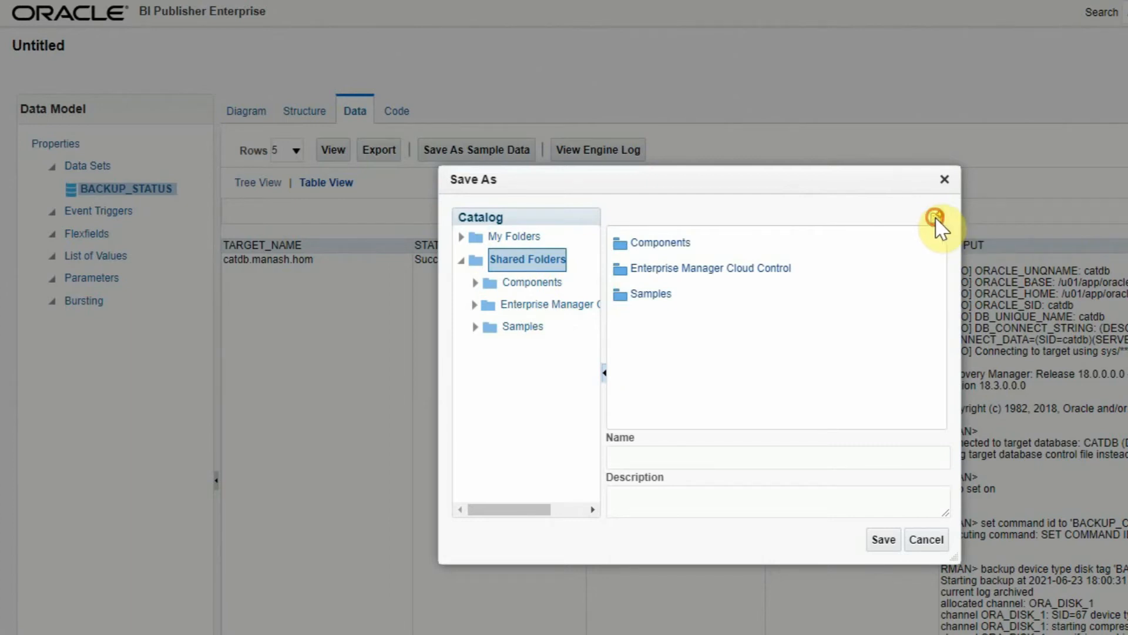
type("Team Reports")
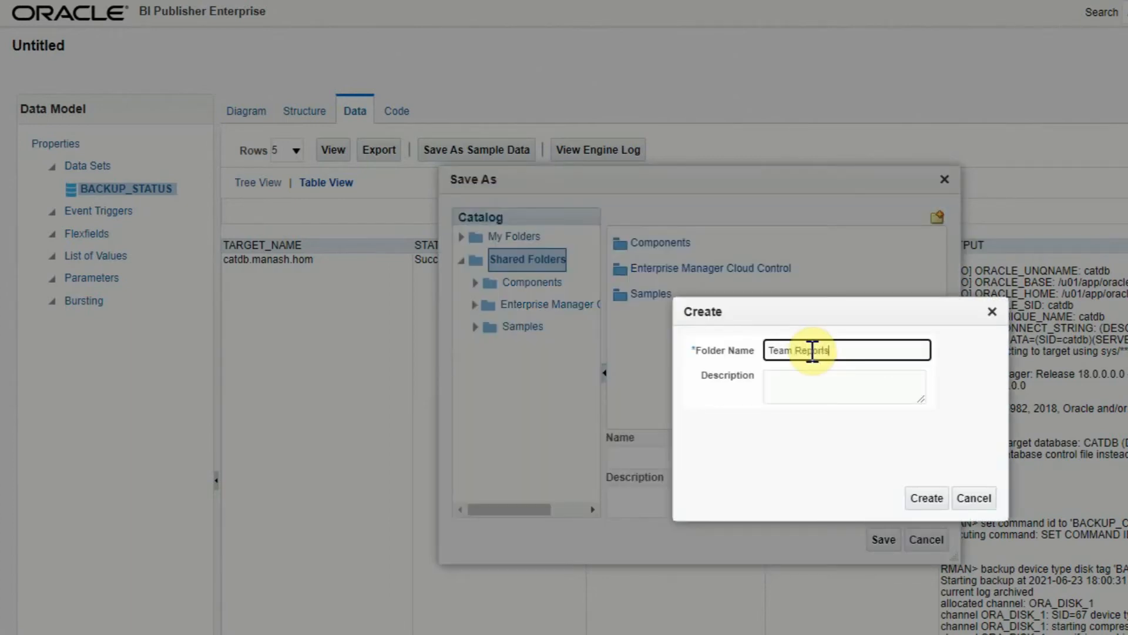
left_click(927, 498)
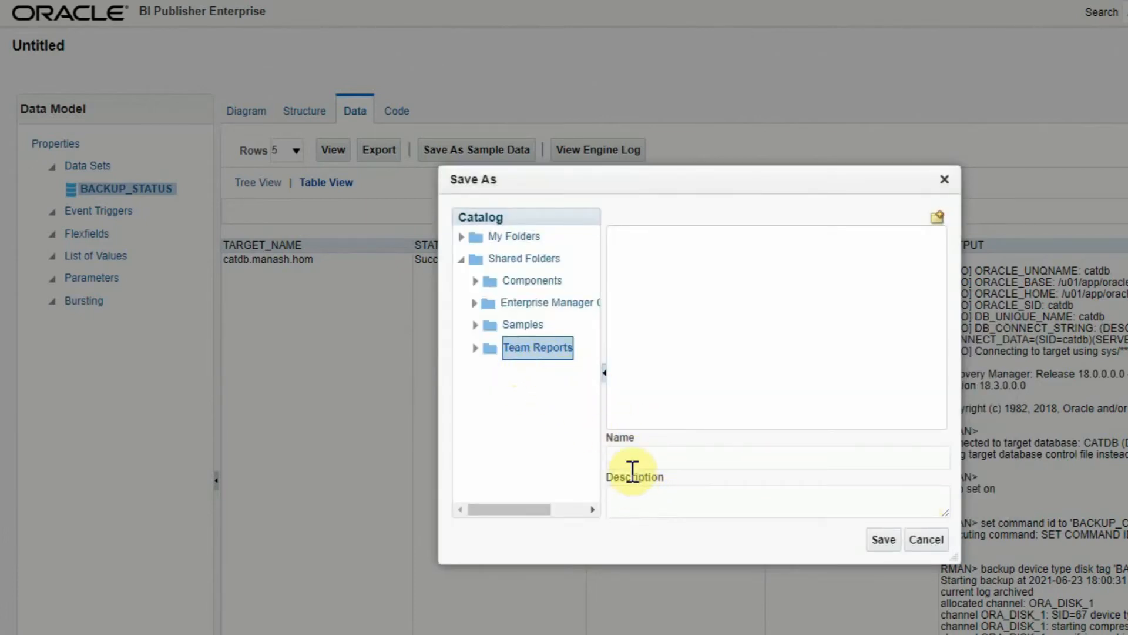
left_click(630, 458)
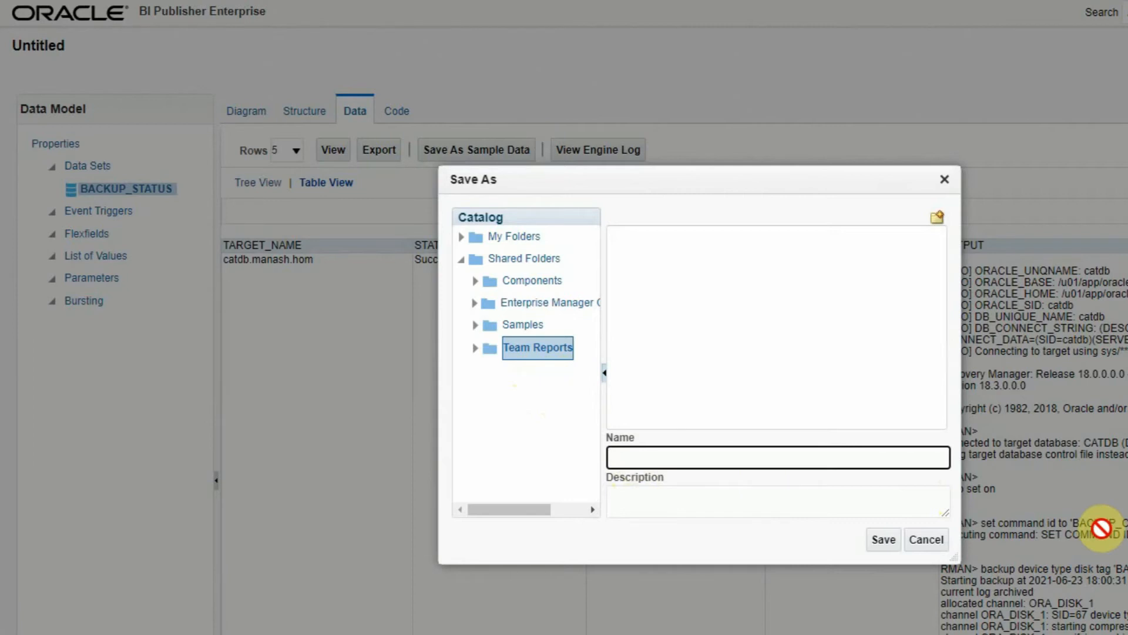
type("BACKUP_STATUS")
left_click(877, 538)
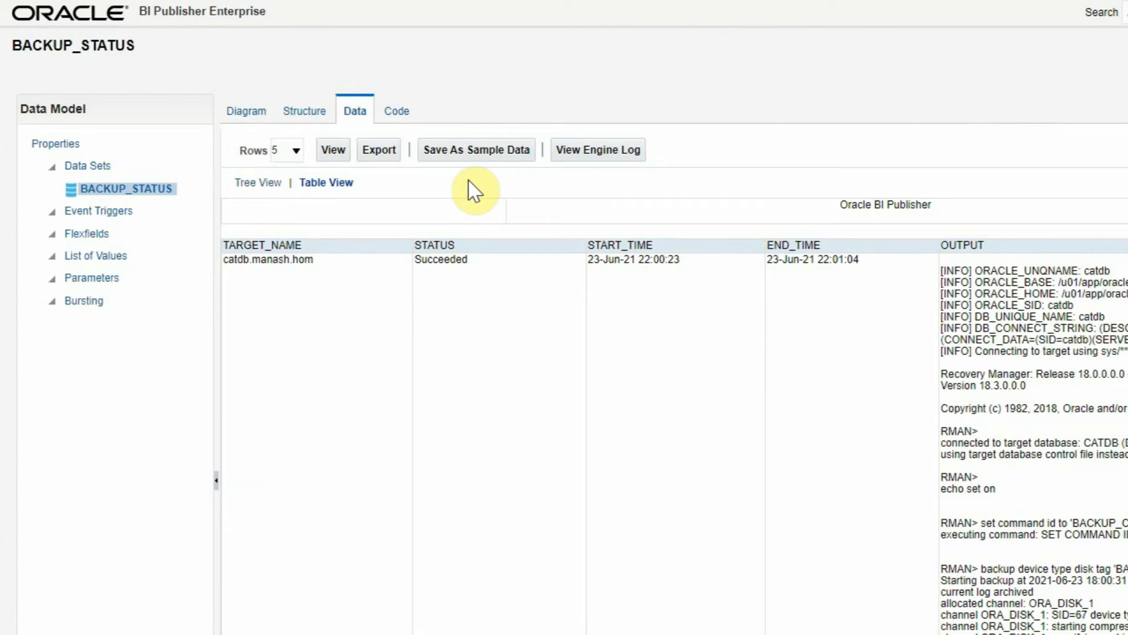
- Store the previewed catdb backup rows as sample data and resave the BACKUP_STATUS model
left_click(468, 162)
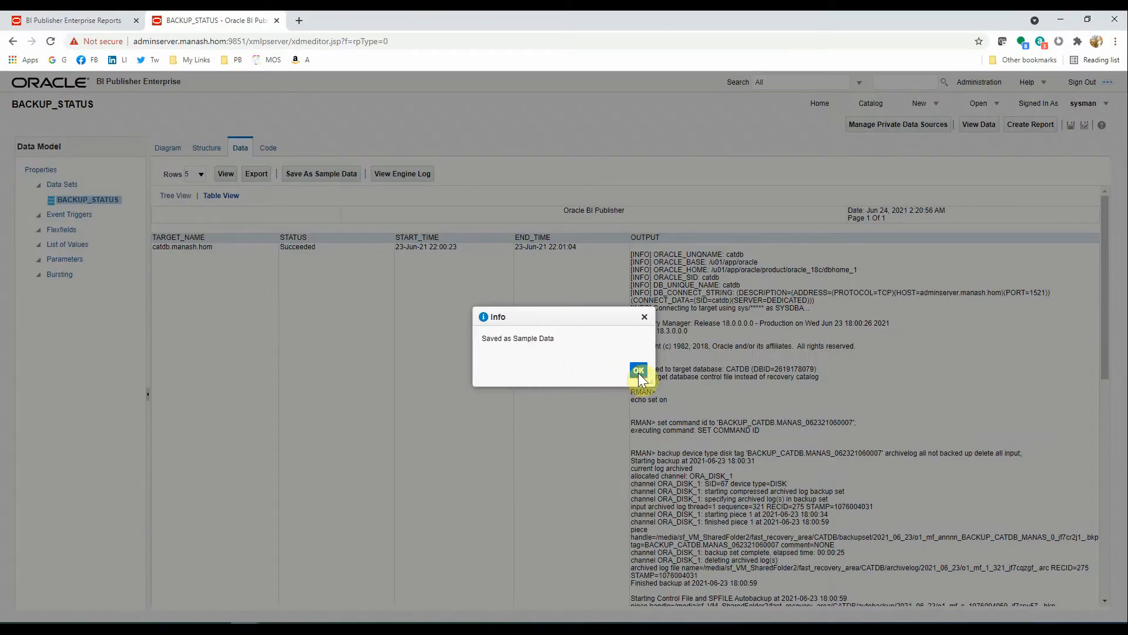
left_click(639, 371)
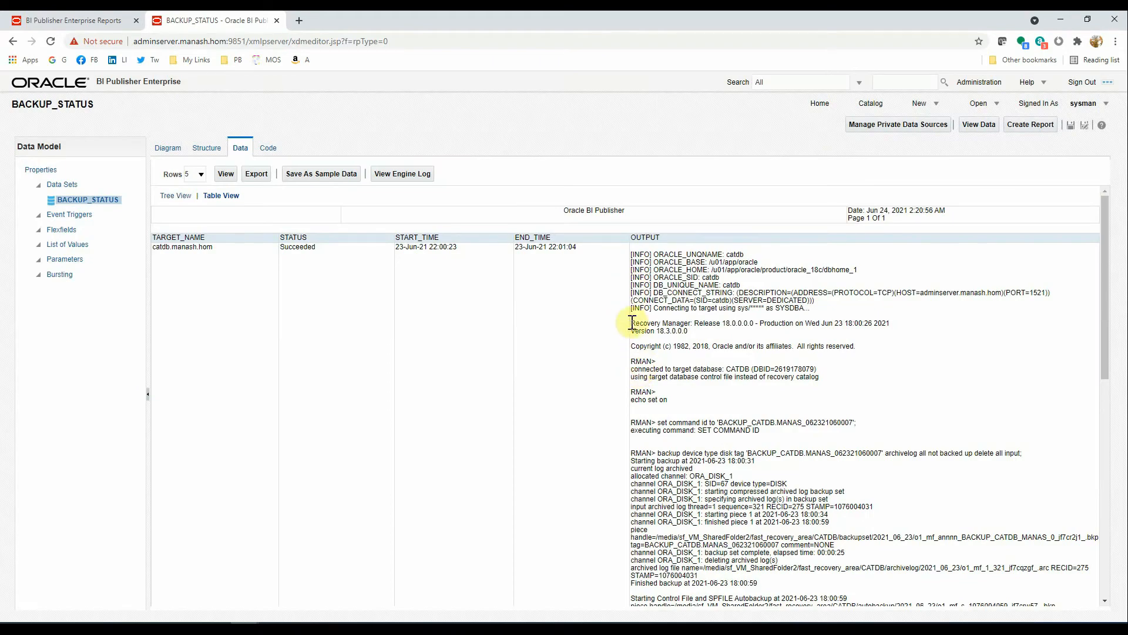
left_click(1071, 126)
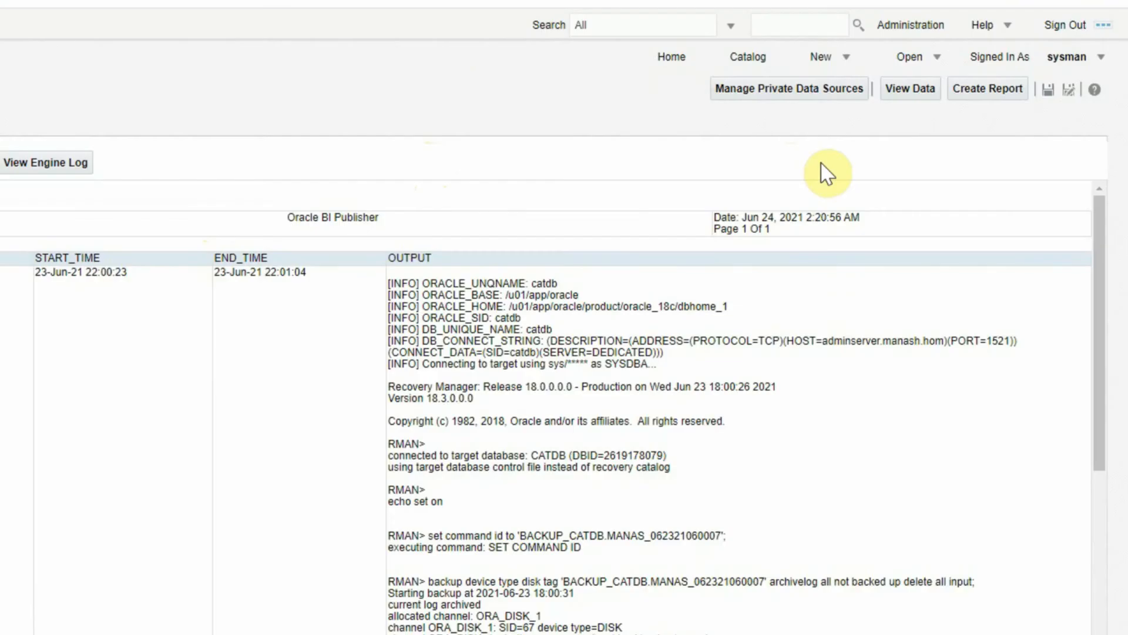
- Build a report from BACKUP_STATUS with the Report Editor and save it as BACKUP_STATUS_REPORT in Team Reports
left_click(992, 94)
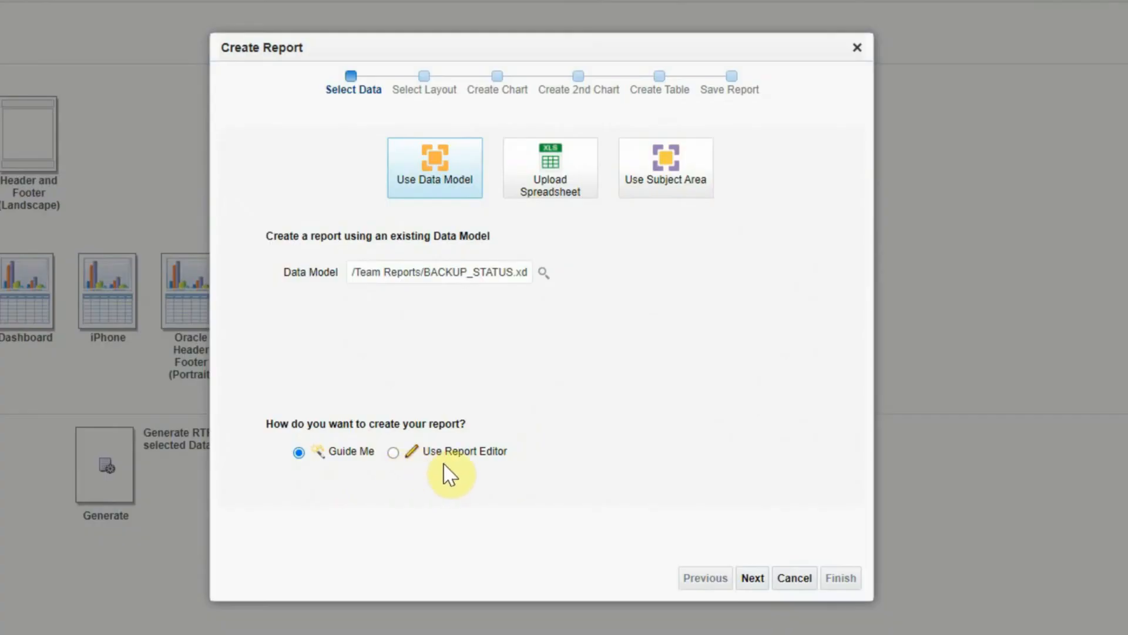
left_click(393, 452)
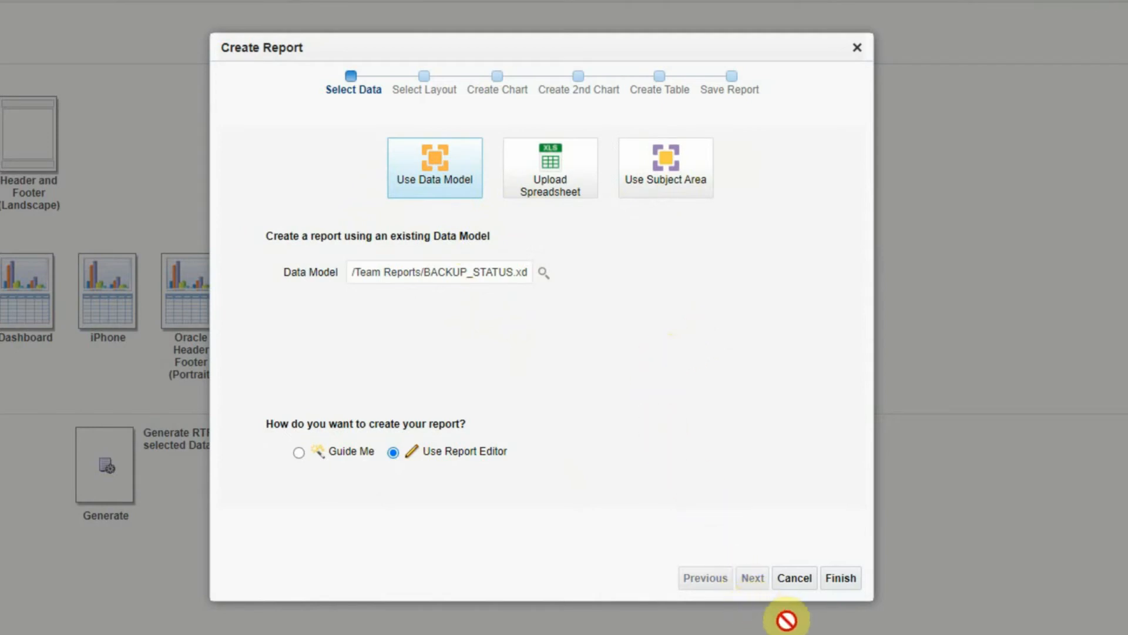
left_click(844, 579)
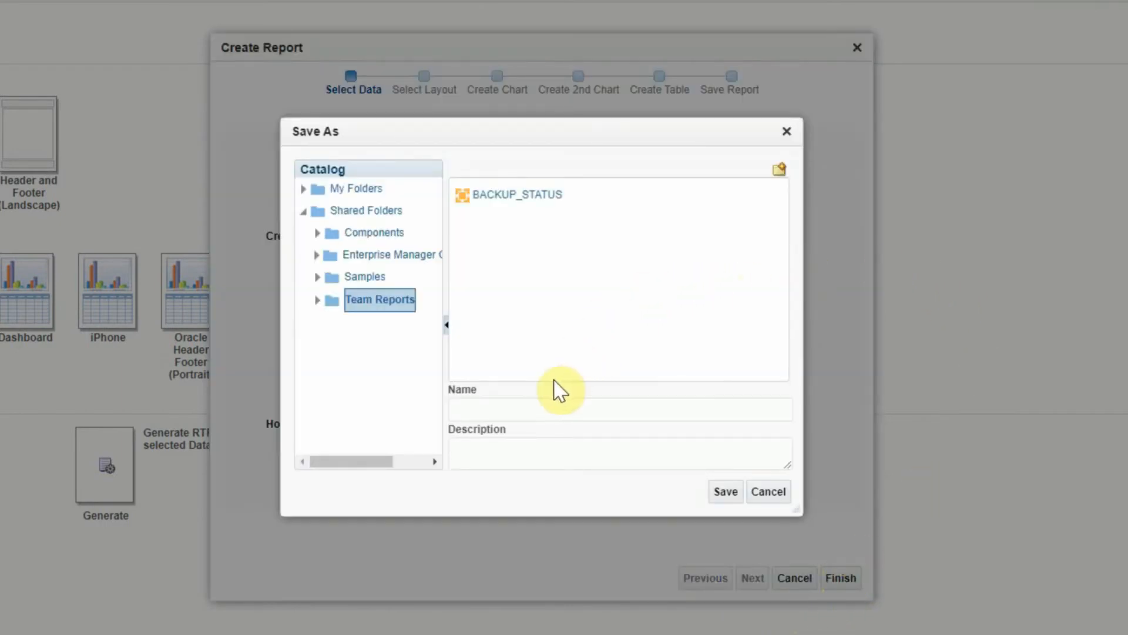
left_click(501, 410)
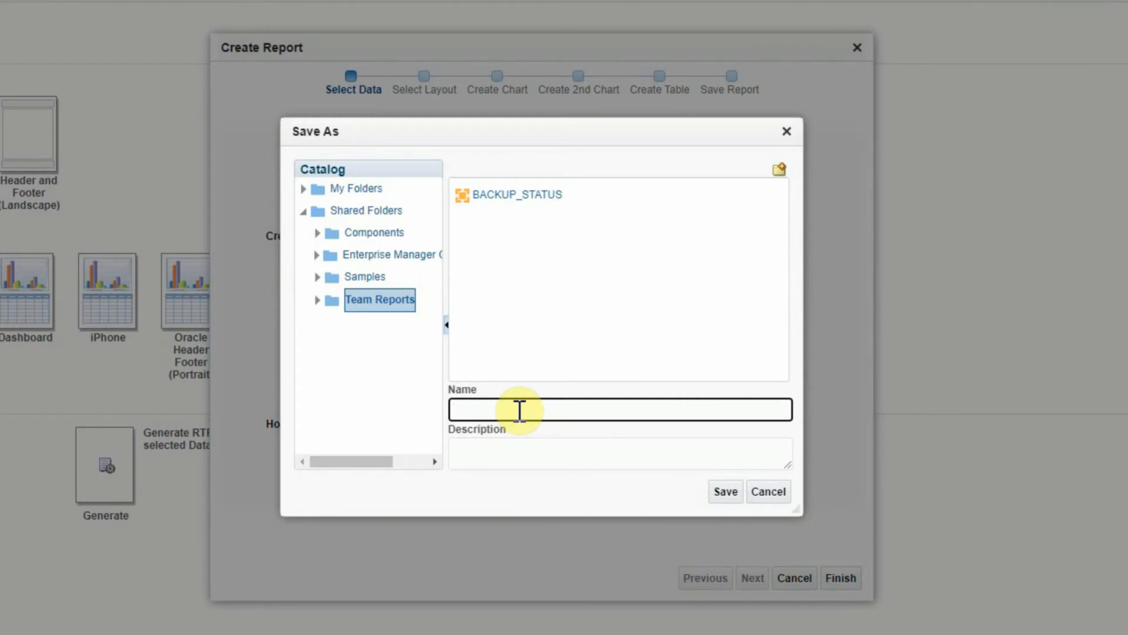
type("BACKUP_STATUS")
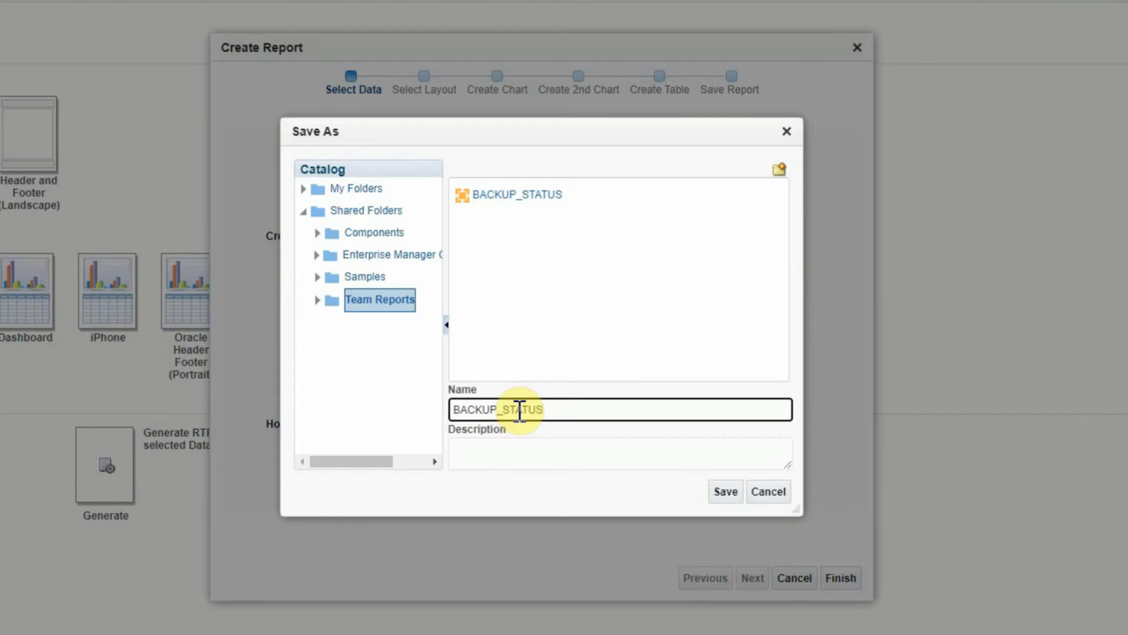
type("_R")
type("EPORT")
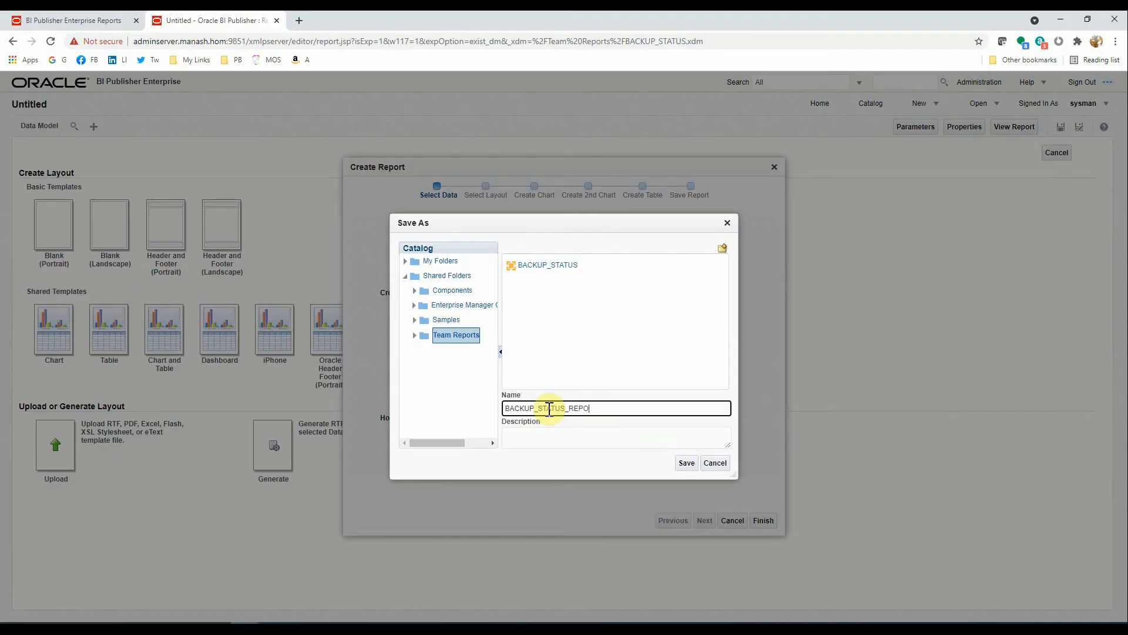
key("Return")
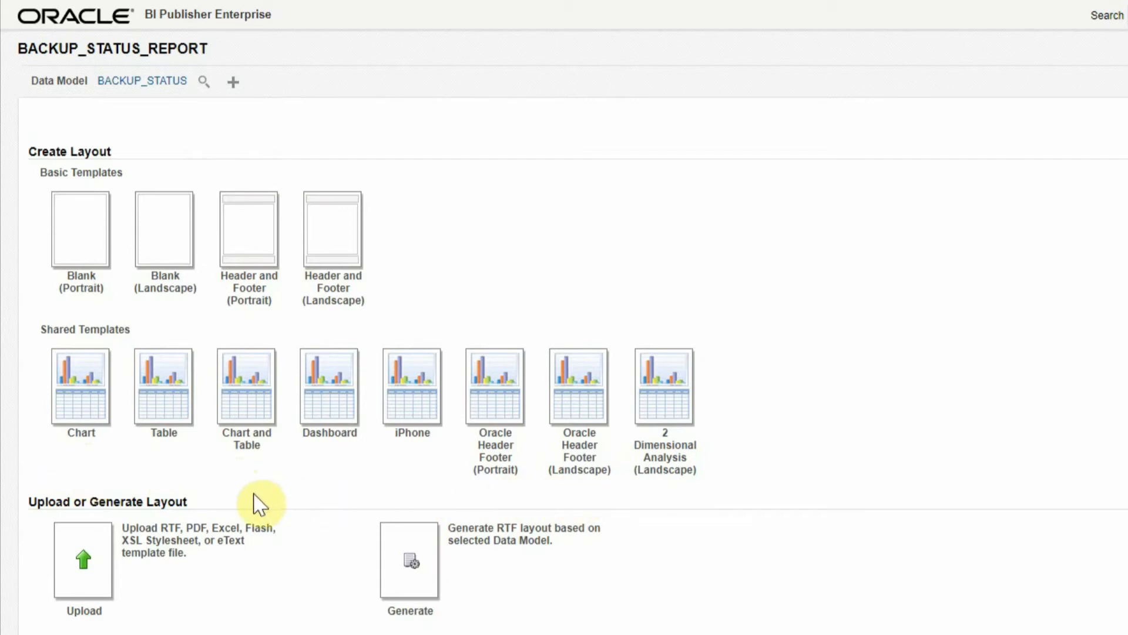
- Start a Table template layout with the report title 'Backup Status', centred
left_click(160, 406)
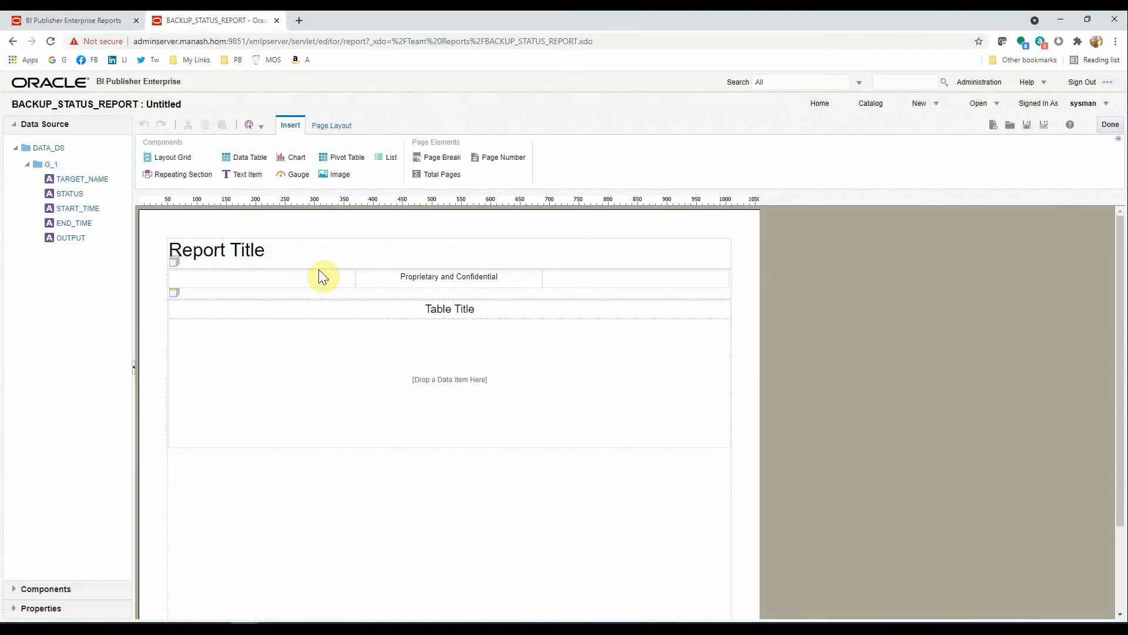
left_click(225, 253)
double_click(276, 252)
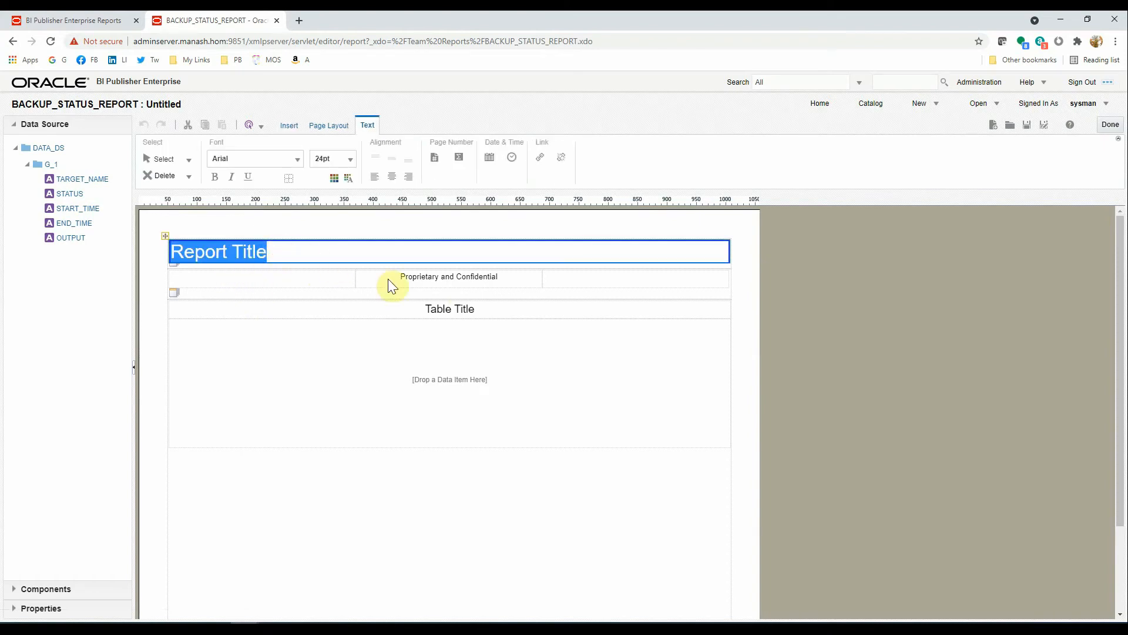
type("Backup S")
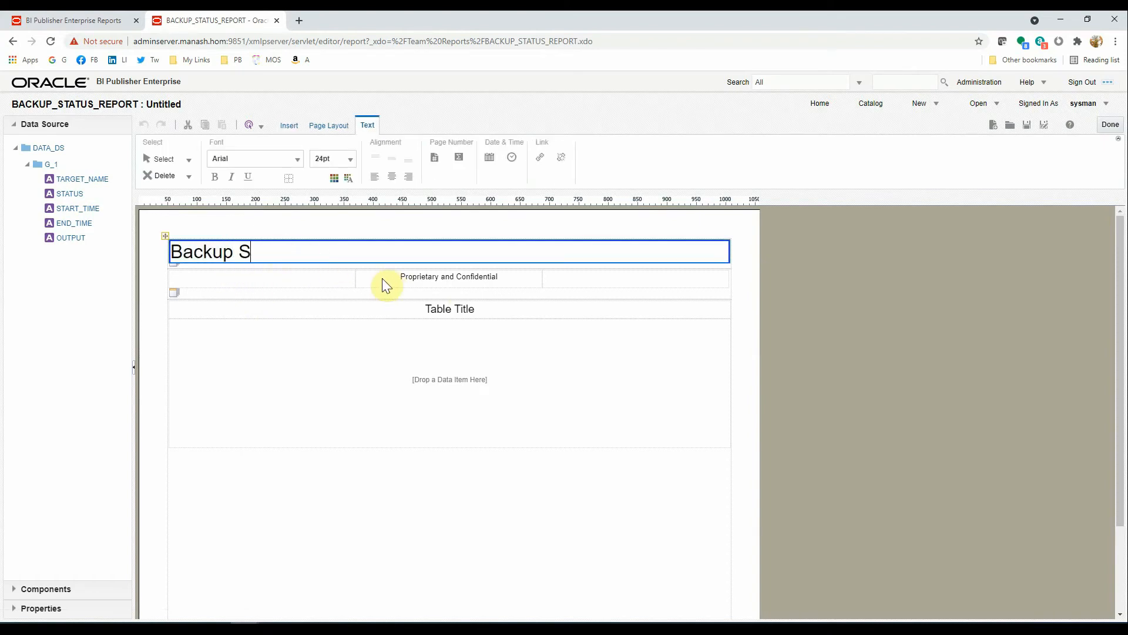
type("tatus")
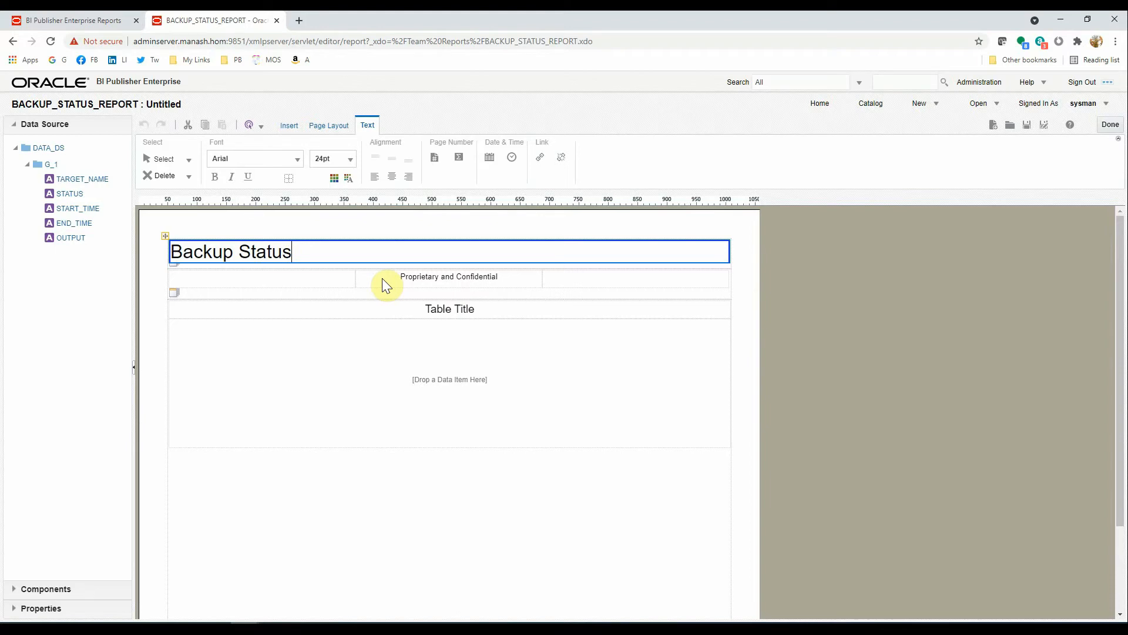
left_click(392, 179)
- Change the table title to 'Backup Data'
left_click(360, 391)
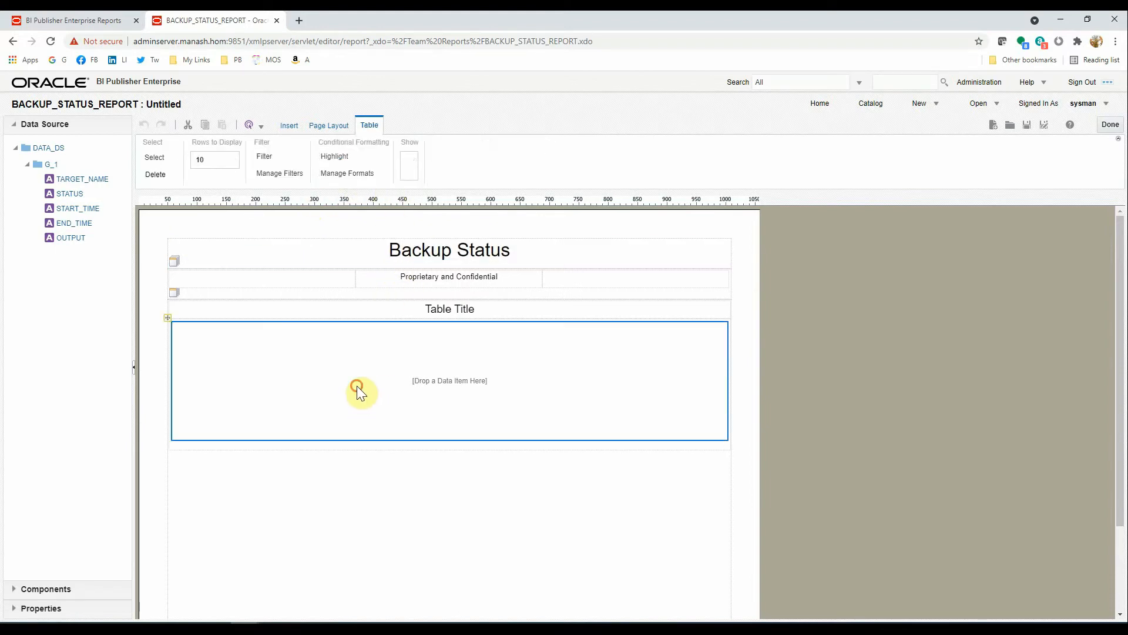
left_click(445, 309)
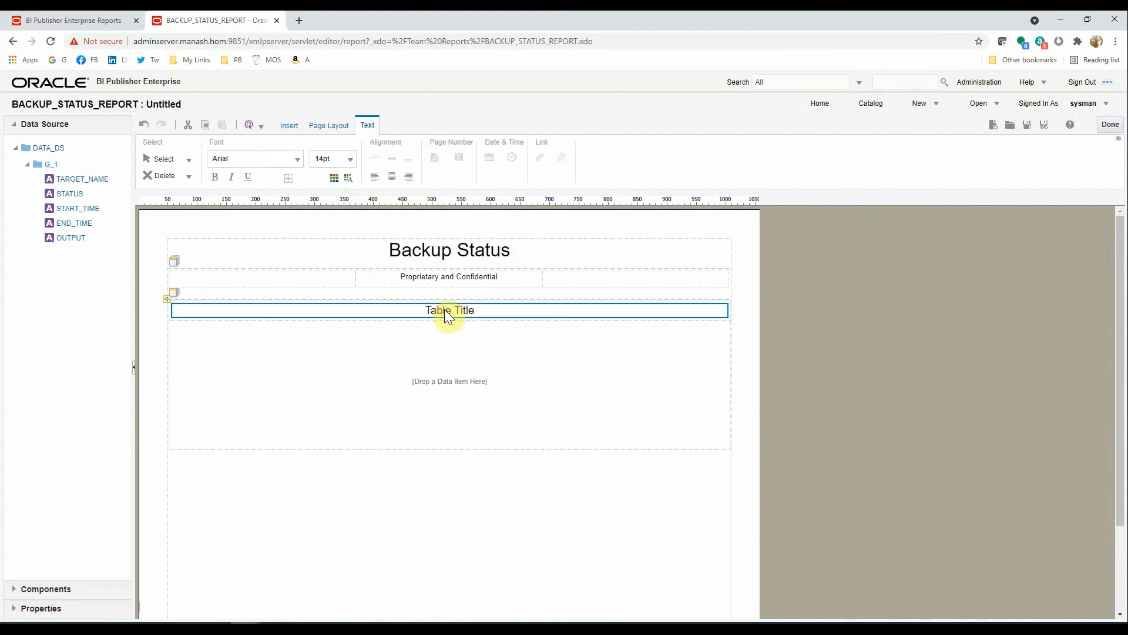
left_click(438, 356)
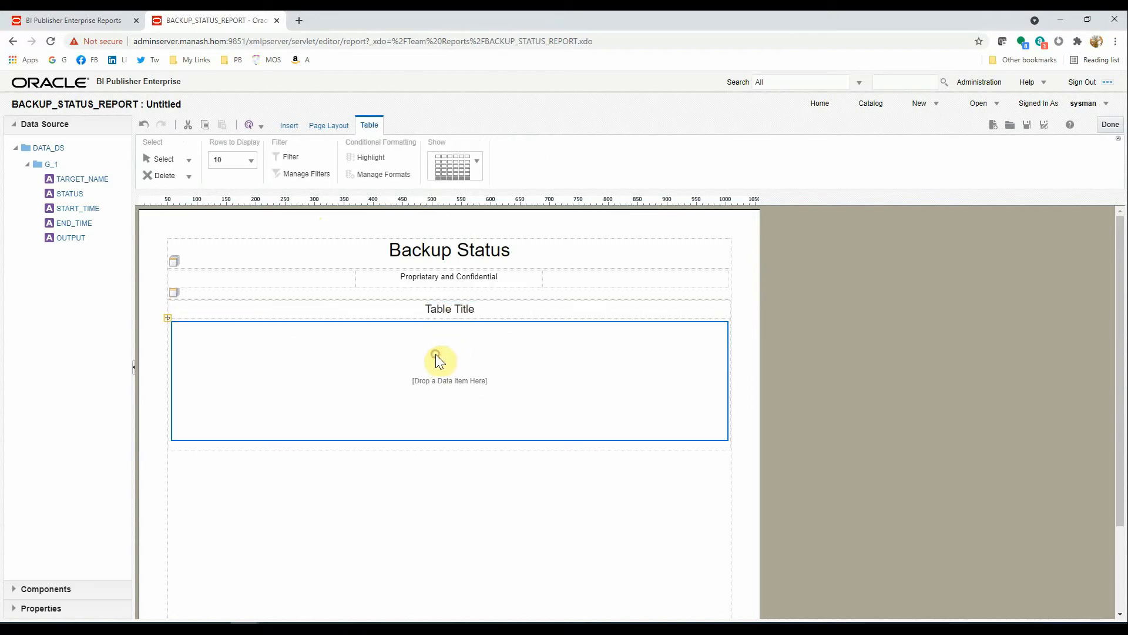
left_click(470, 313)
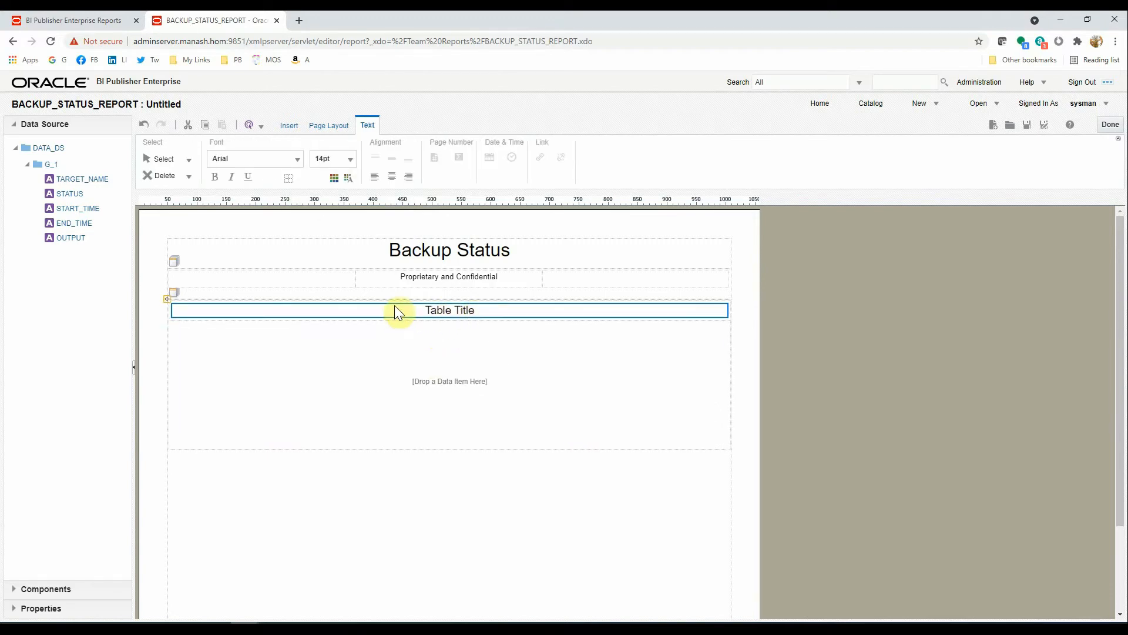
left_click(451, 310)
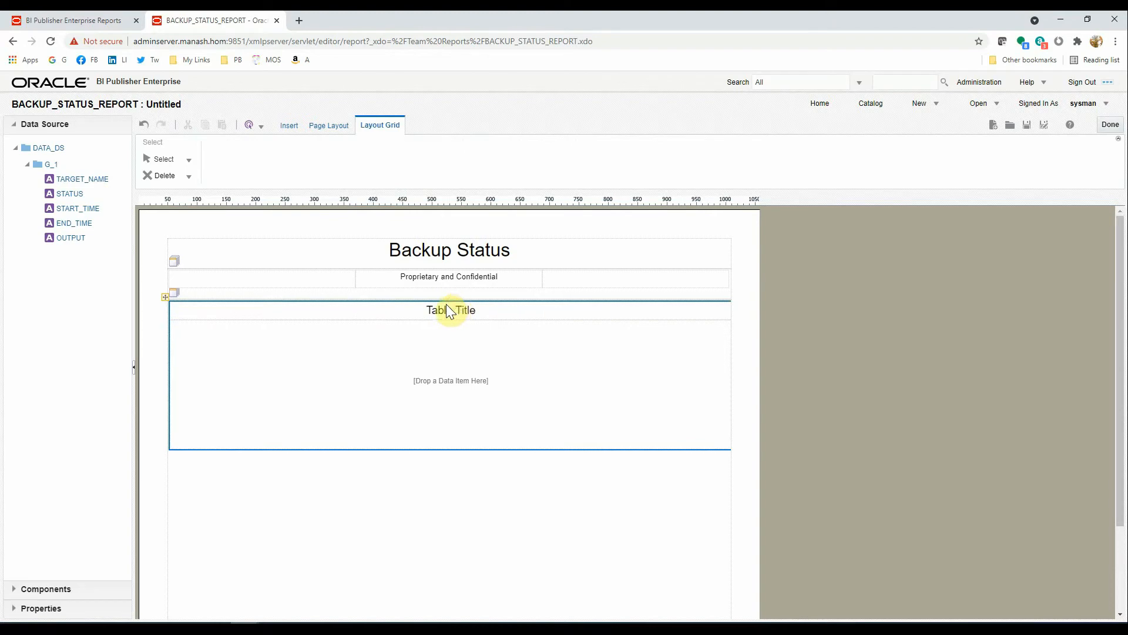
left_click(448, 312)
double_click(444, 312)
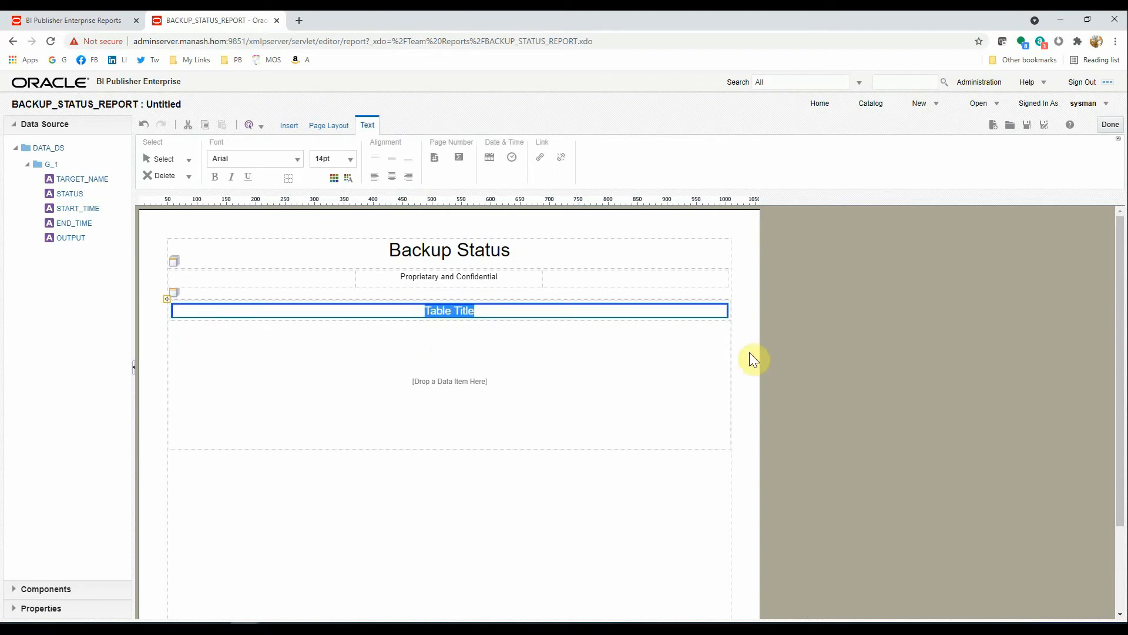
type("Backup Data")
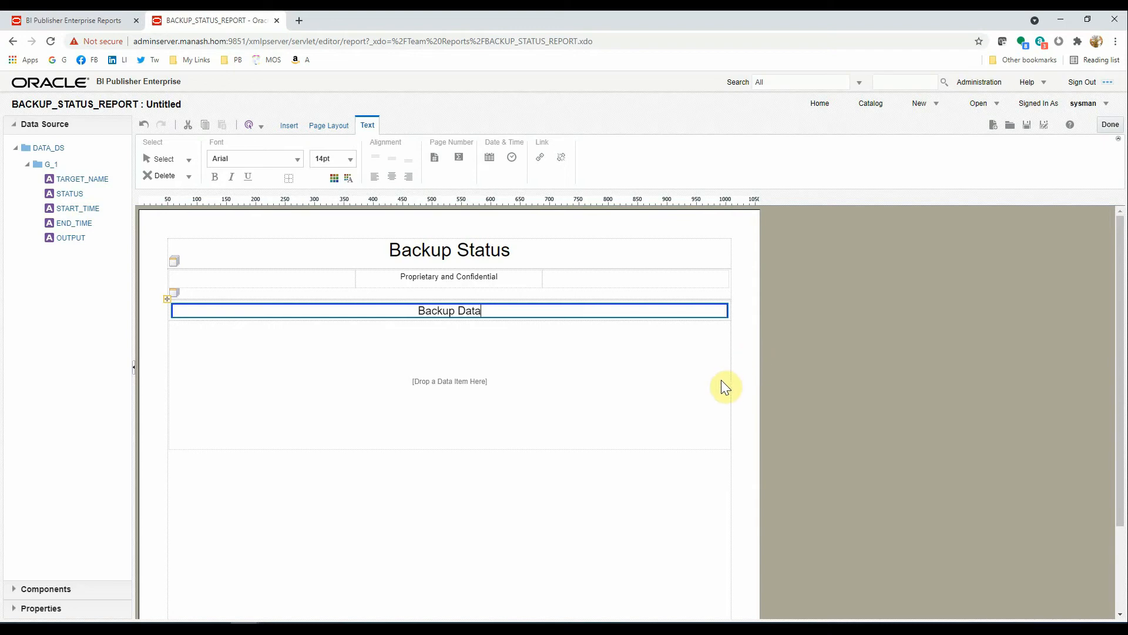
left_click(498, 380)
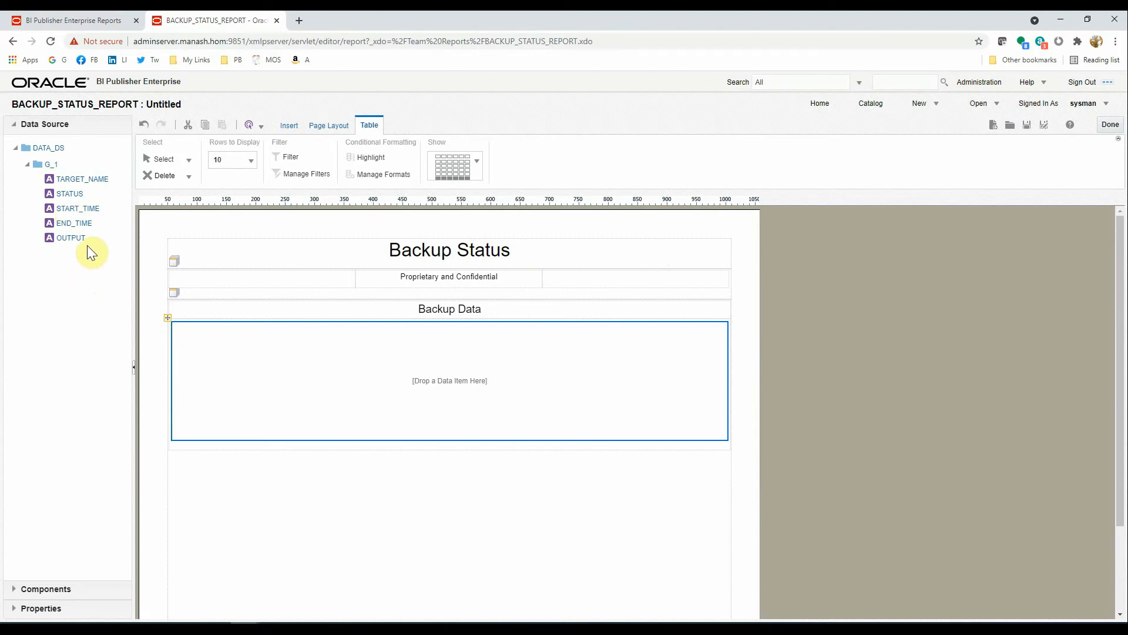
- Add TARGET_NAME, START_TIME, END_TIME and STATUS as columns of the Backup Data table
left_click_drag(84, 185, 219, 357)
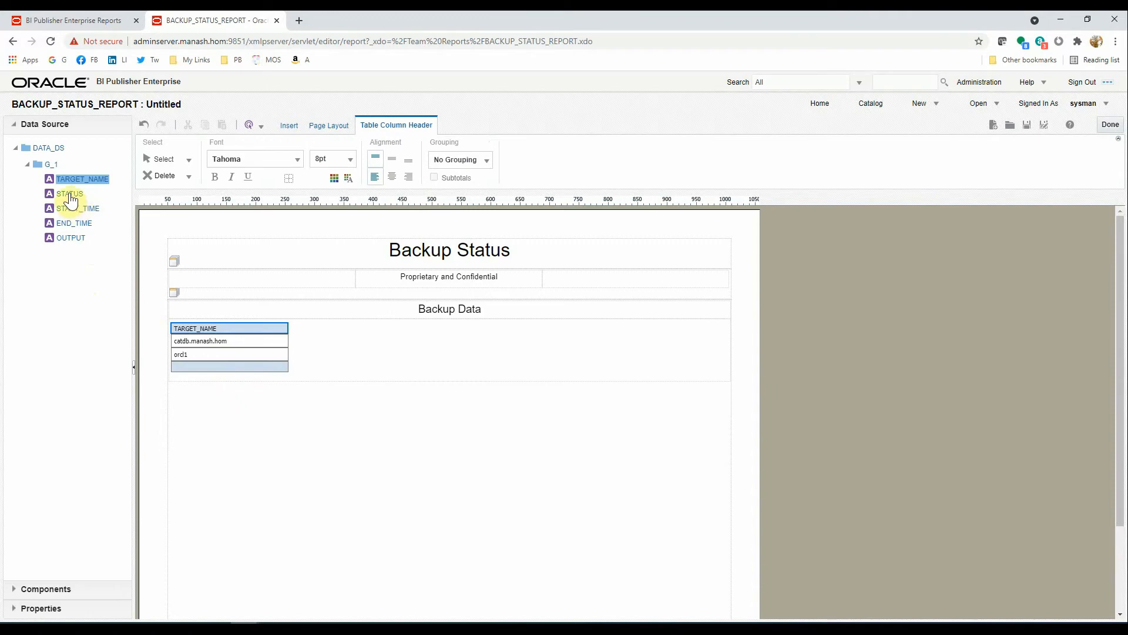
left_click_drag(75, 209, 448, 350)
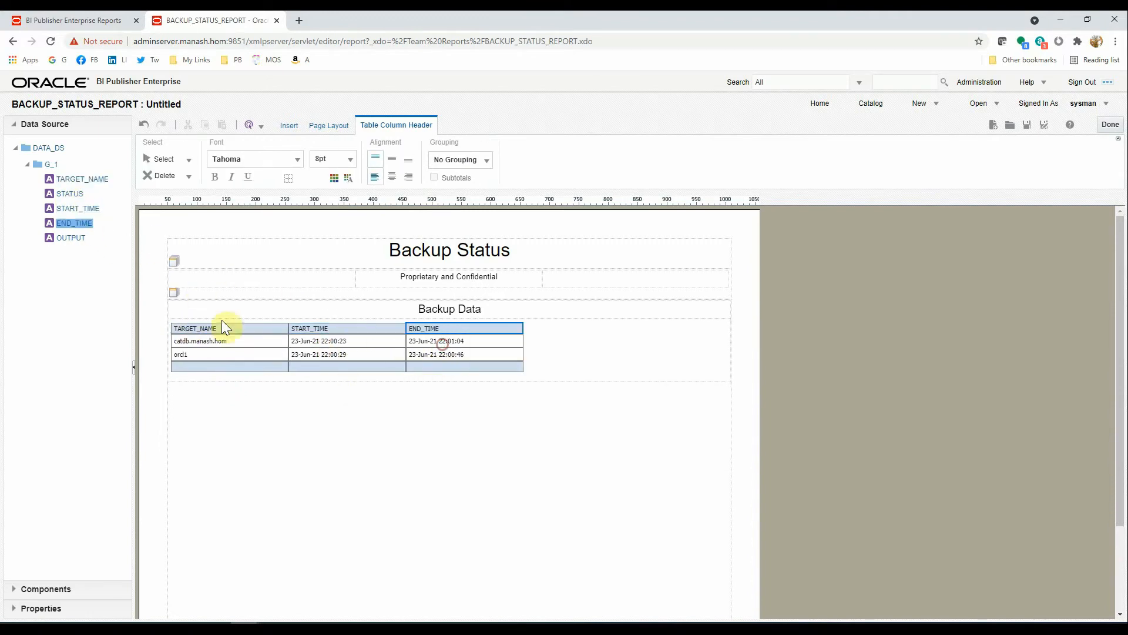
left_click_drag(75, 194, 550, 355)
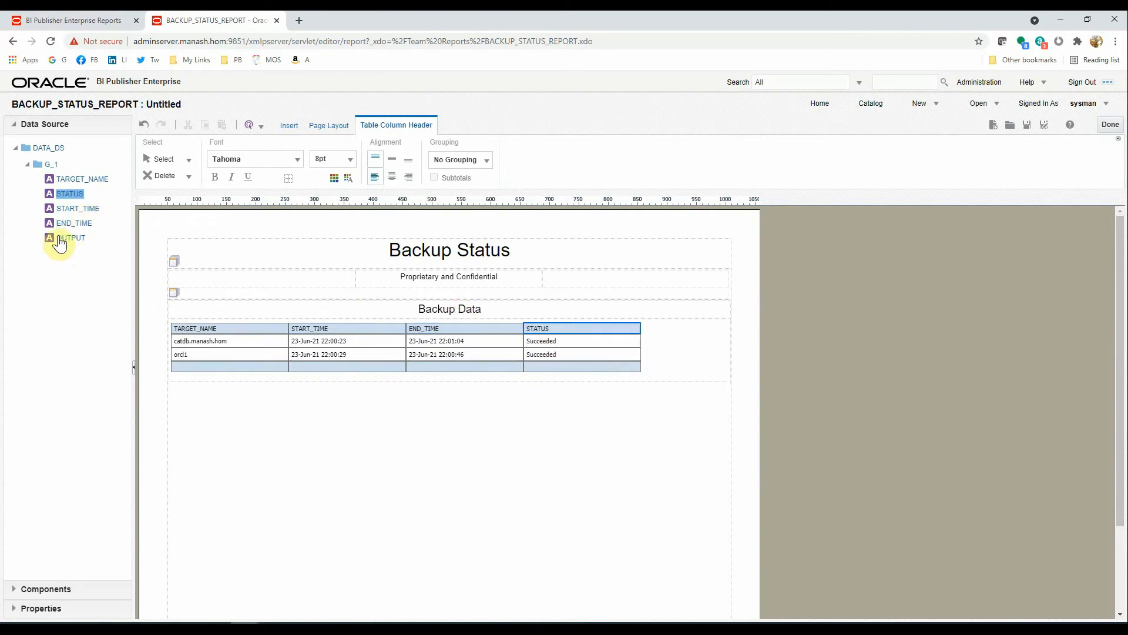
left_click(440, 452)
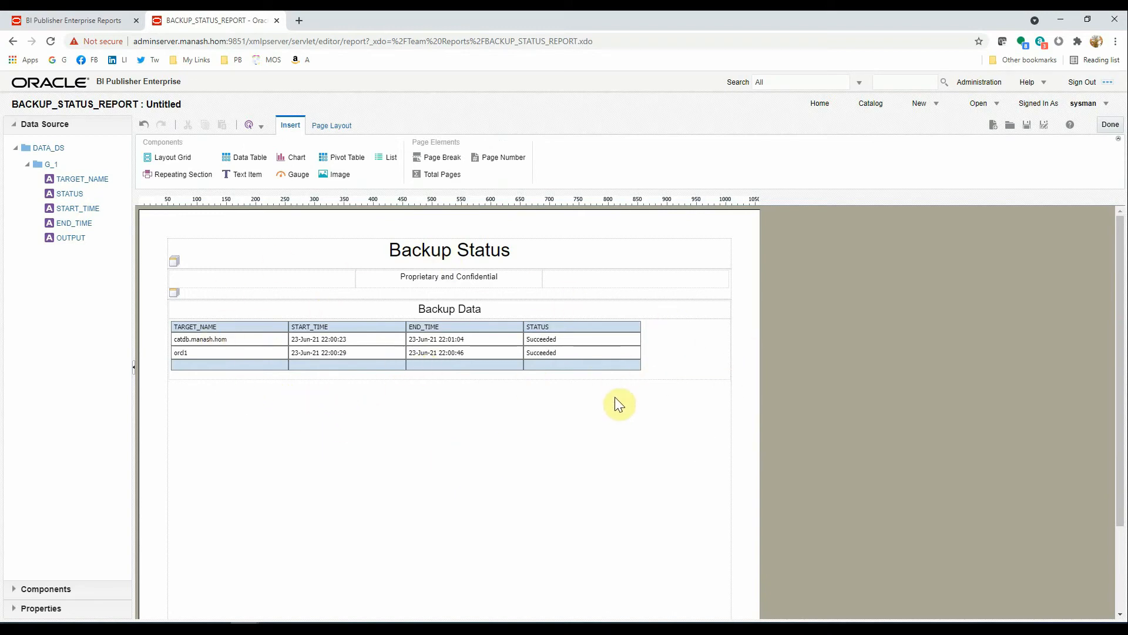
- Save the layout as Layout-1 and return to the BACKUP_STATUS_REPORT page
left_click(1027, 125)
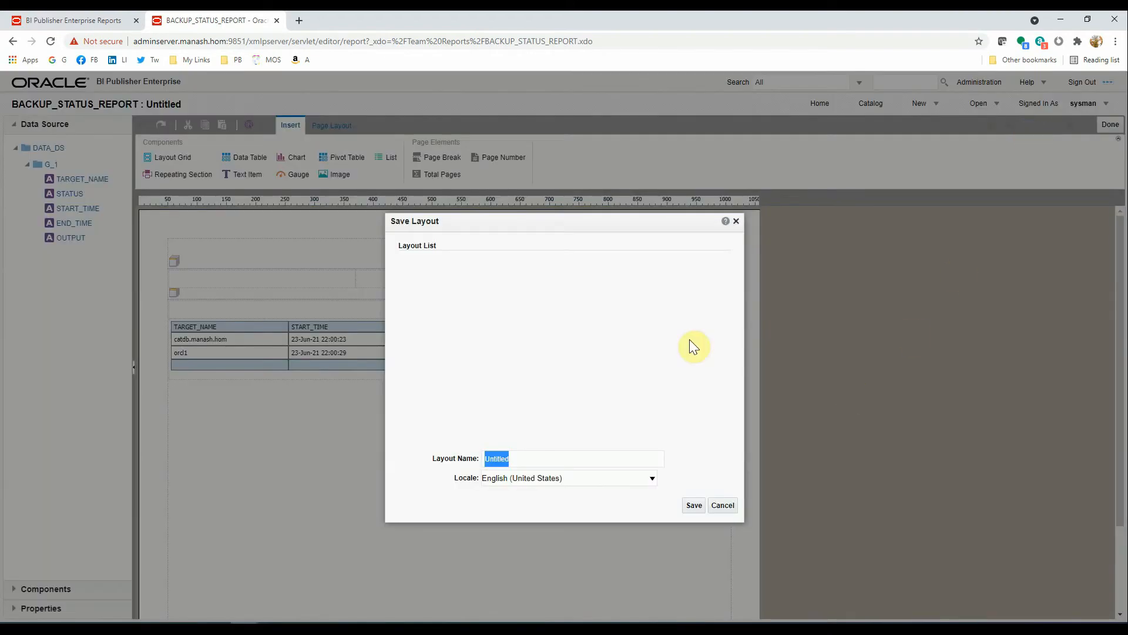
left_click(529, 460)
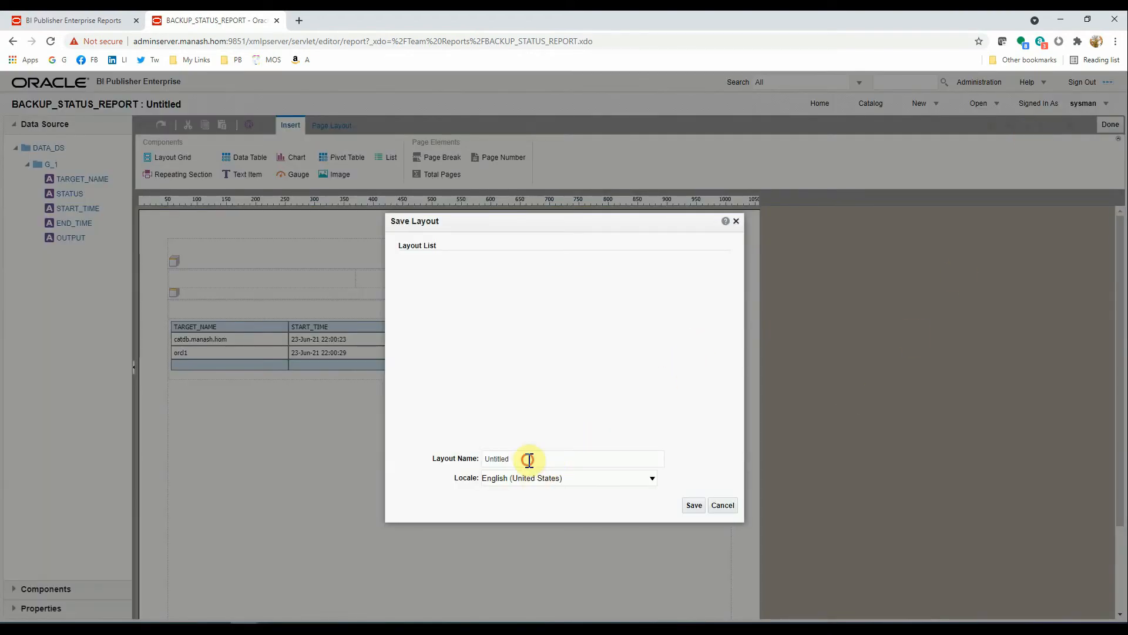
left_click_drag(529, 460, 389, 445)
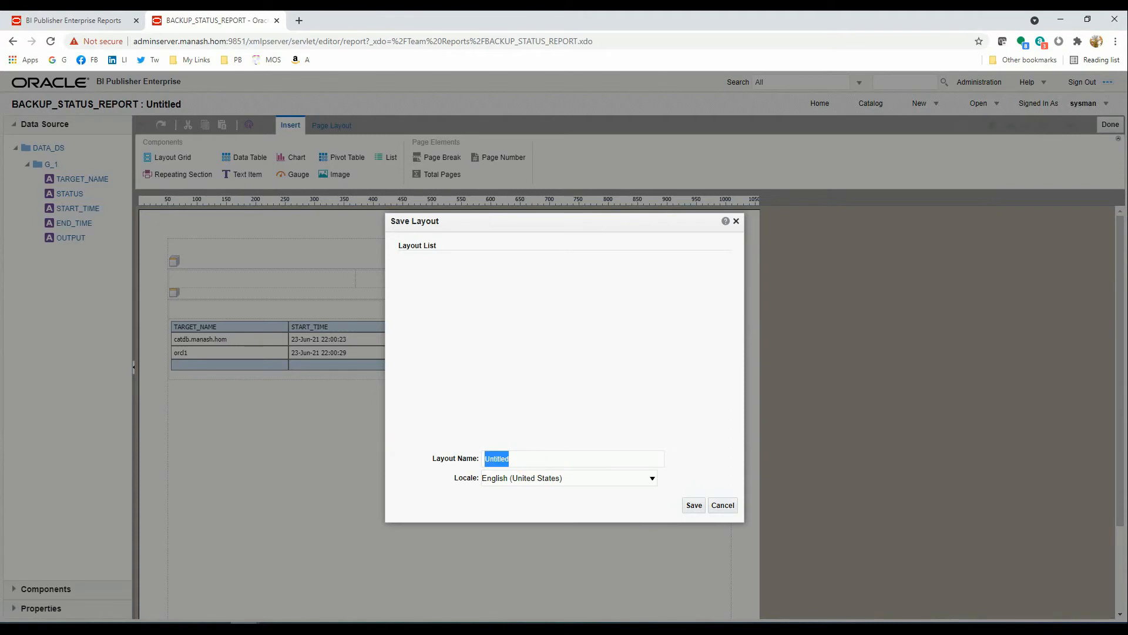
type("Layout-1")
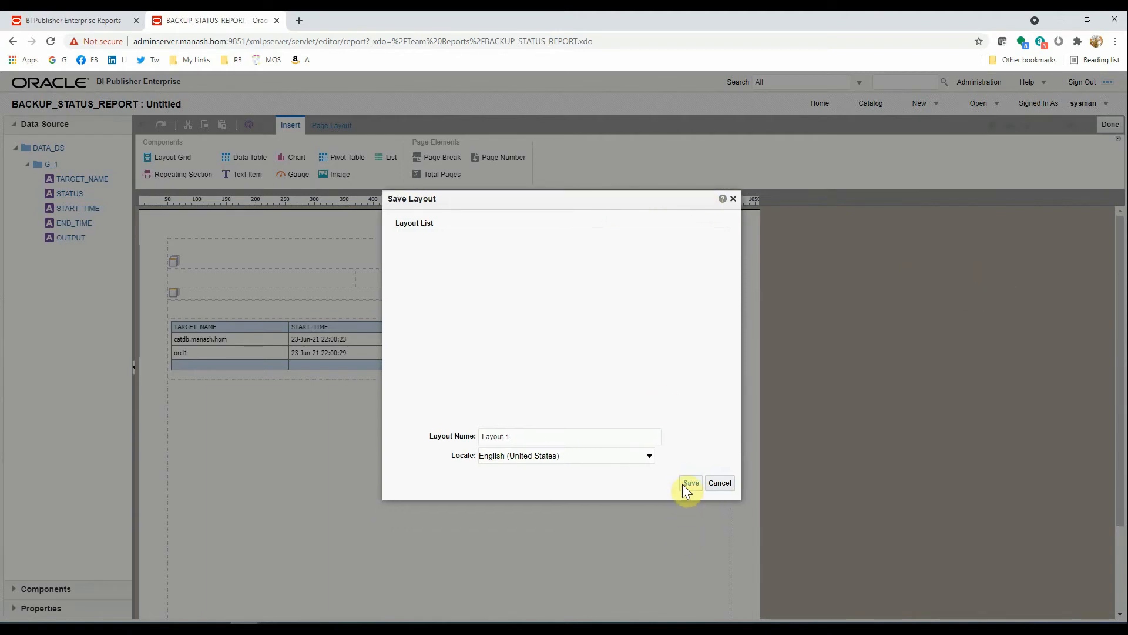
left_click(685, 483)
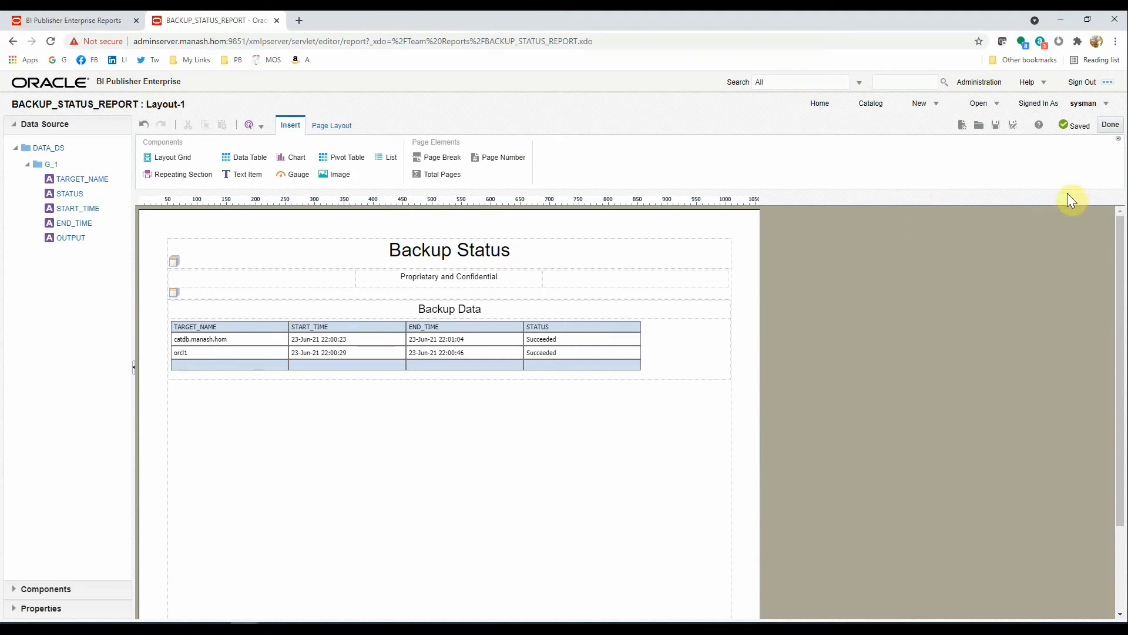
left_click(1110, 128)
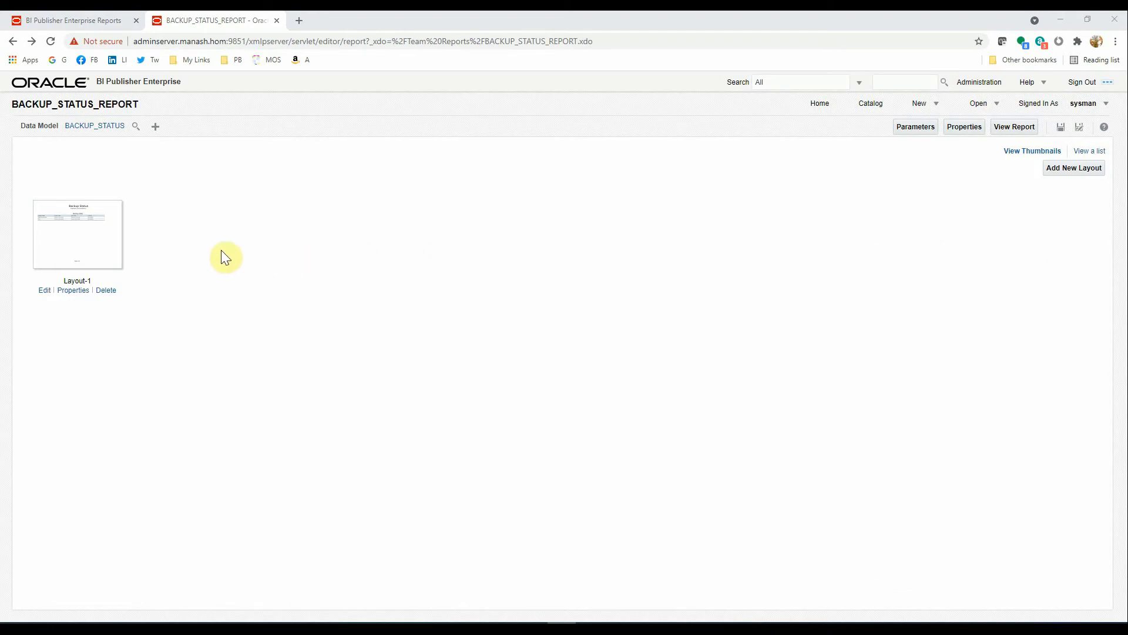
- Go to the catalog and bring up the list of new items to create
left_click(871, 109)
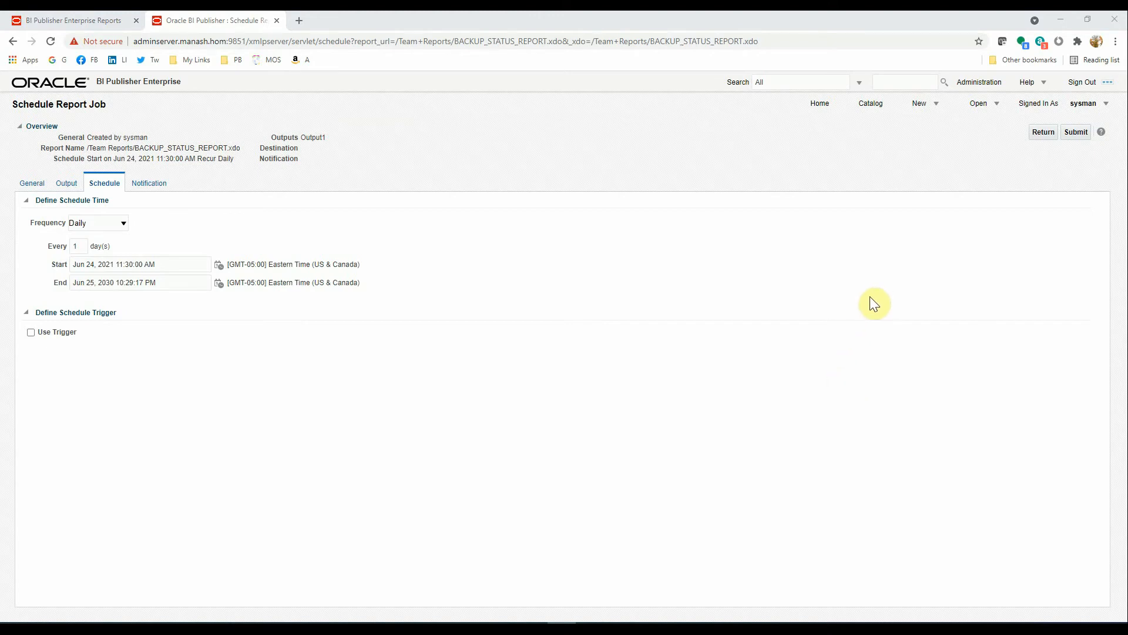
left_click(937, 108)
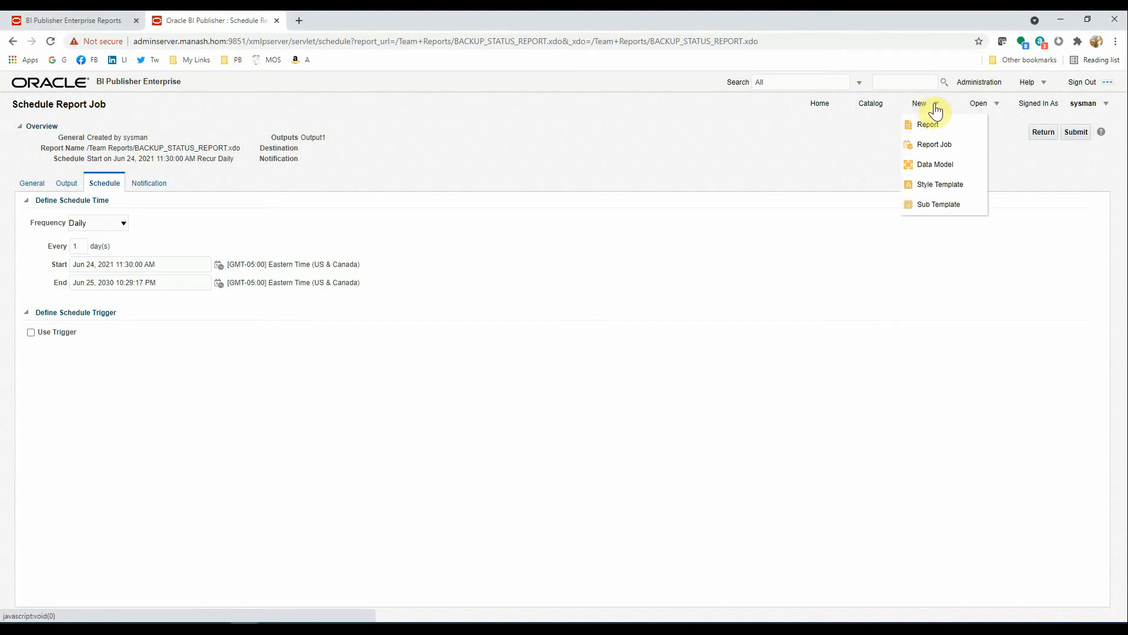
- Start a new data model with a SQL Query data set named RESTORE_VALIDATION on CATDB
left_click(935, 165)
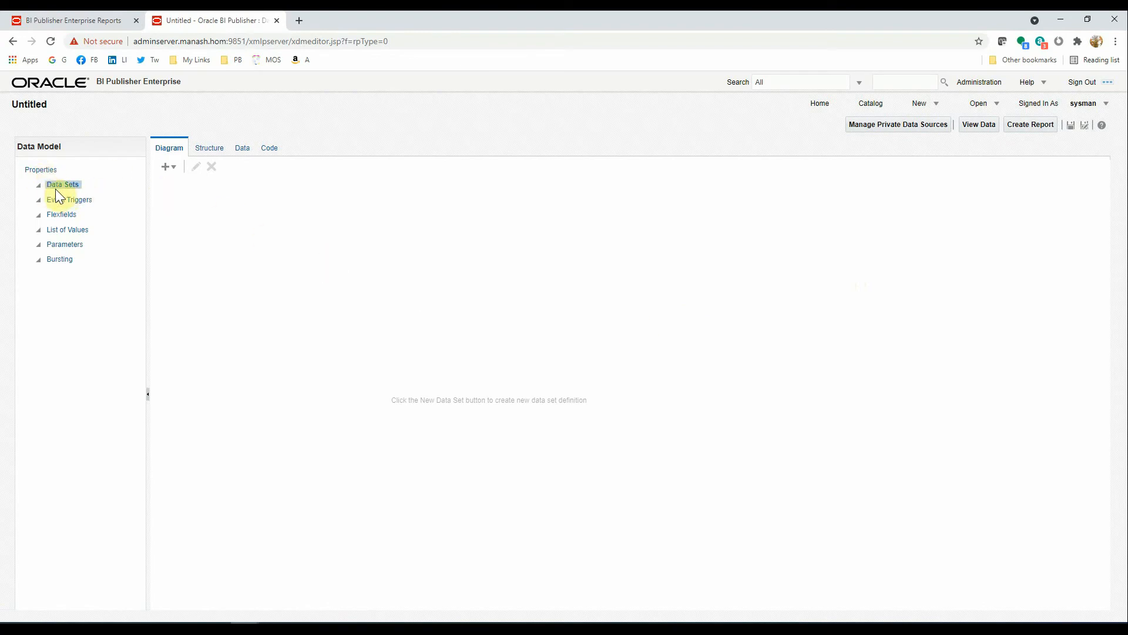
left_click(174, 169)
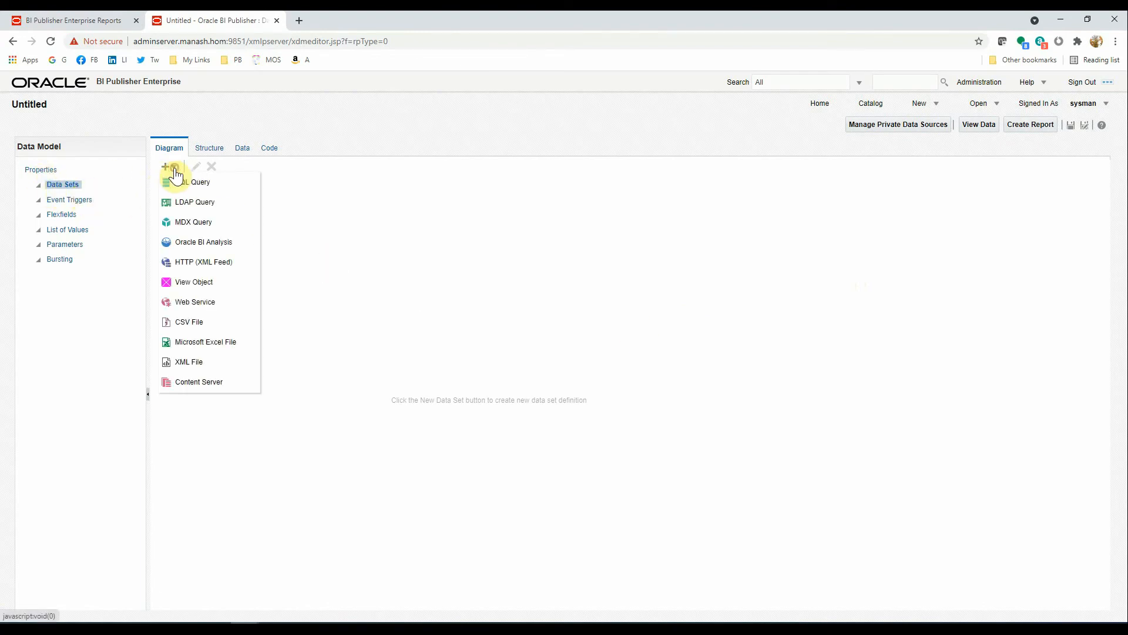
left_click(184, 182)
left_click(517, 252)
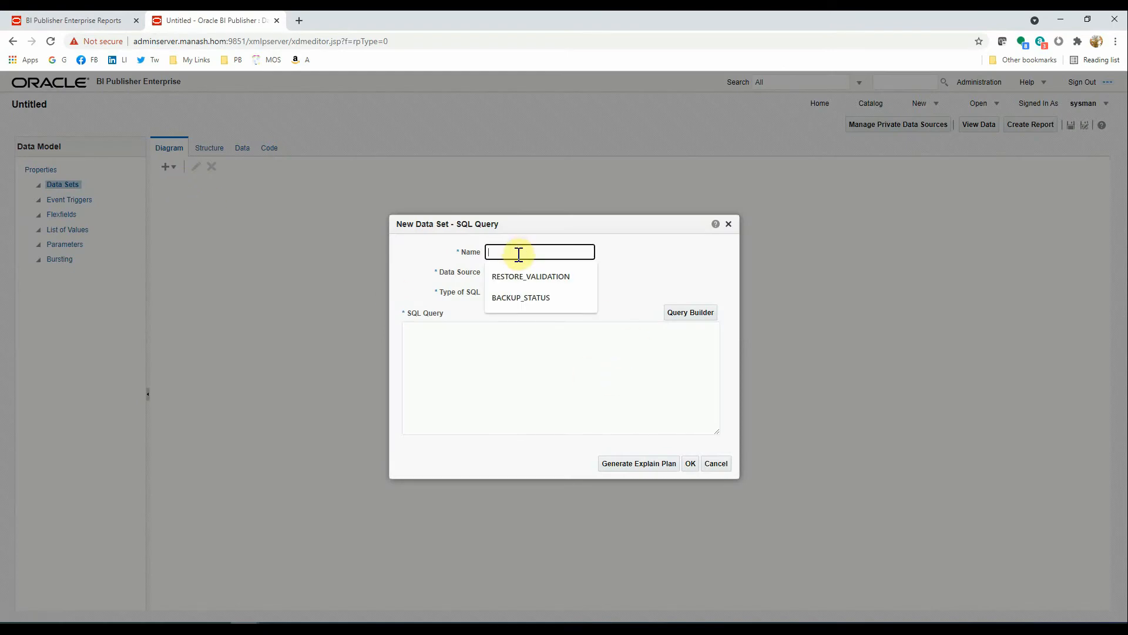
left_click(517, 277)
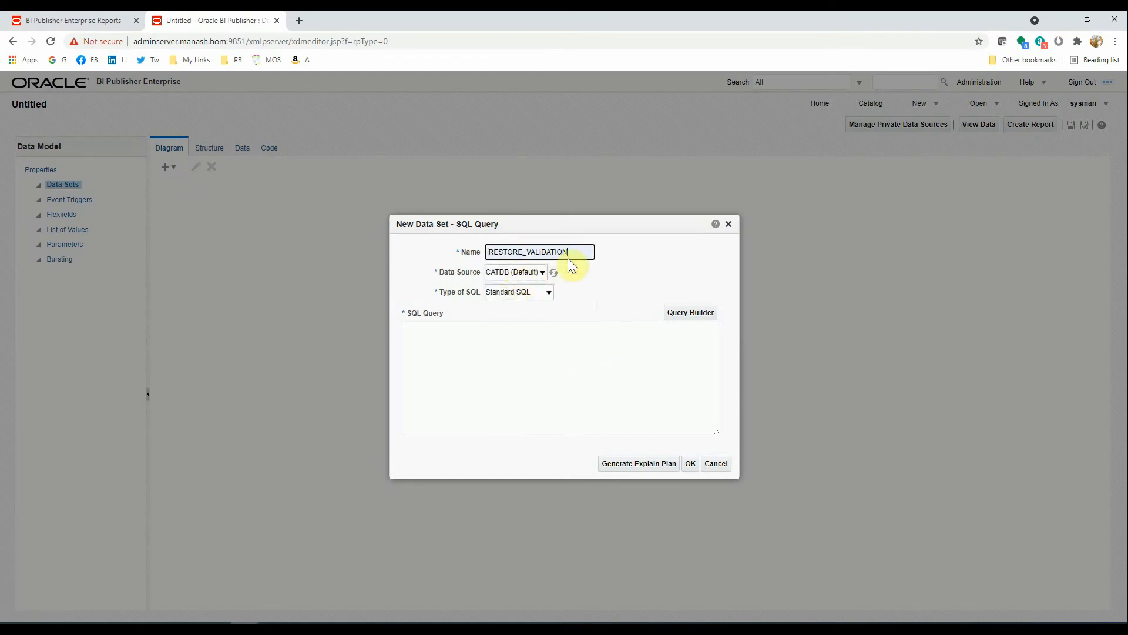
left_click(491, 342)
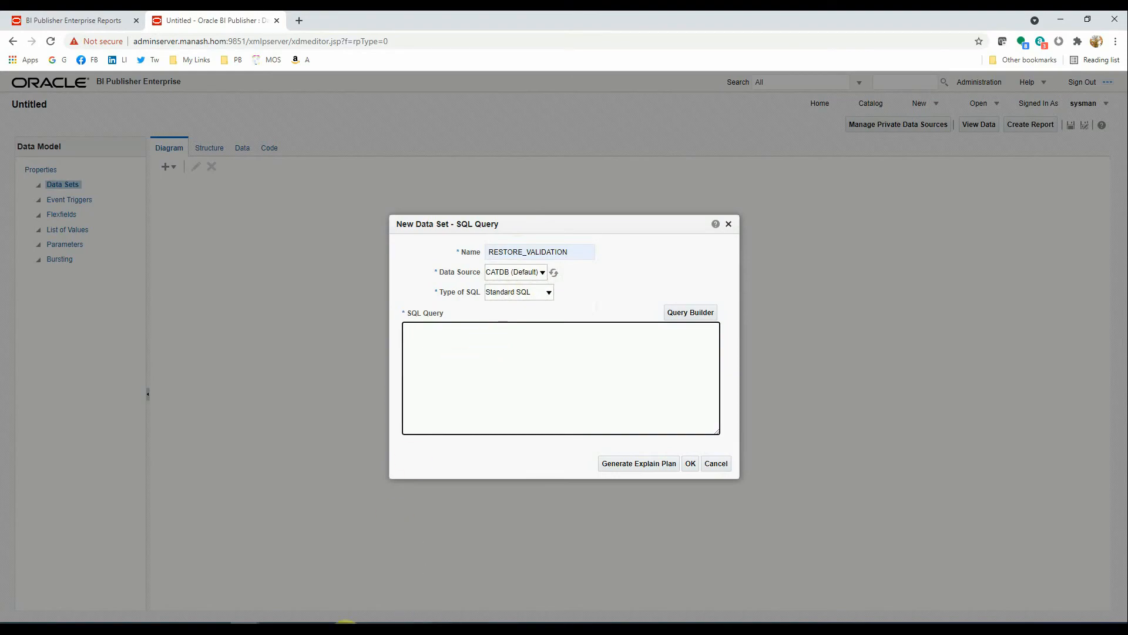
left_click(346, 622)
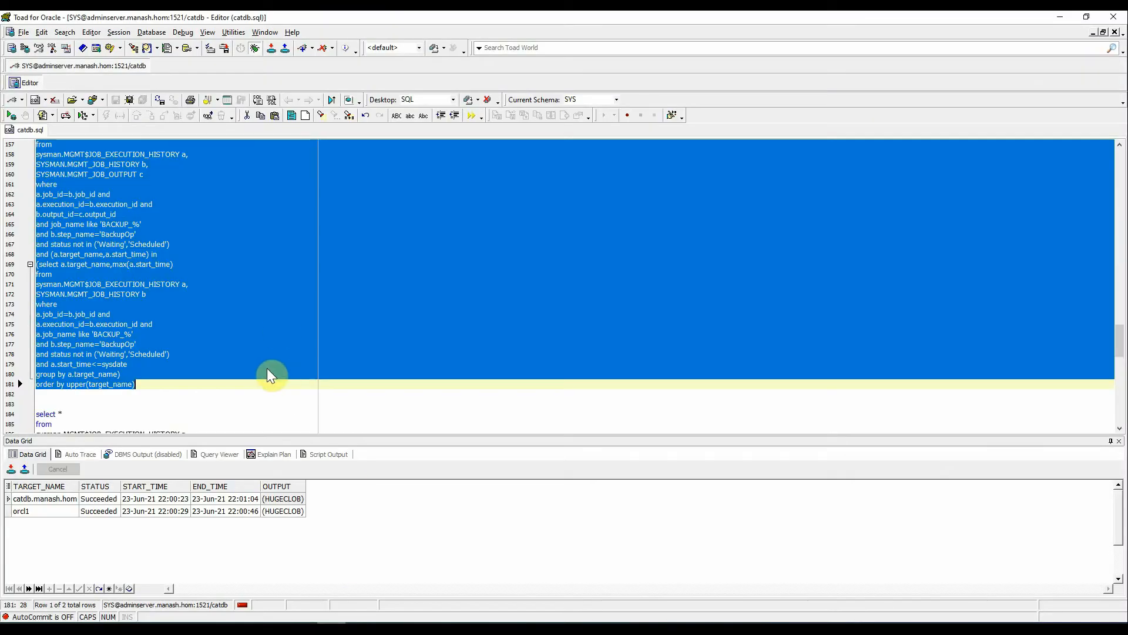
- Rerun the RESTORE PREVIEW REPORT query in Toad and select its full text
scroll(267, 367, "up", 7)
scroll(267, 369, "up", 5)
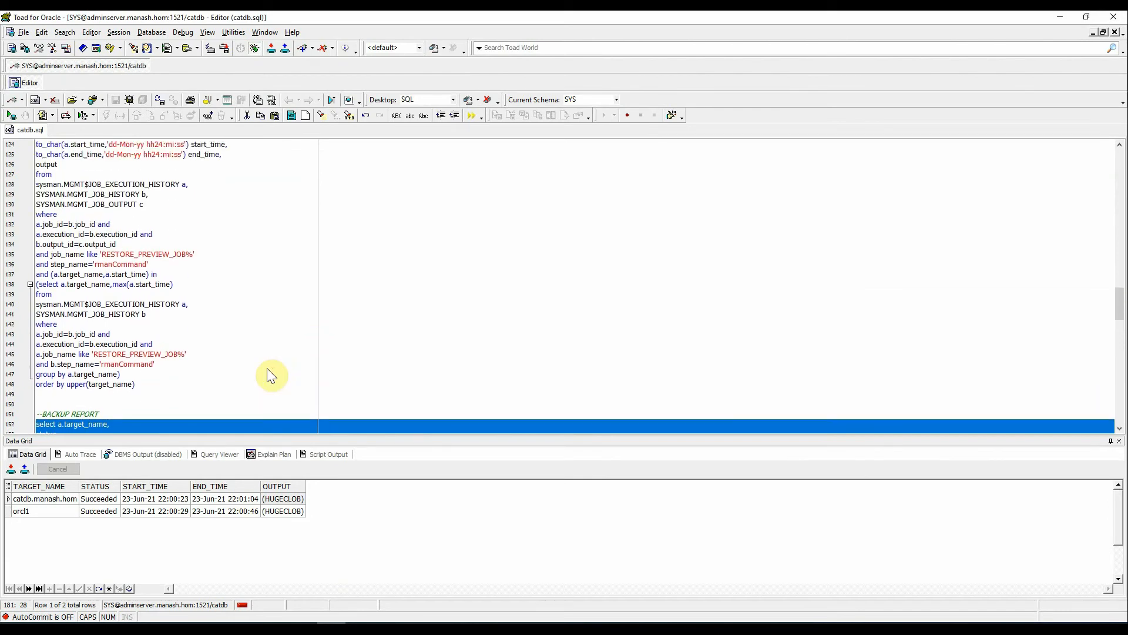
left_click(475, 422)
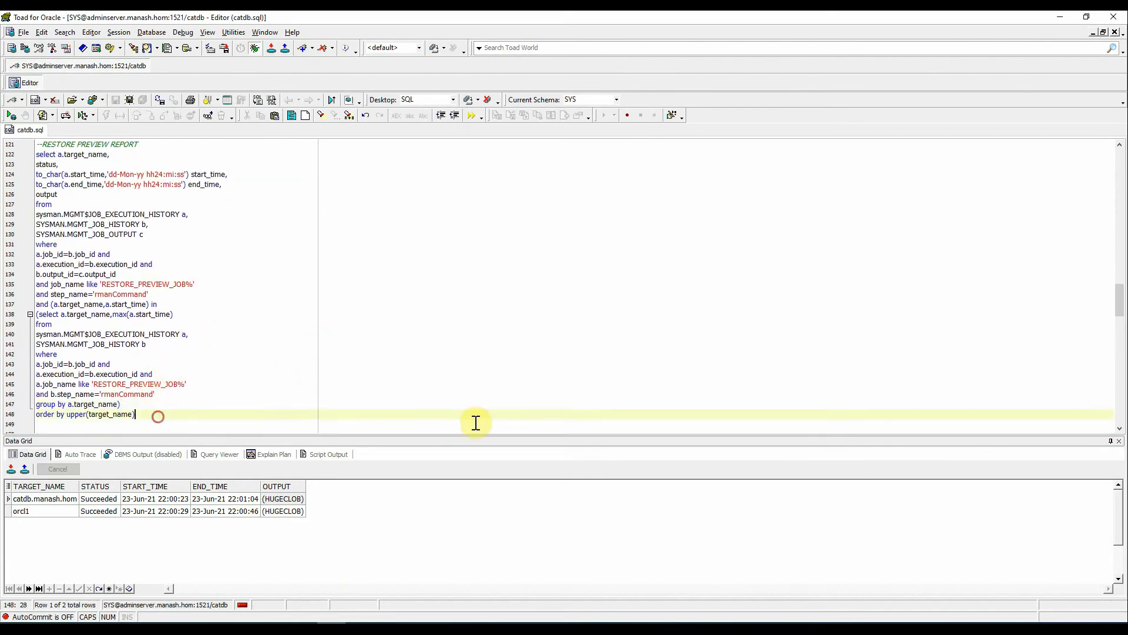
key("F9")
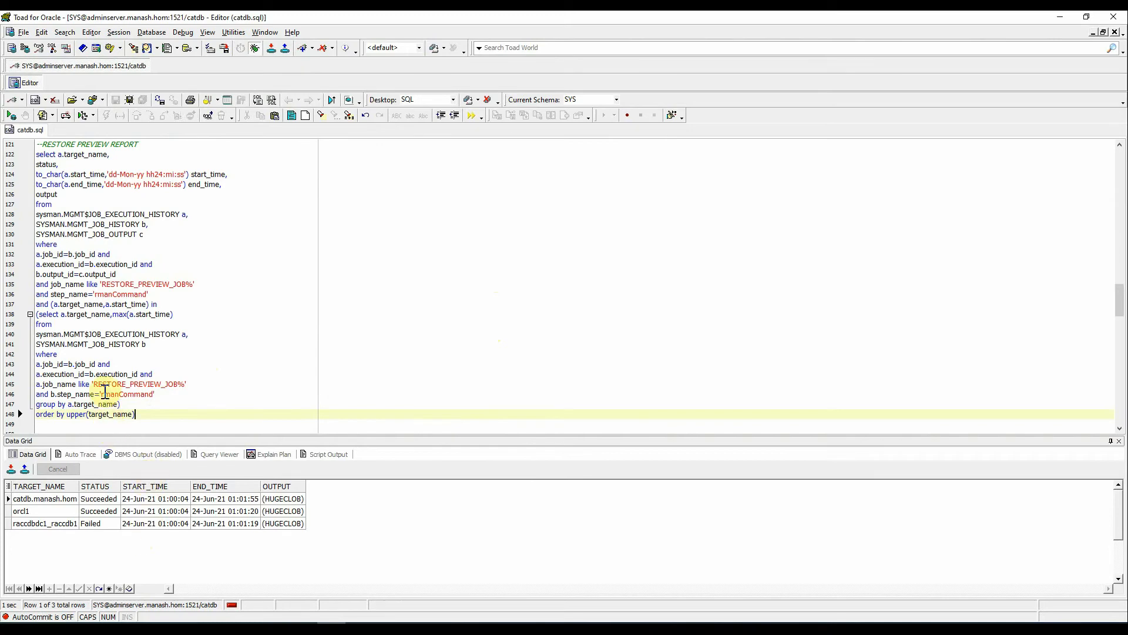
left_click_drag(37, 154, 142, 418)
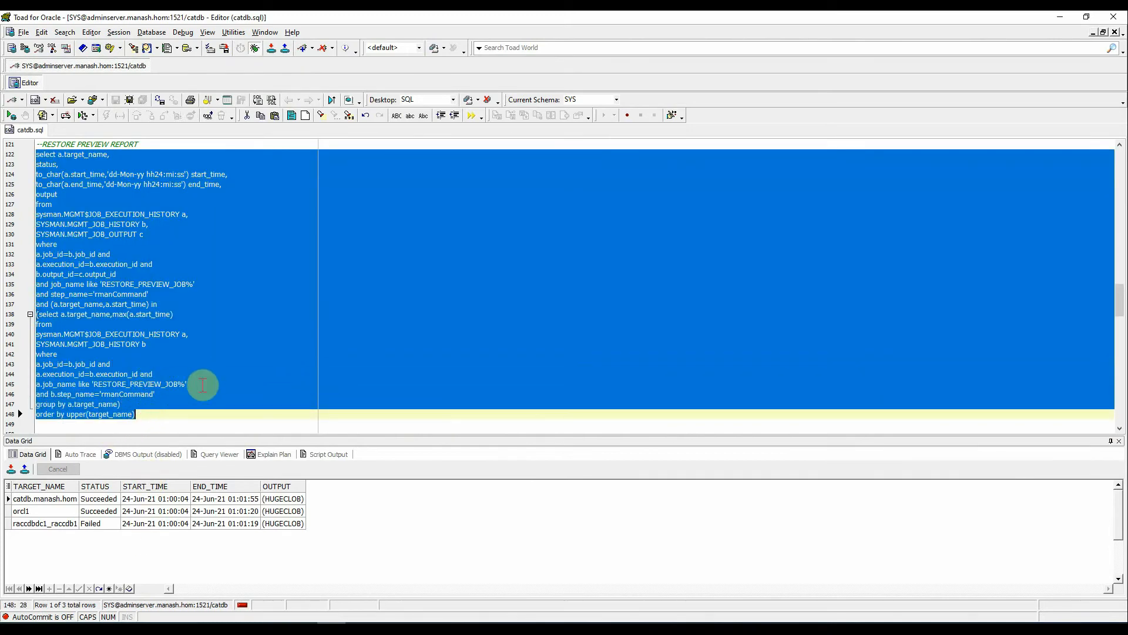
- Paste the restore preview query to create RESTORE_VALIDATION and review its G_1 field structure
left_click(1056, 15)
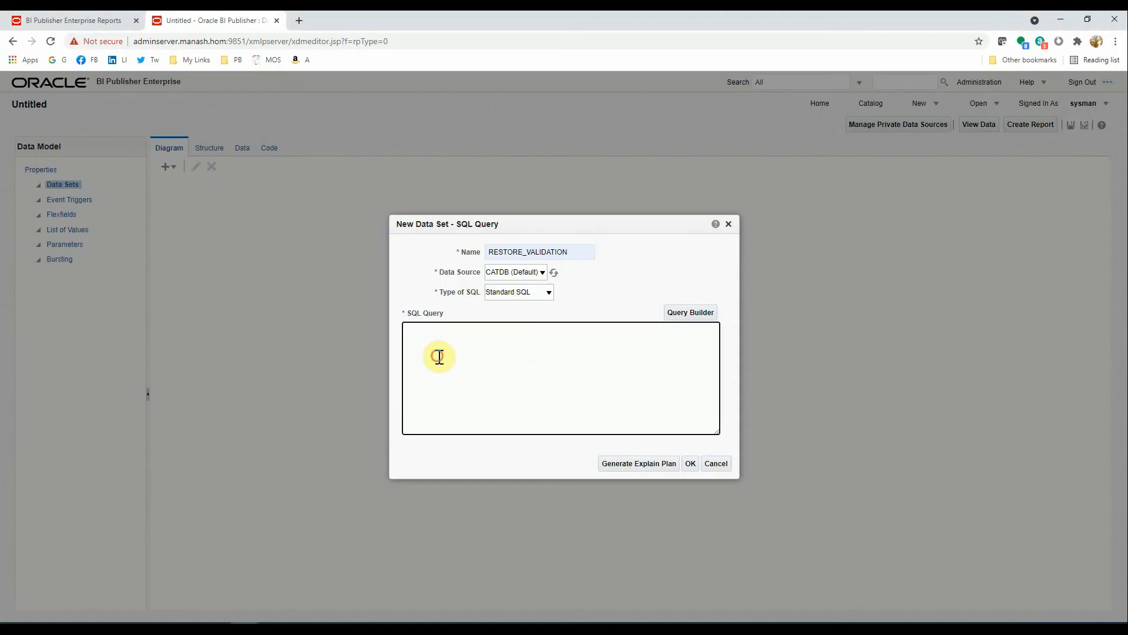
key("ctrl+v")
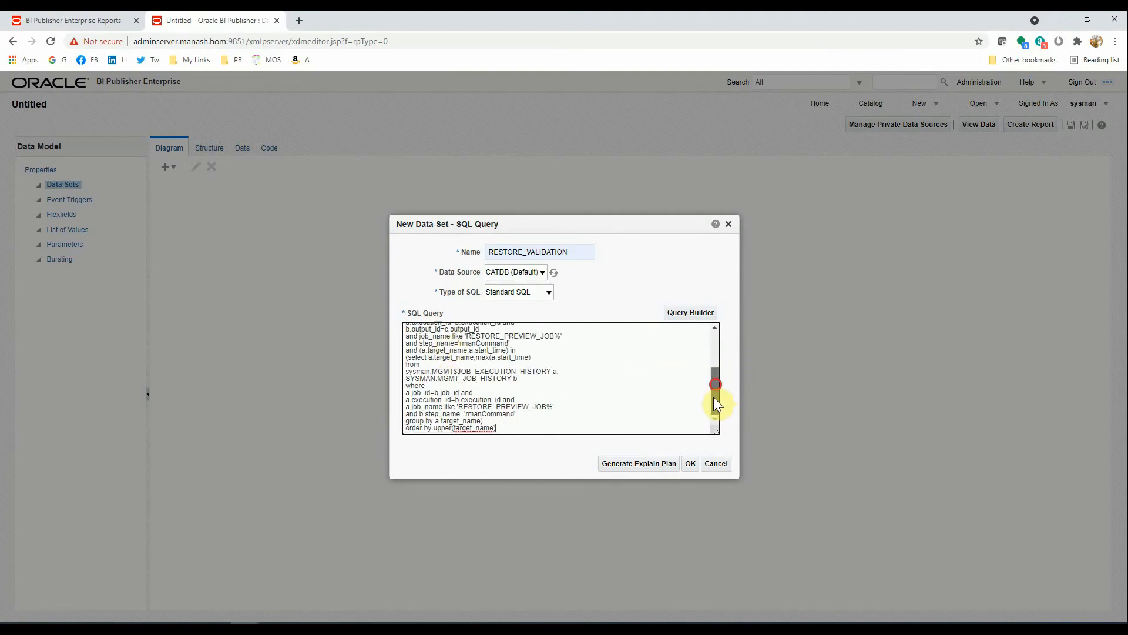
left_click_drag(714, 397, 721, 323)
left_click(690, 464)
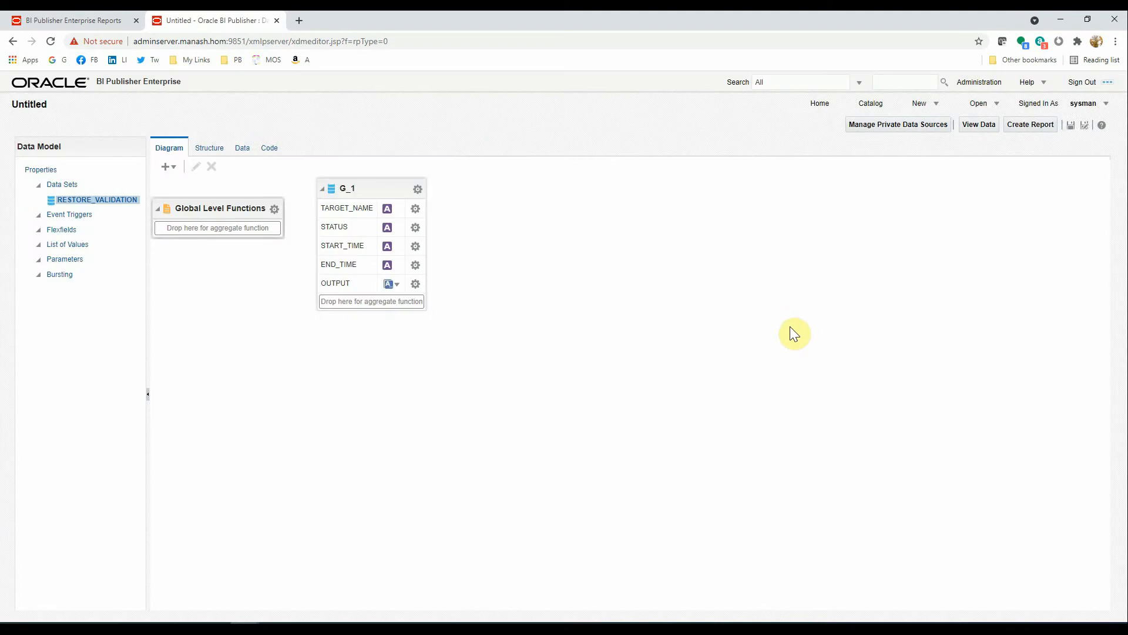
left_click_drag(366, 187, 352, 203)
left_click(352, 203)
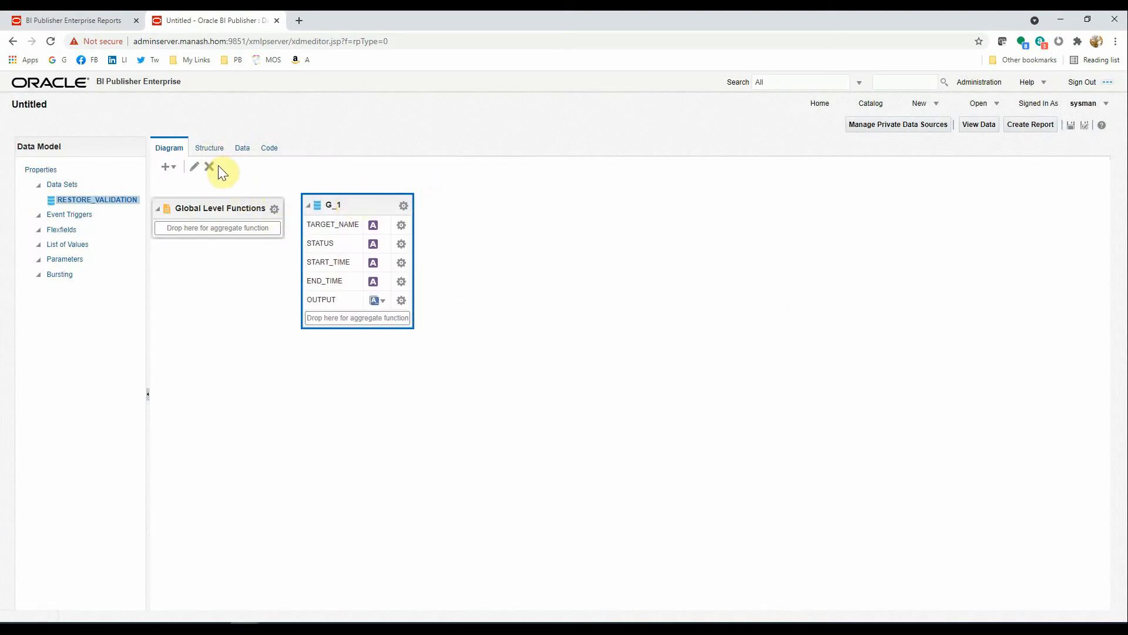
left_click(206, 151)
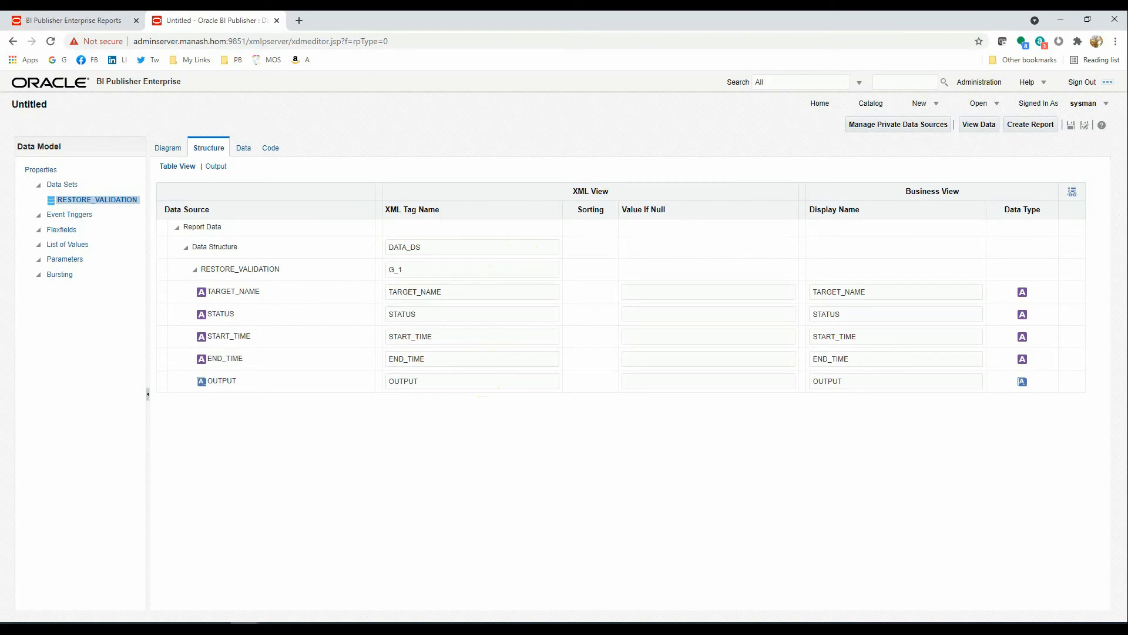
- Run the data preview, show the fetched rows in Table View, and save them as sample data
left_click(561, 627)
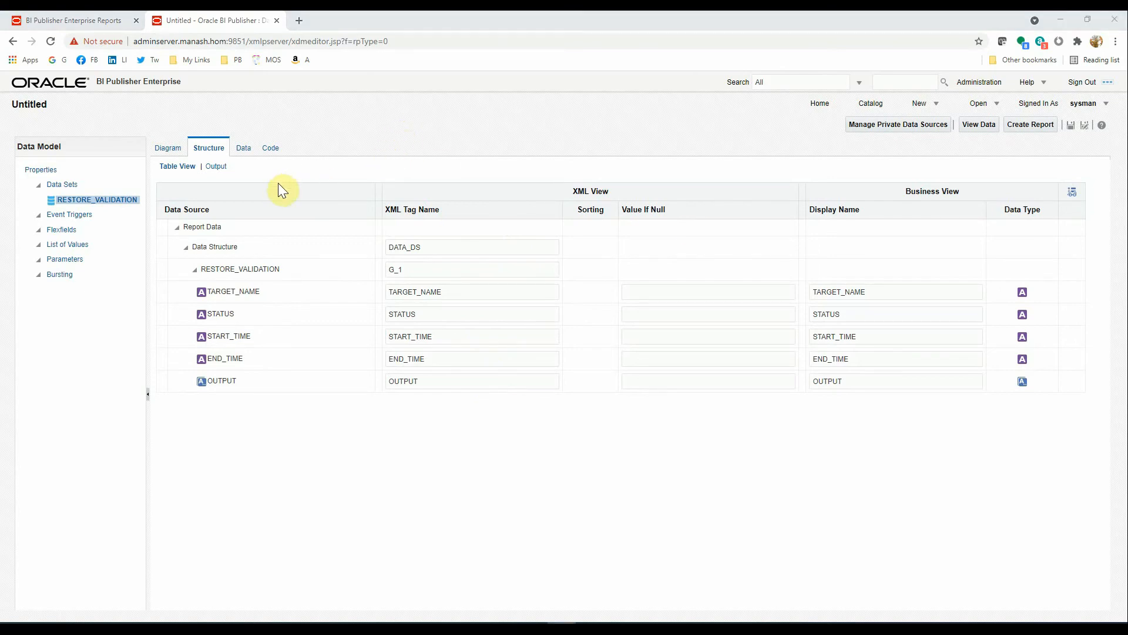
left_click(242, 147)
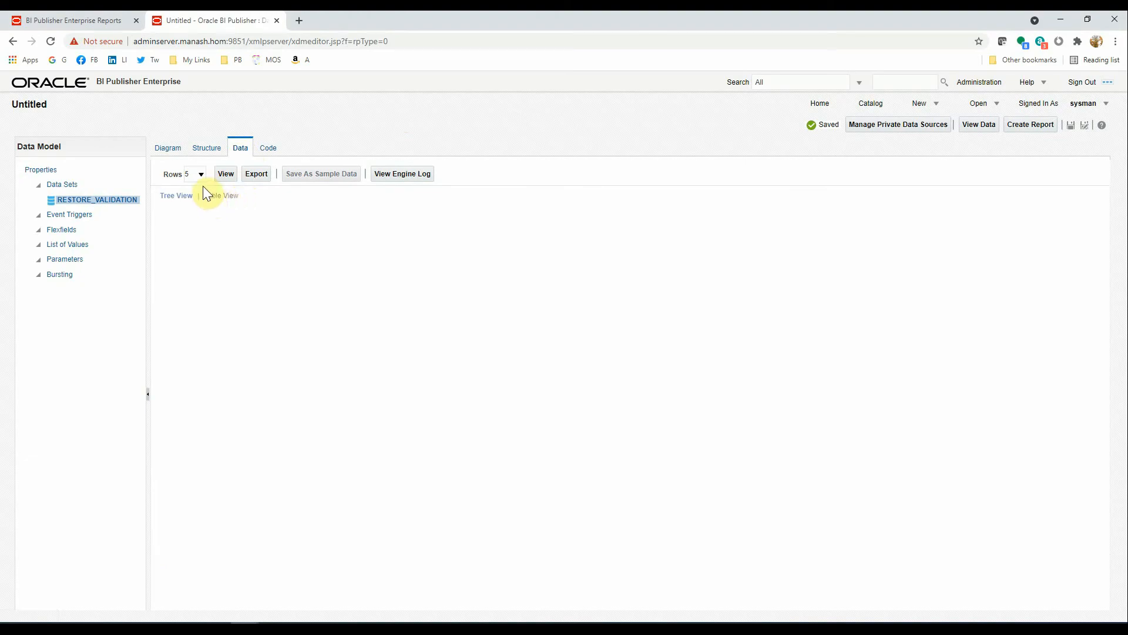
left_click(227, 176)
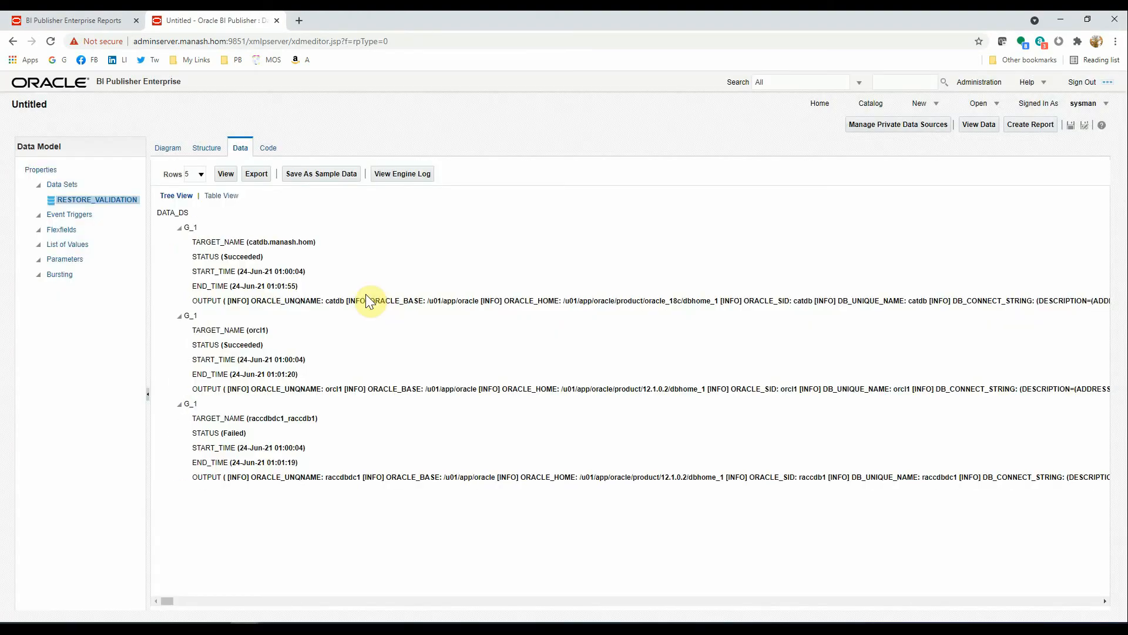
left_click(224, 197)
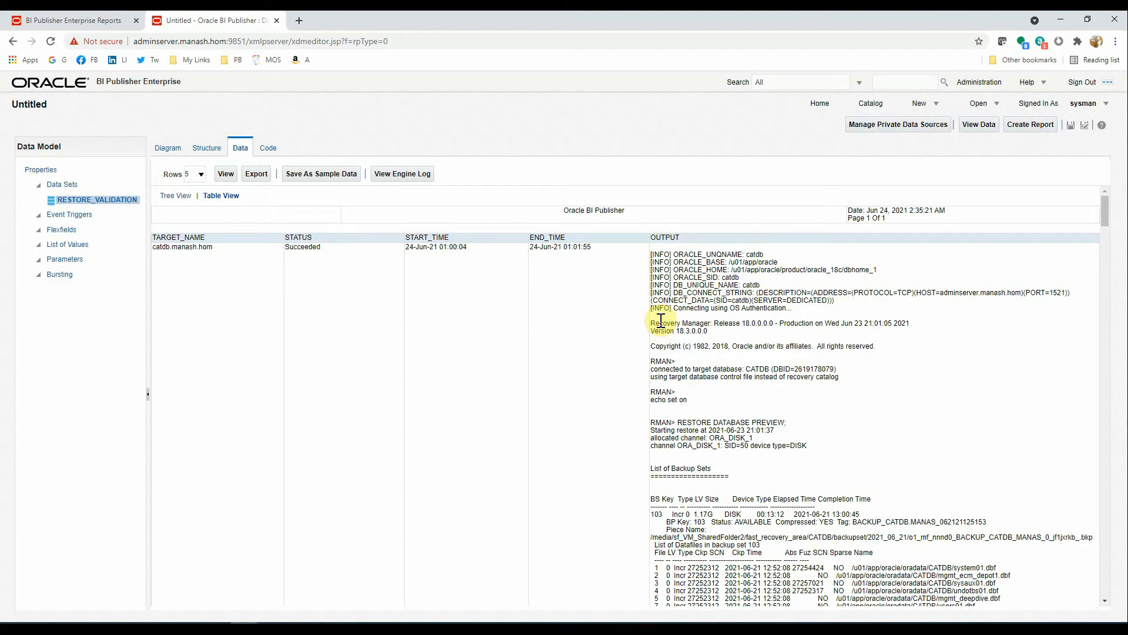
left_click(323, 175)
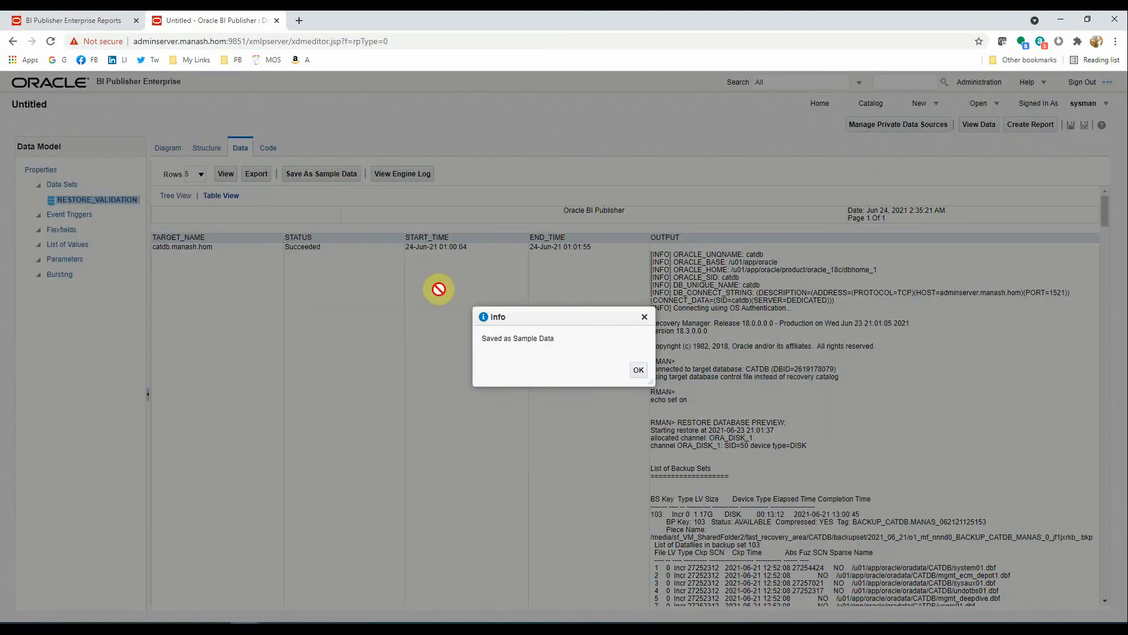
left_click(639, 370)
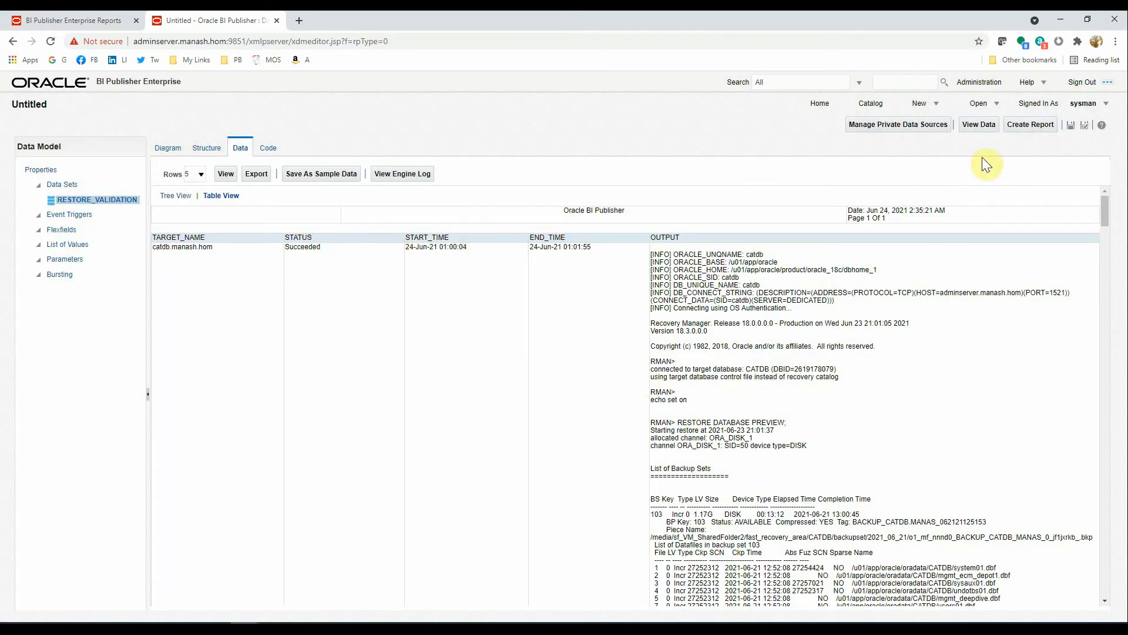
- Save the data model as RESTORE_VALIDATION under Shared Folders > Team Reports
left_click(1072, 125)
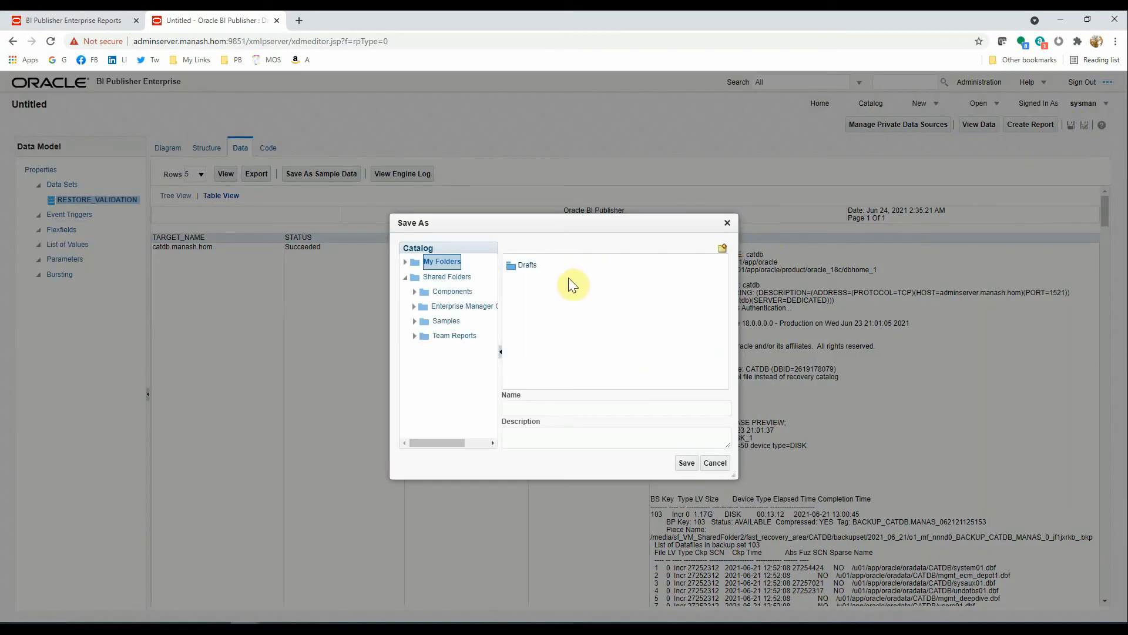
left_click(447, 336)
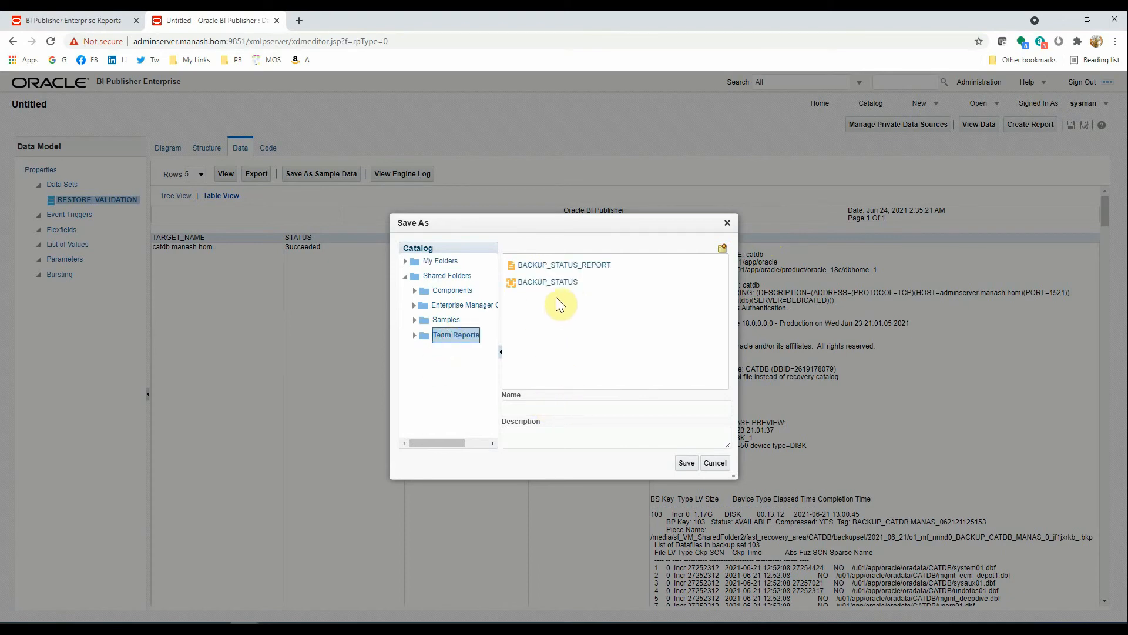
left_click(535, 409)
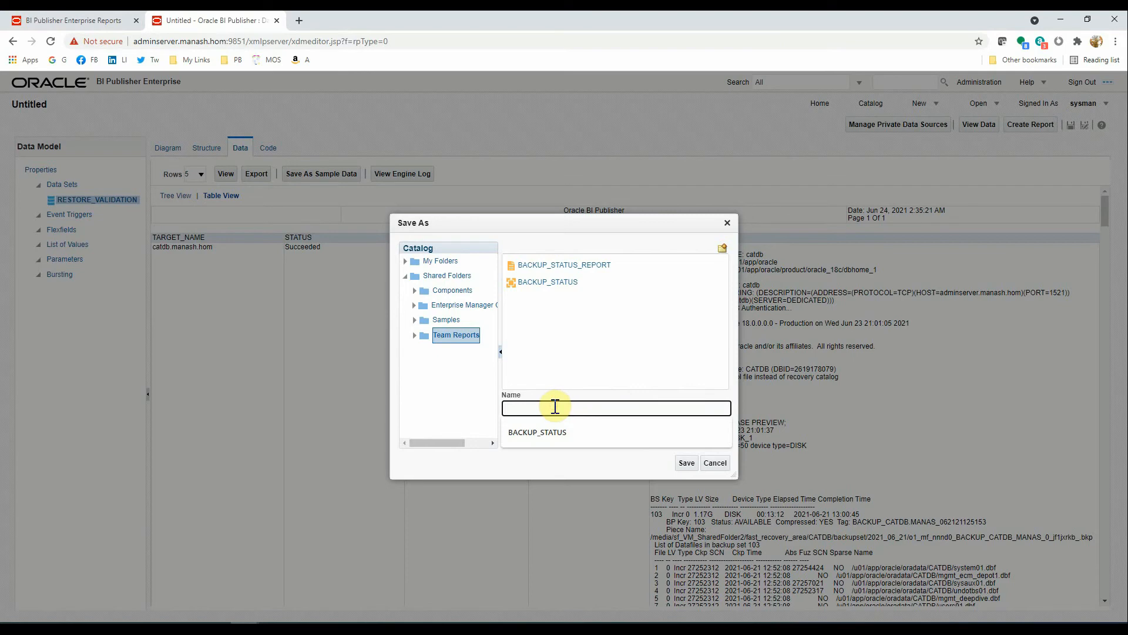
type("RESTORE_VALIDA")
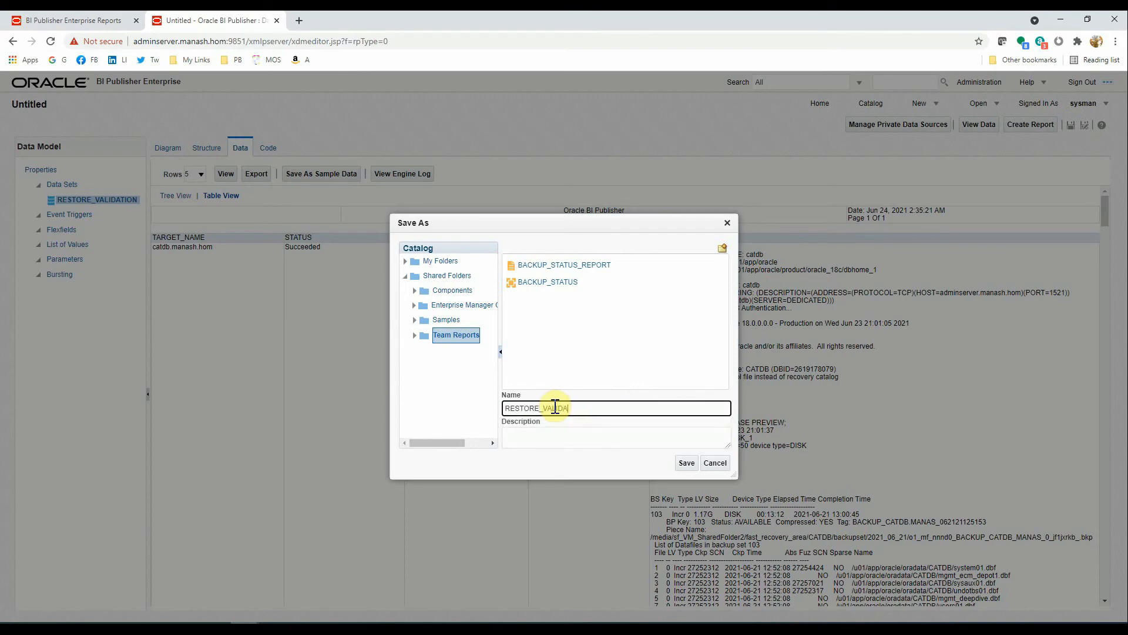
type("TION")
left_click(686, 463)
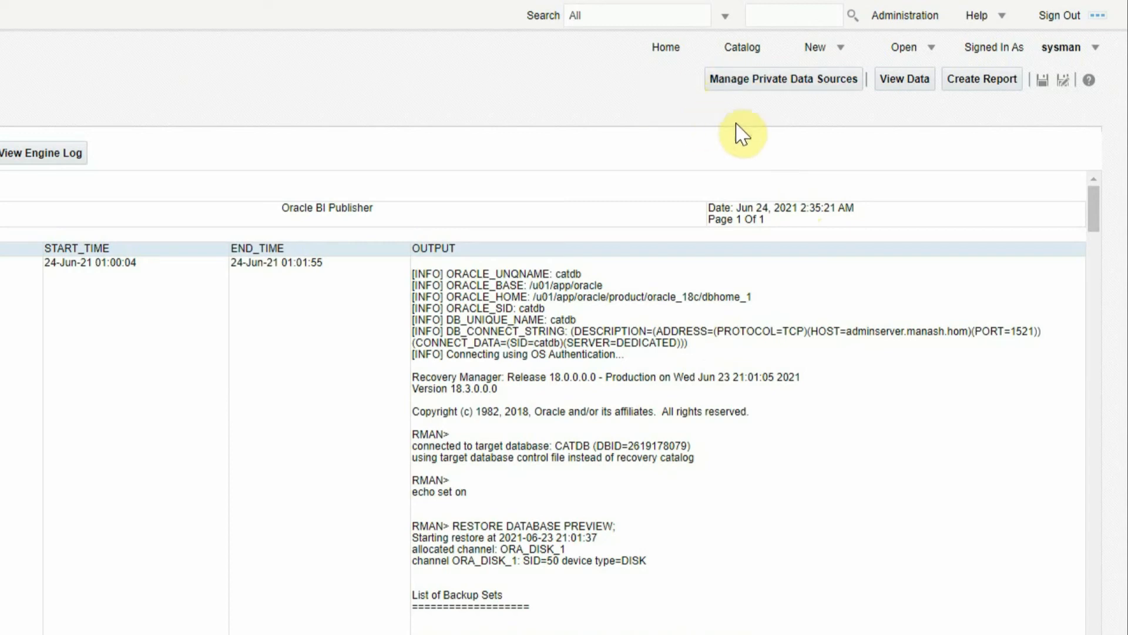
- Create a new report on the RESTORE_VALIDATION data model, choosing Use Report Editor
left_click(842, 48)
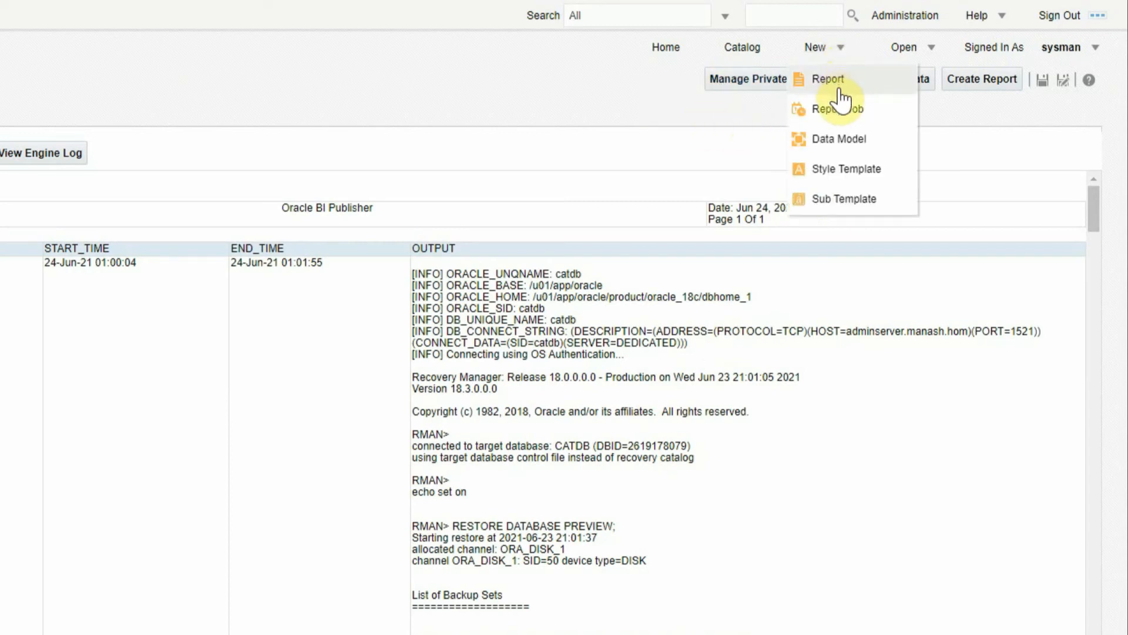
left_click(835, 81)
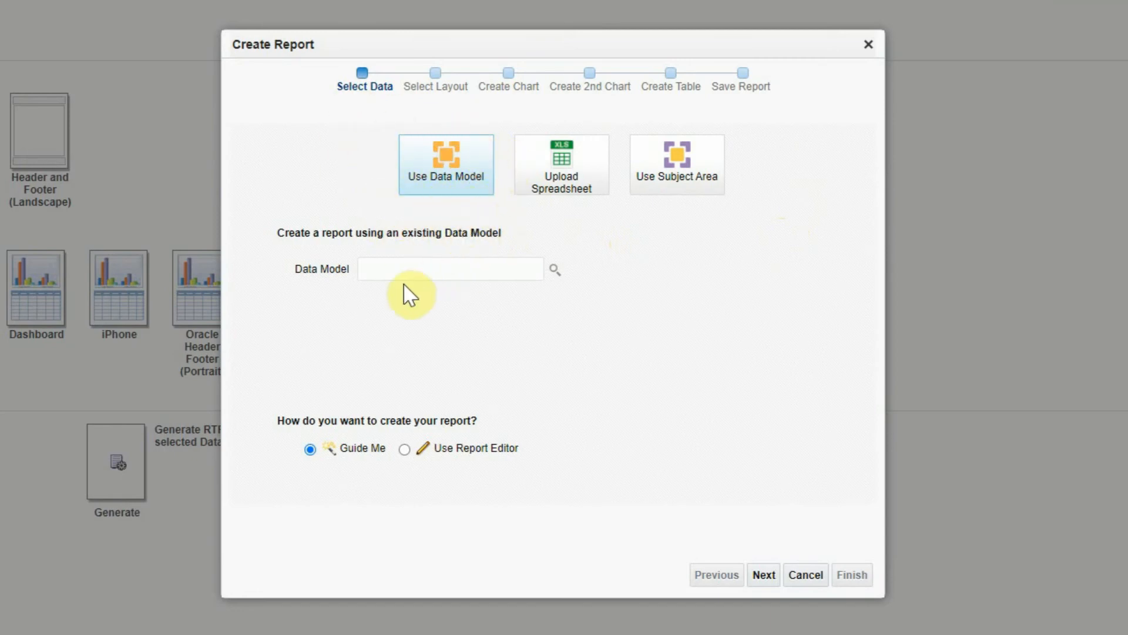
left_click(554, 269)
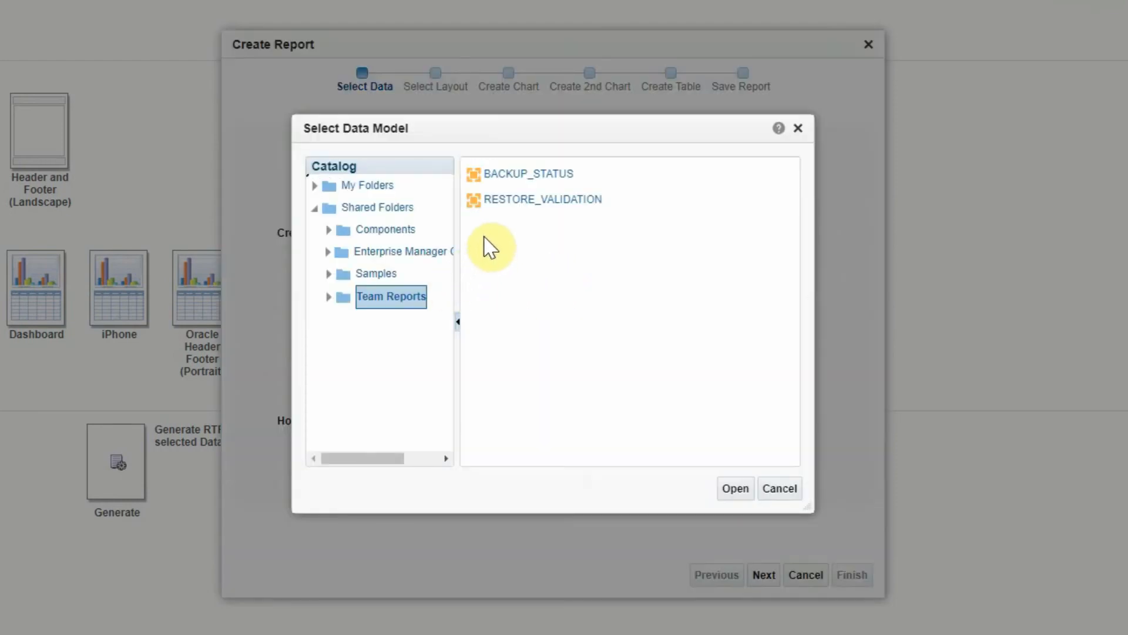
left_click(510, 199)
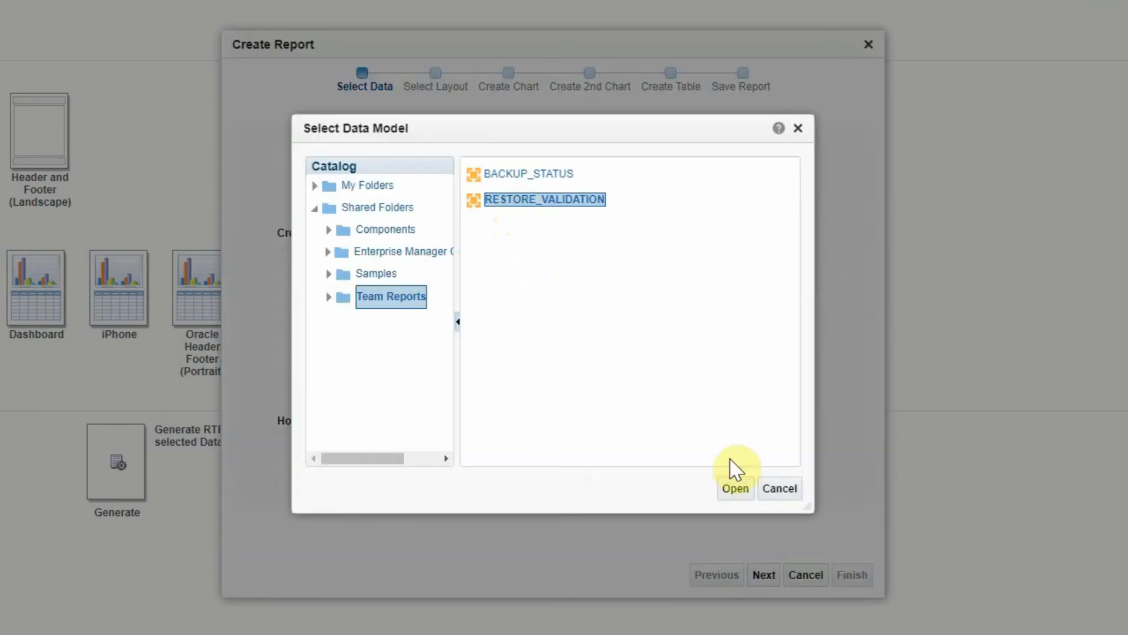
left_click(733, 485)
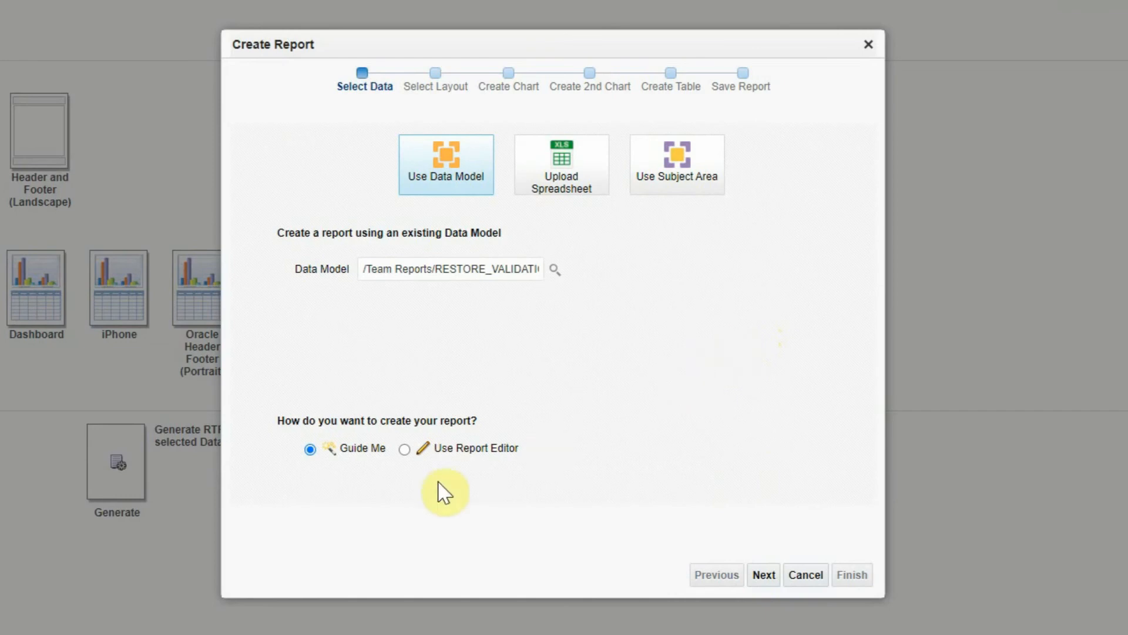
left_click(405, 450)
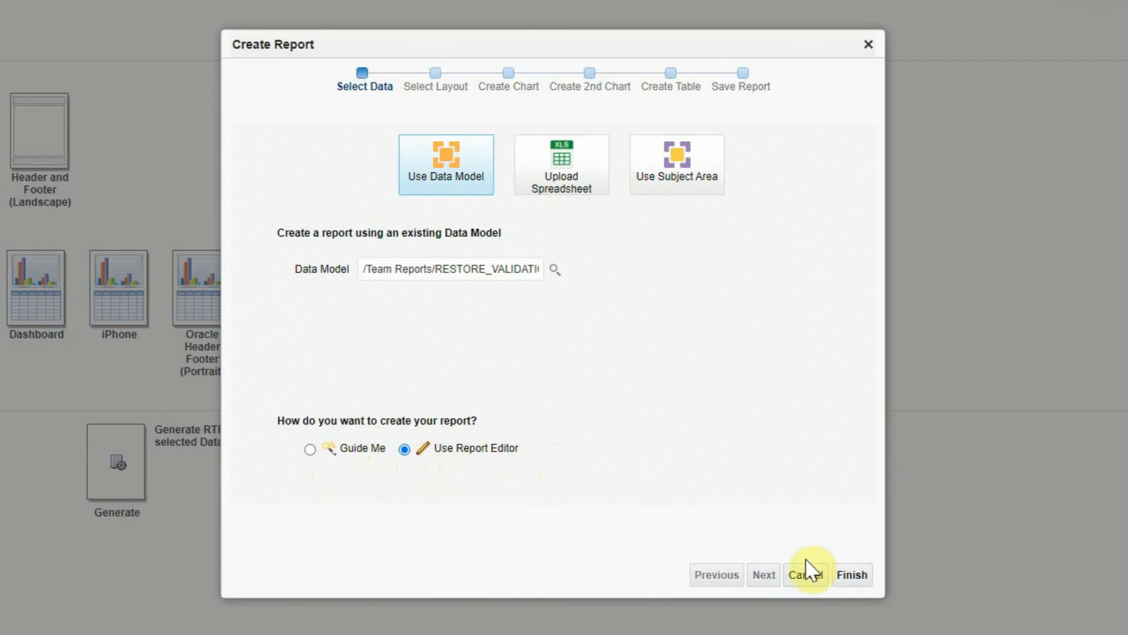
left_click(852, 576)
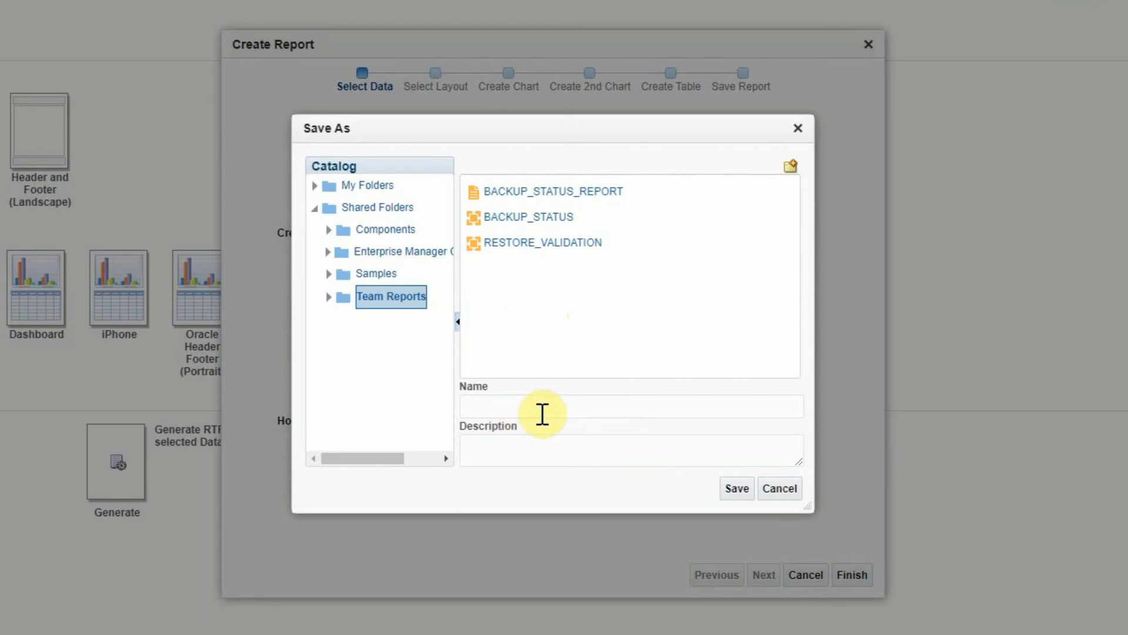
- Change the suggested BACKUP_STATUS_REPORT name to RESTORE_VALIDATION_REPORT and save it in Team Reports
left_click(517, 405)
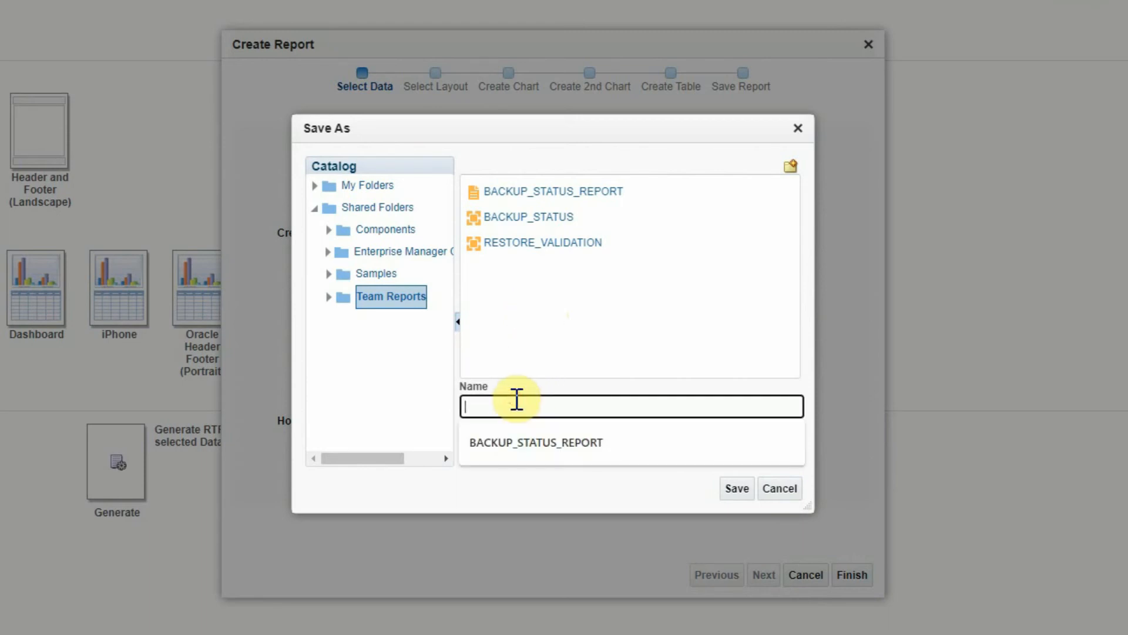
left_click(506, 437)
key("Home")
key("shift+Right")
key("shift+Right")
key("shift+Right")
key("shift+Right")
key("shift+Right")
key("shift+Right")
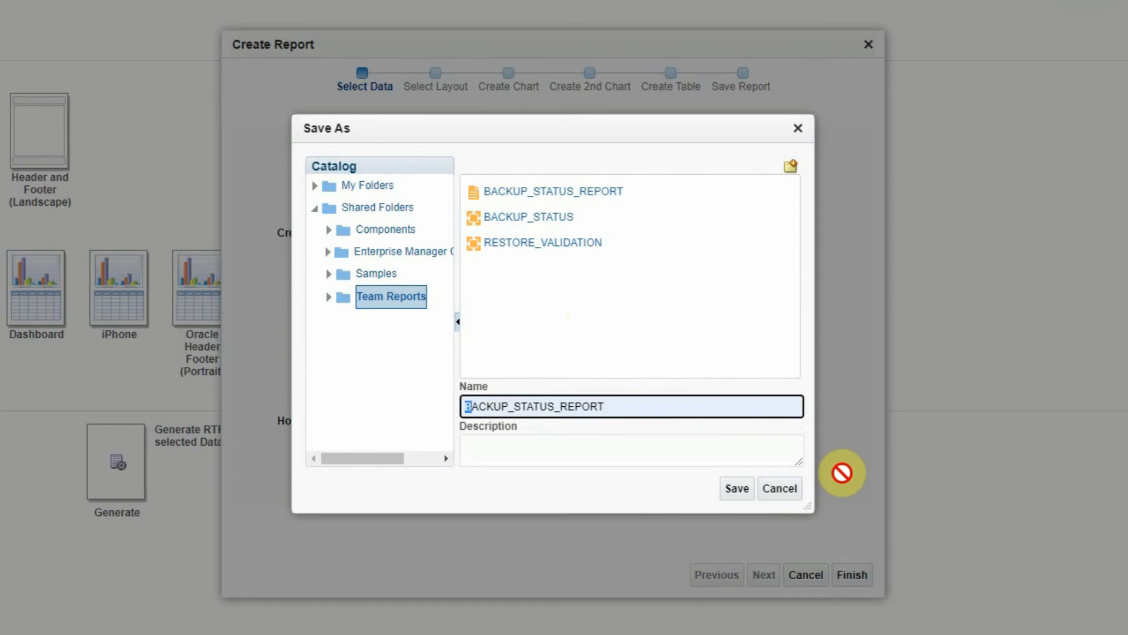
key("shift+Right")
key("shift+Right")
key("shift+Right")
key("shift+Right")
key("shift+Right")
key("shift+Right")
key("shift+Right")
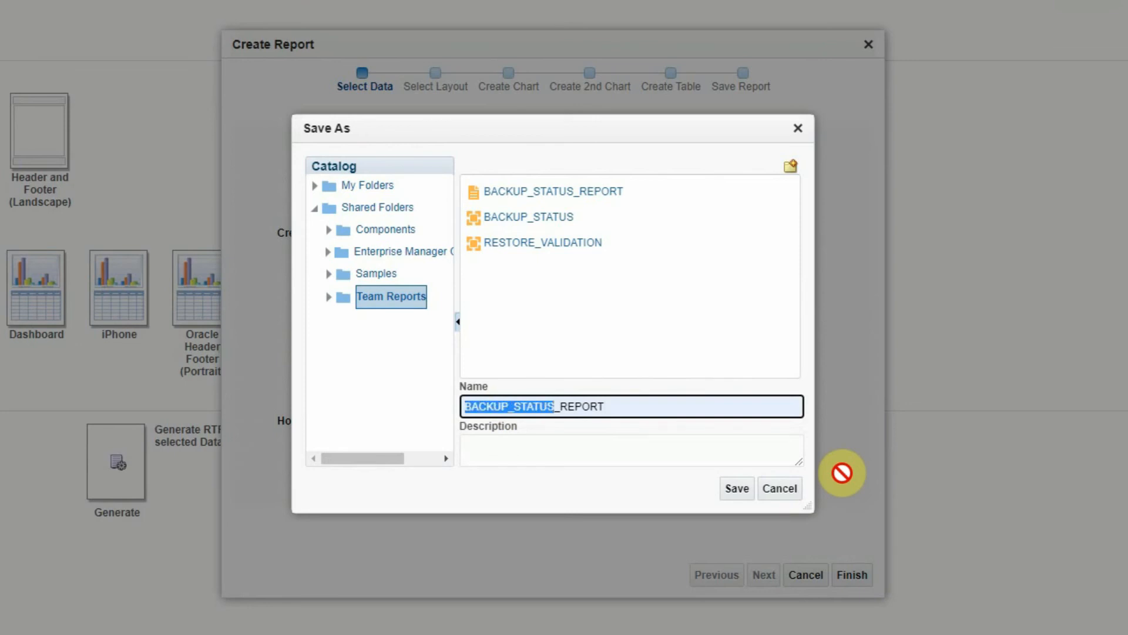
type("RESTORE")
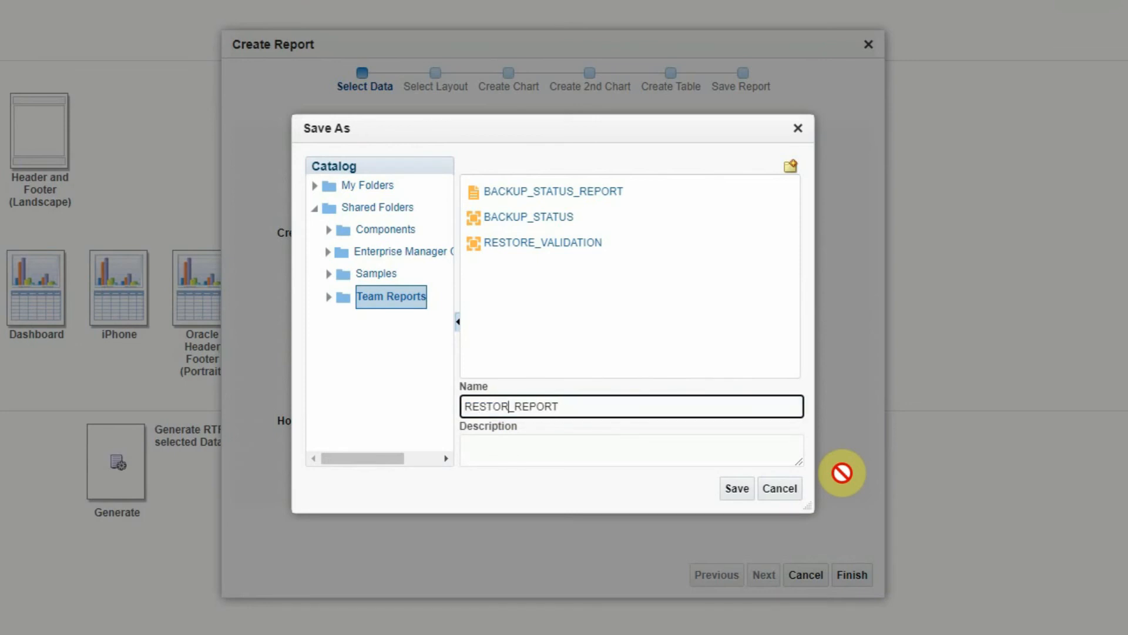
type("_VALIDATI")
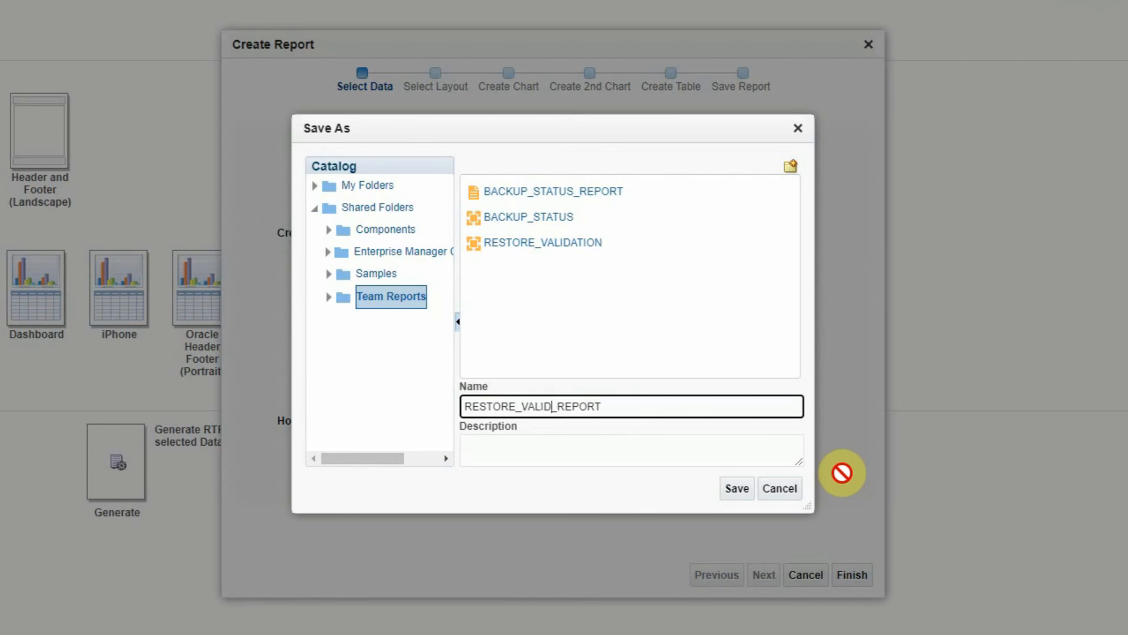
type("ON")
left_click(736, 492)
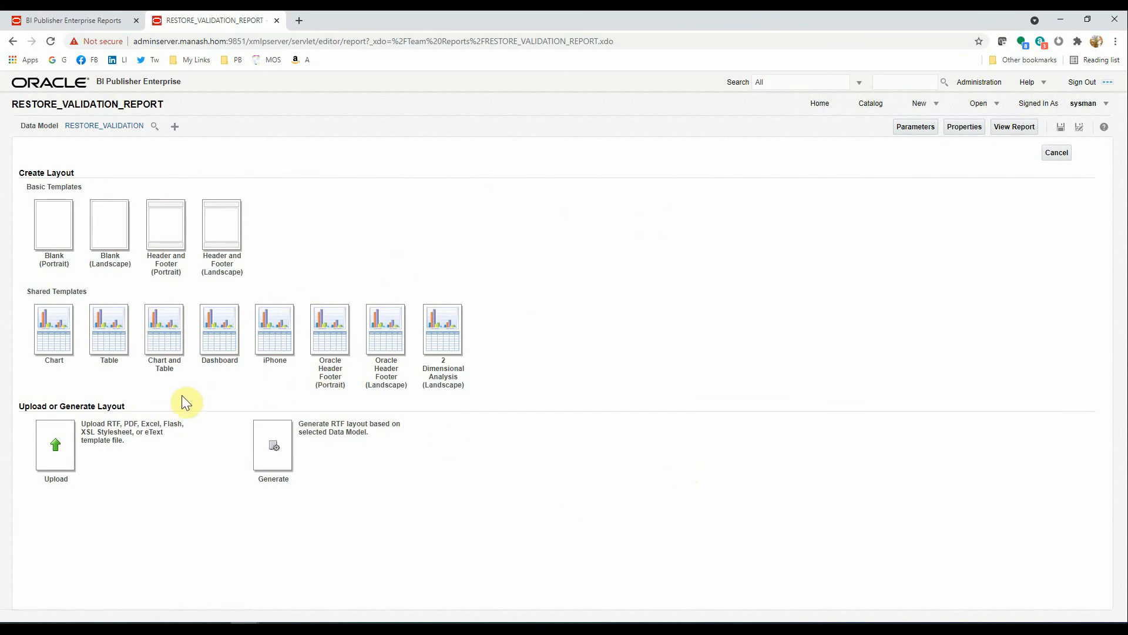
- Start a layout from the Table template with the centred report title RESTORE VALIDATION
left_click(107, 346)
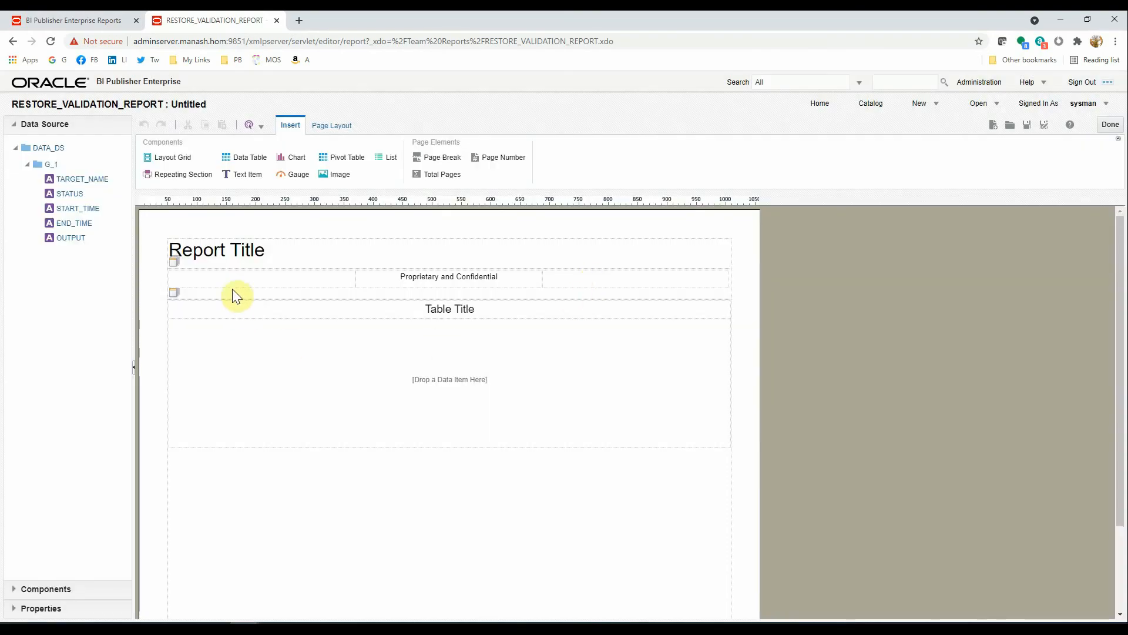
double_click(265, 248)
type("RES")
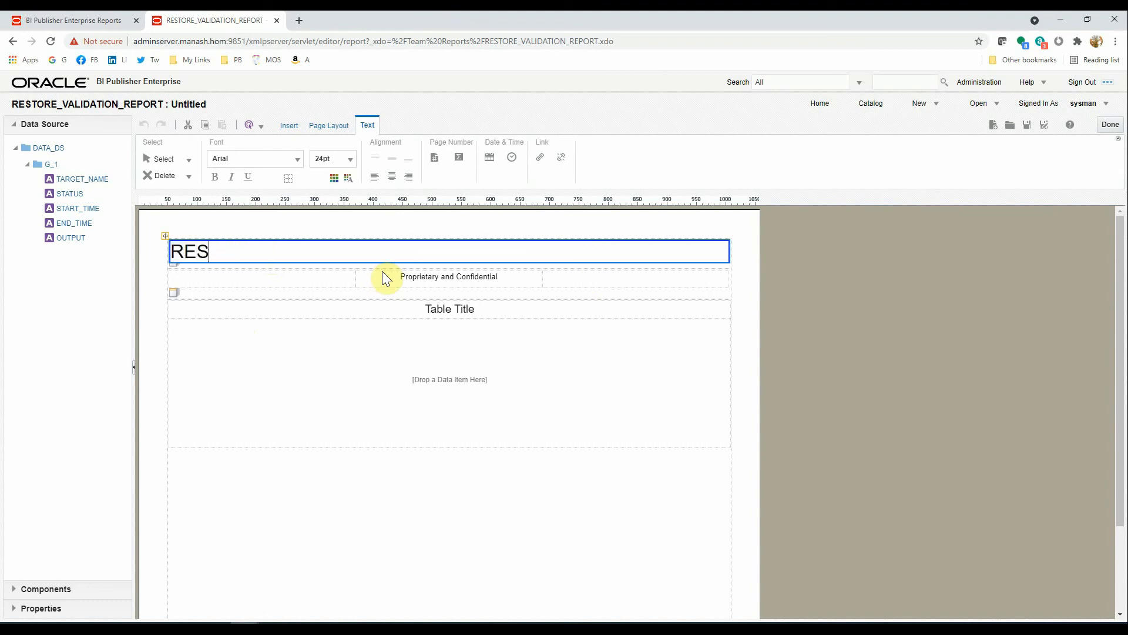
type("TORE VALIDATION")
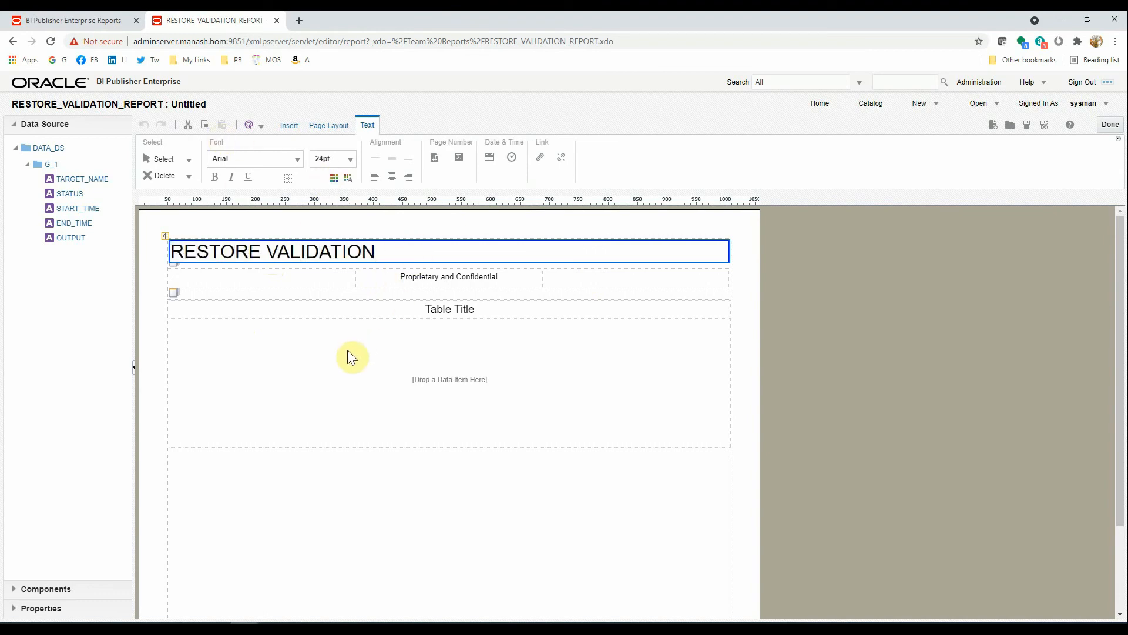
left_click(291, 477)
double_click(372, 252)
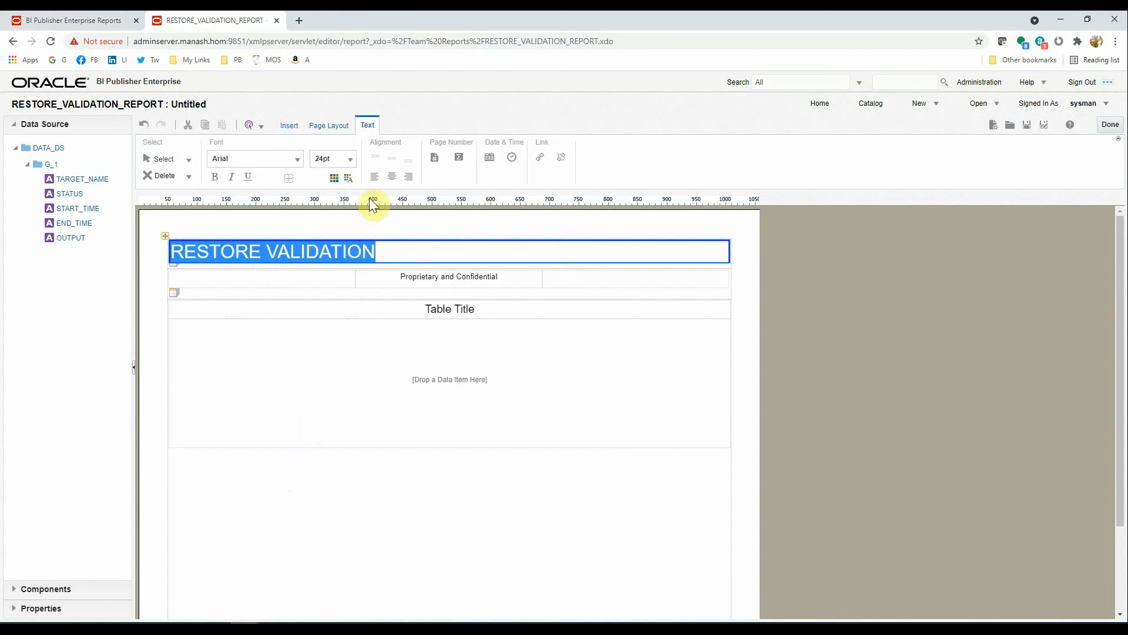
left_click(391, 176)
left_click(385, 484)
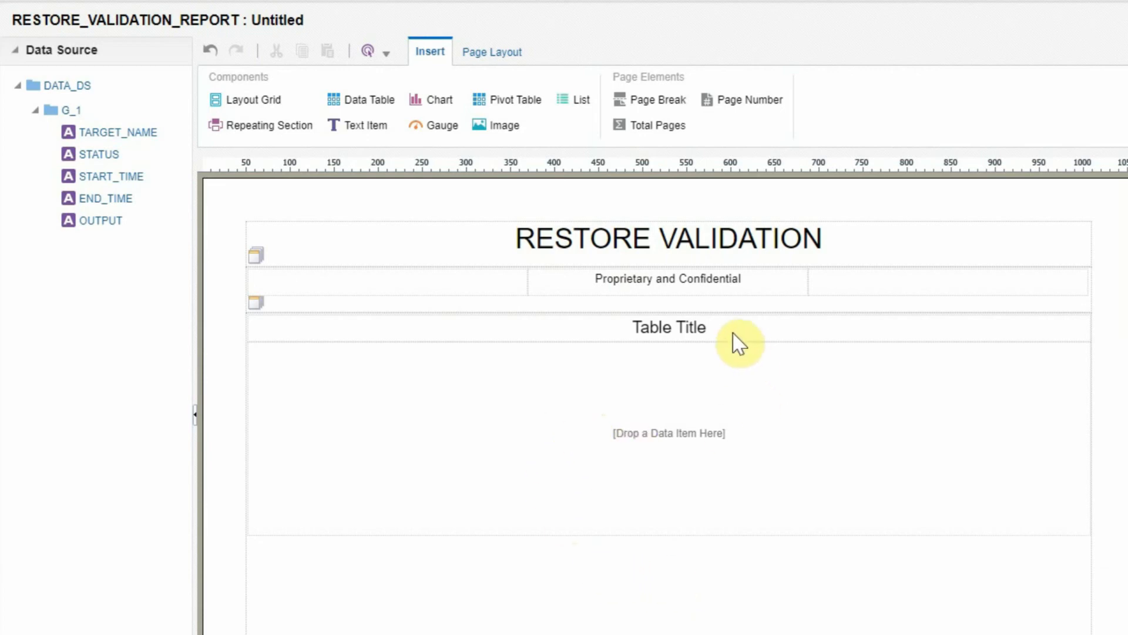
- Change the table heading to RESTORE PREVIEW DATA
double_click(709, 329)
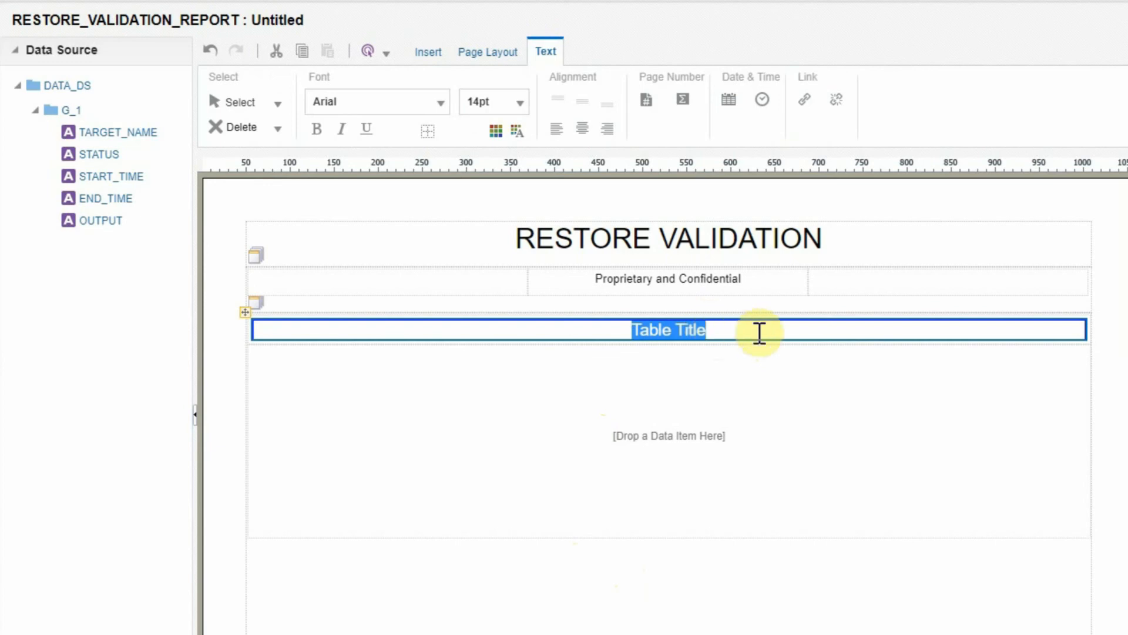
type("REST")
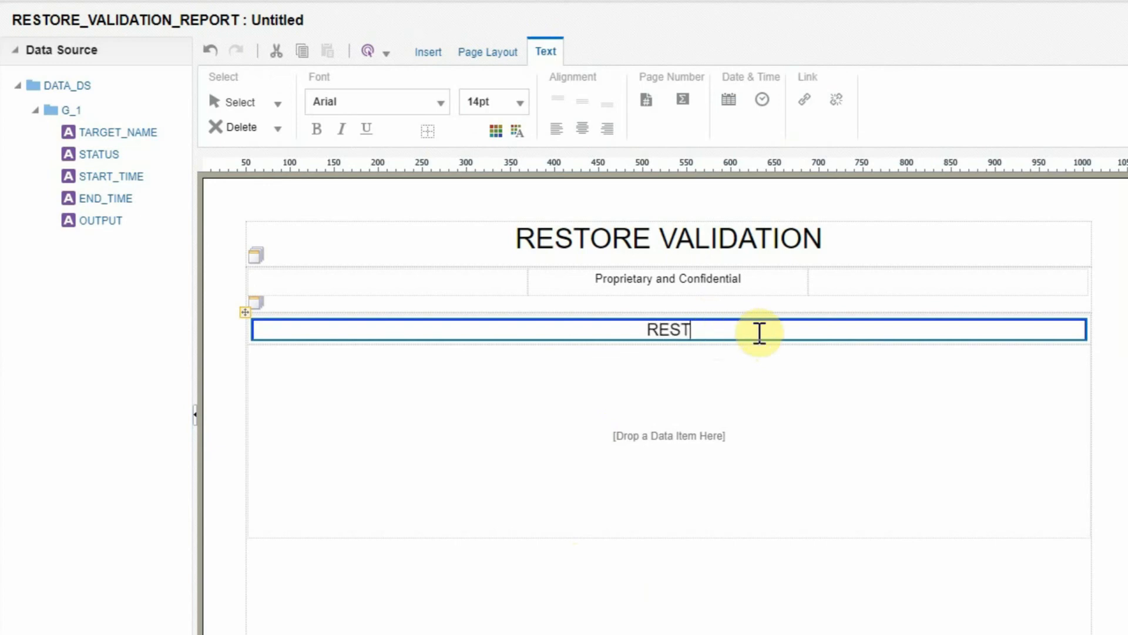
type("ORE PREVIEW DATA")
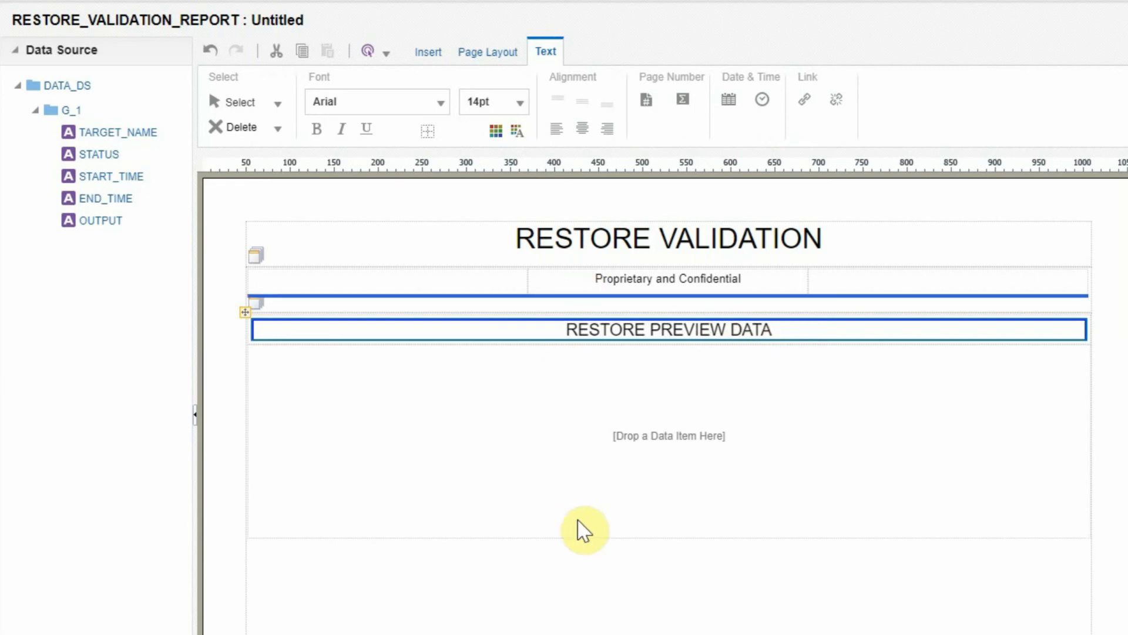
left_click(617, 460)
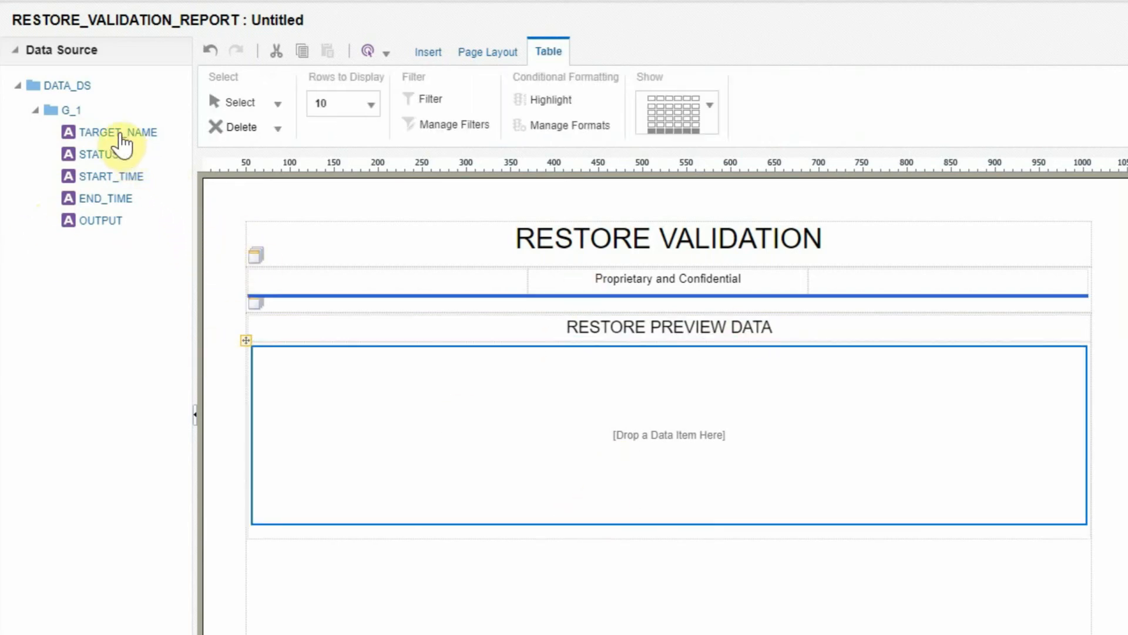
- Drag TARGET_NAME, START_TIME, END_TIME and STATUS into the data table as its four columns
left_click_drag(124, 141, 353, 411)
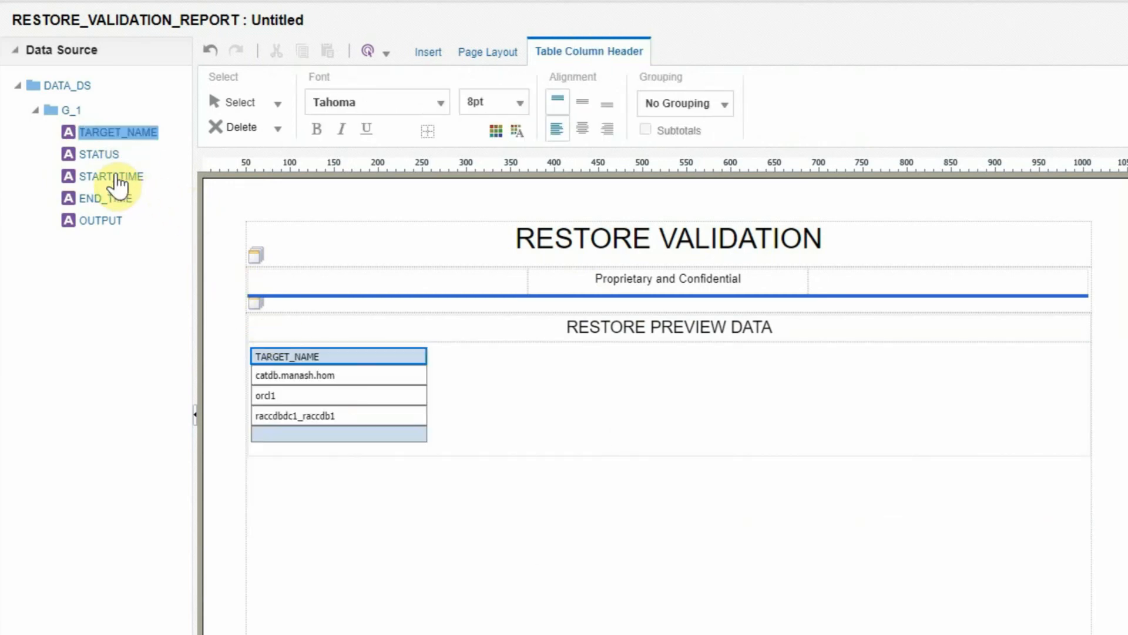
left_click_drag(119, 184, 550, 395)
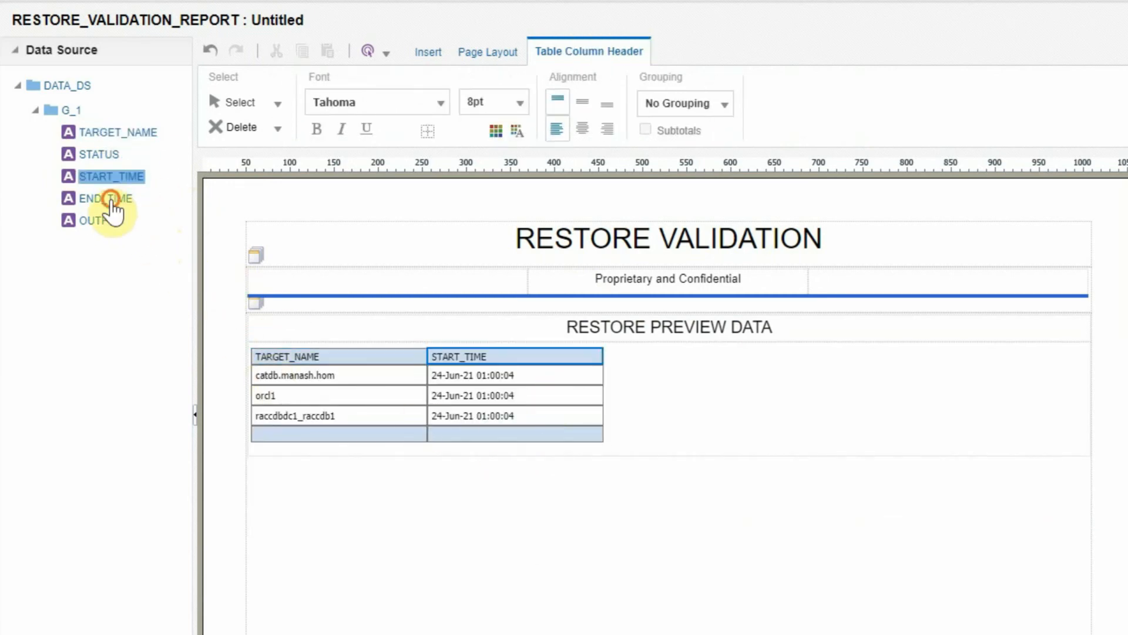
left_click_drag(112, 205, 673, 396)
left_click_drag(99, 156, 769, 390)
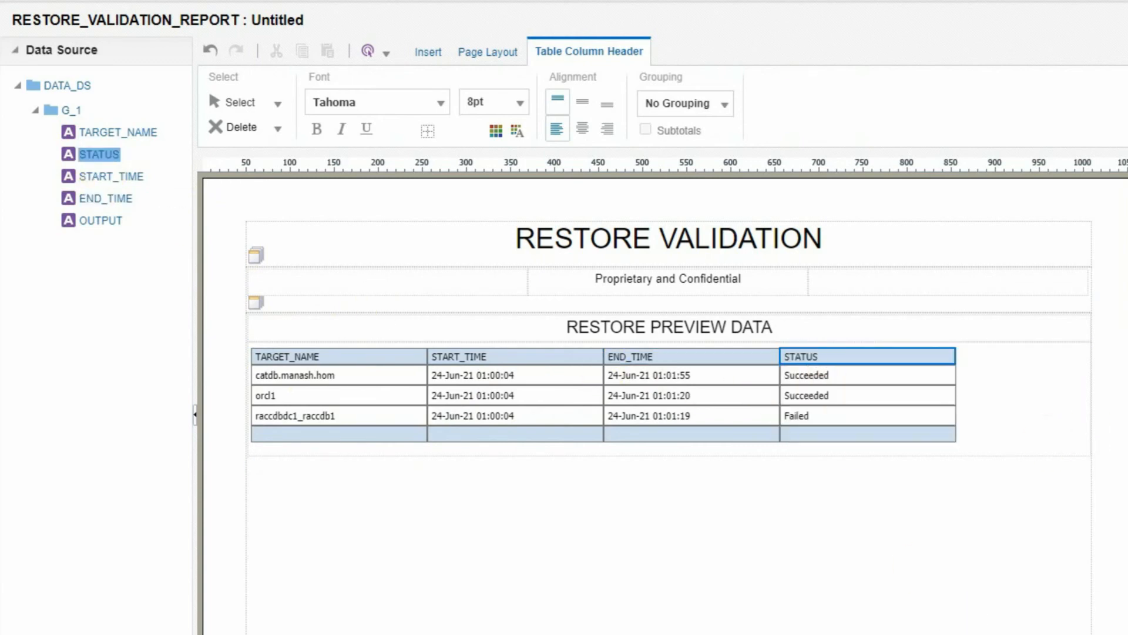
- Save the table layout under the name Layout-1
key("ctrl+s")
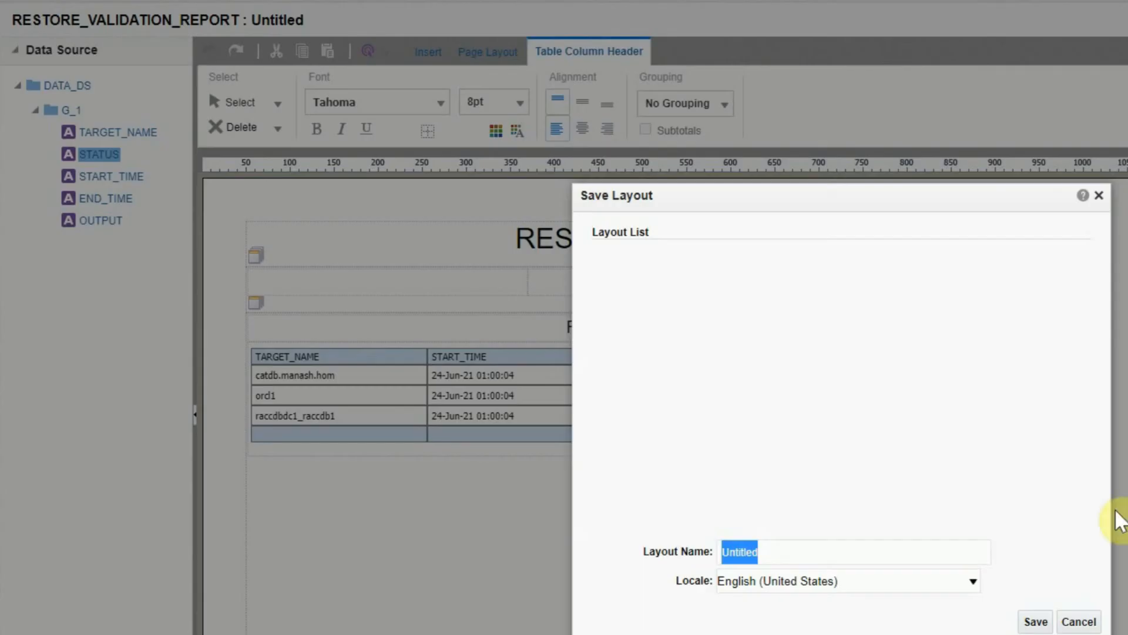
left_click(788, 548)
left_click_drag(787, 551, 552, 504)
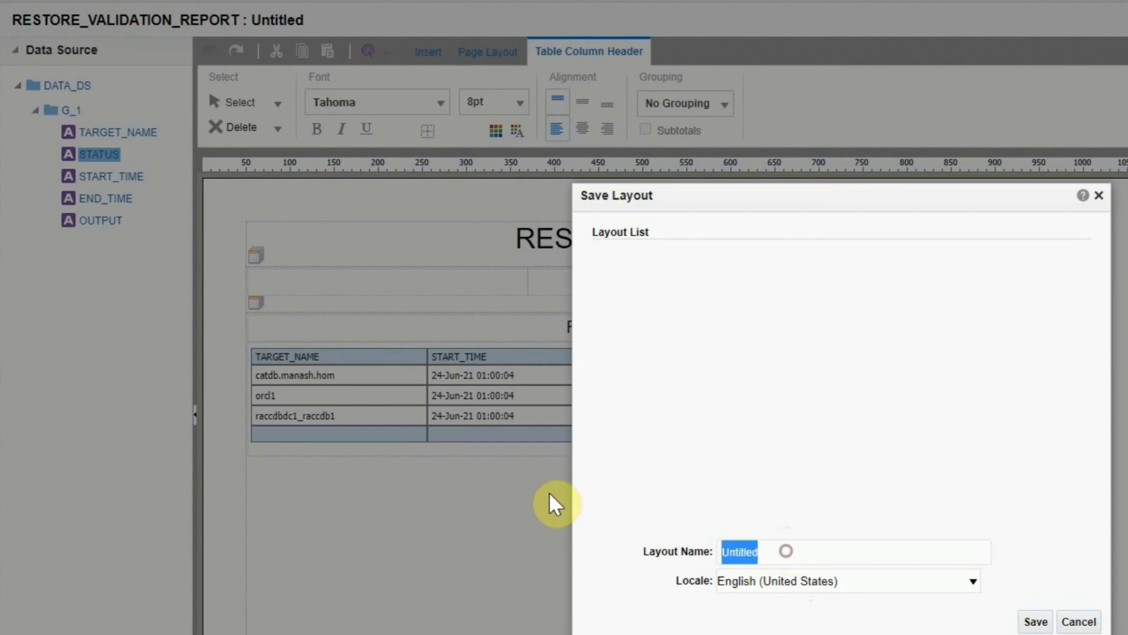
type("Layout")
type("-1")
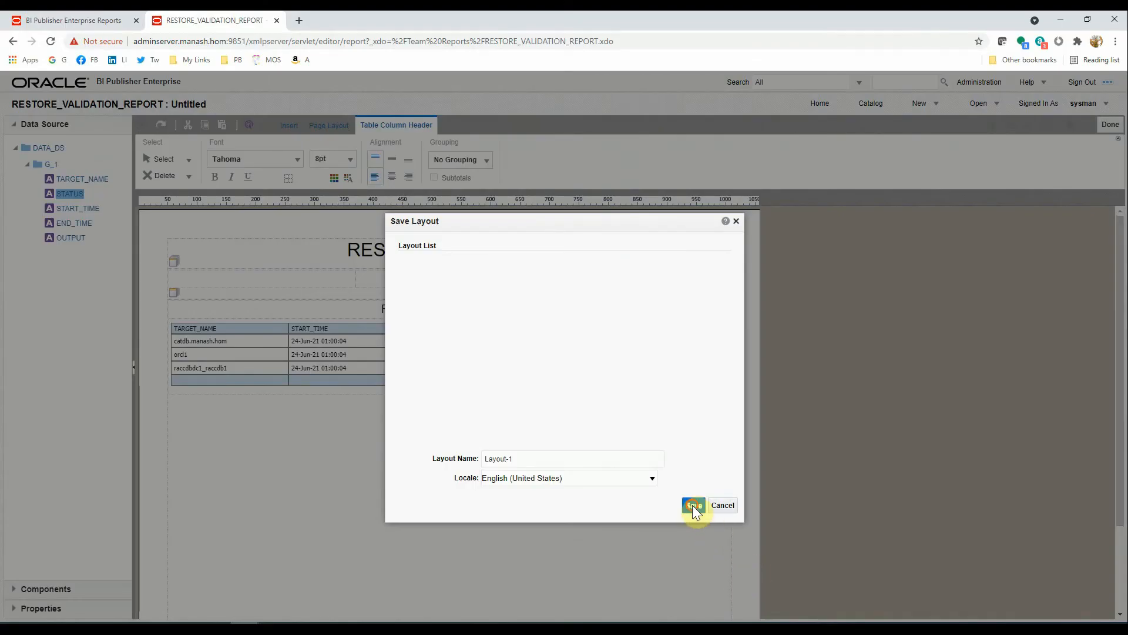
left_click(692, 506)
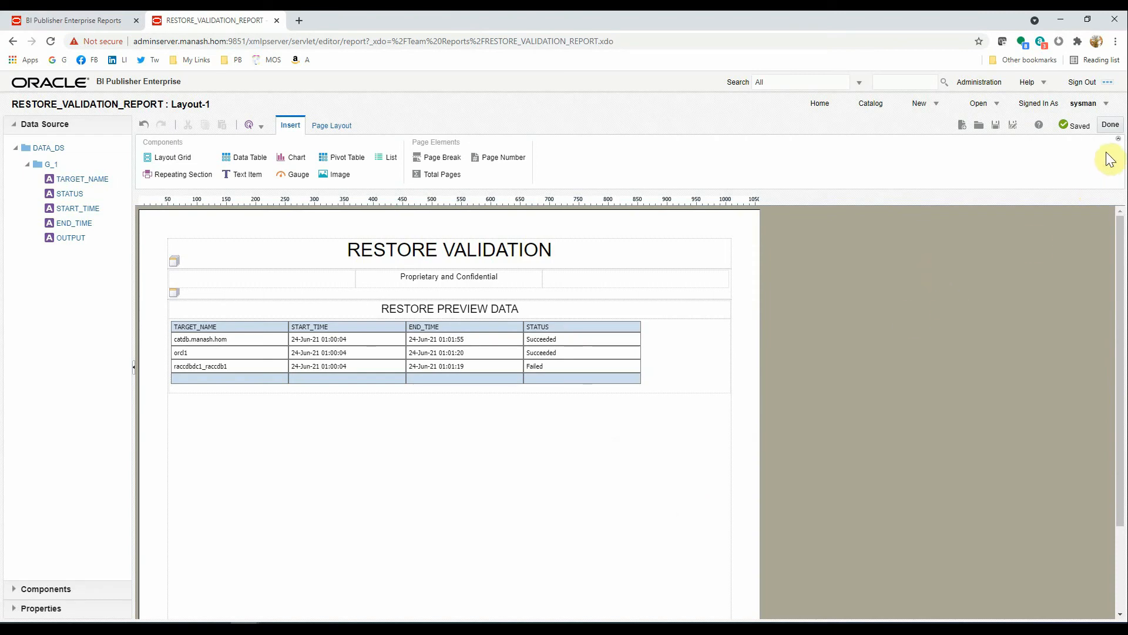
- Leave the layout editor and open the Schedule page for RESTORE_VALIDATION_REPORT from the Catalog
left_click(1111, 124)
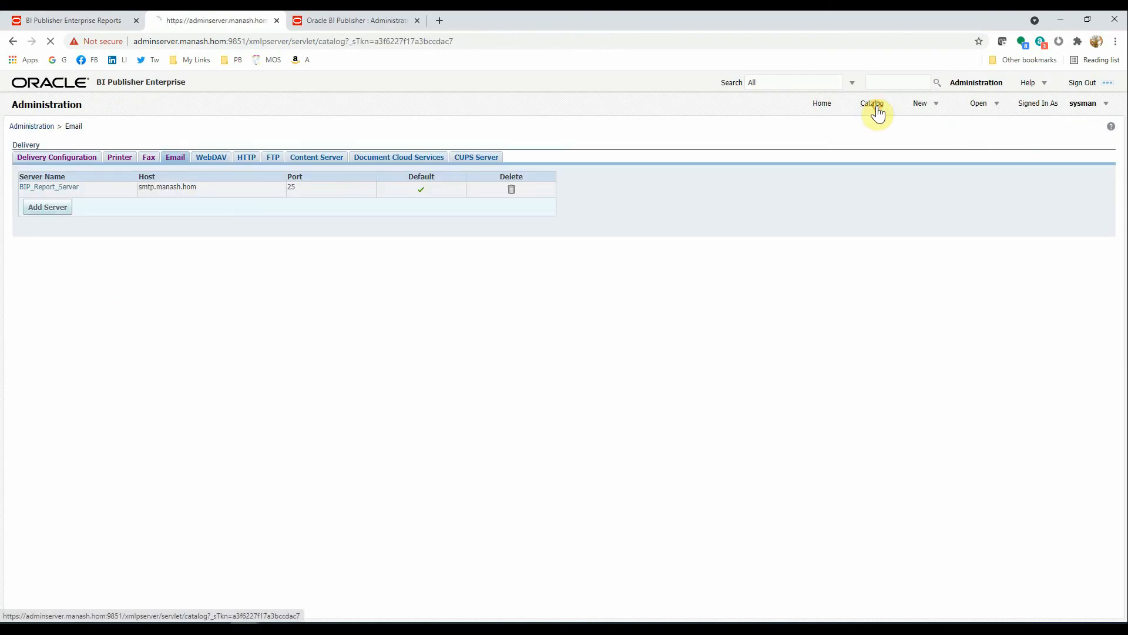
left_click(875, 107)
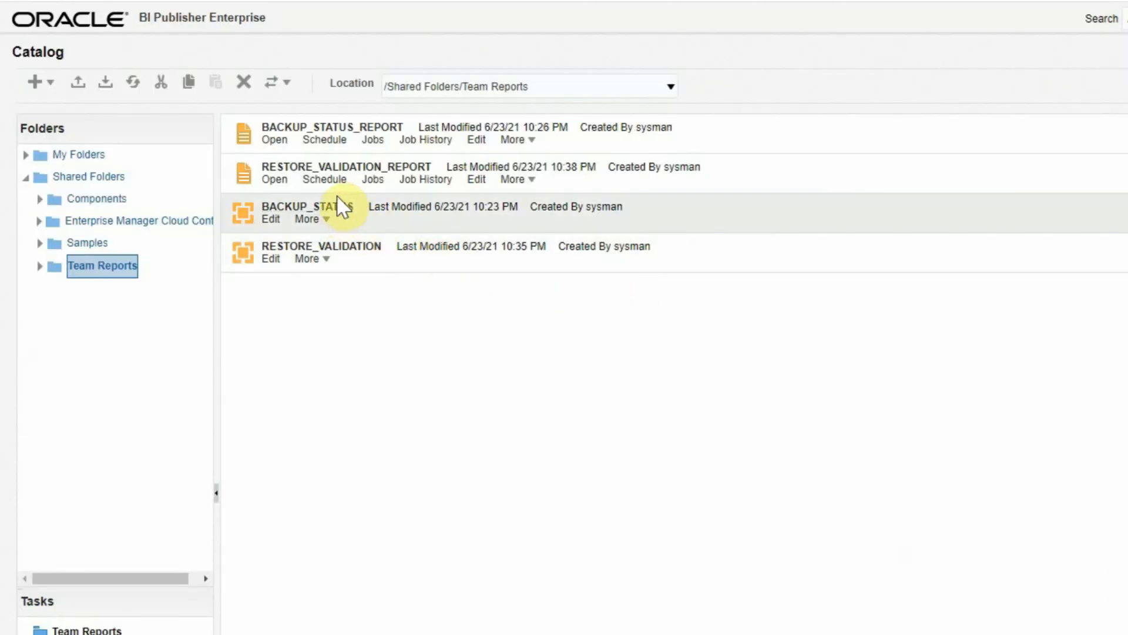
left_click(316, 178)
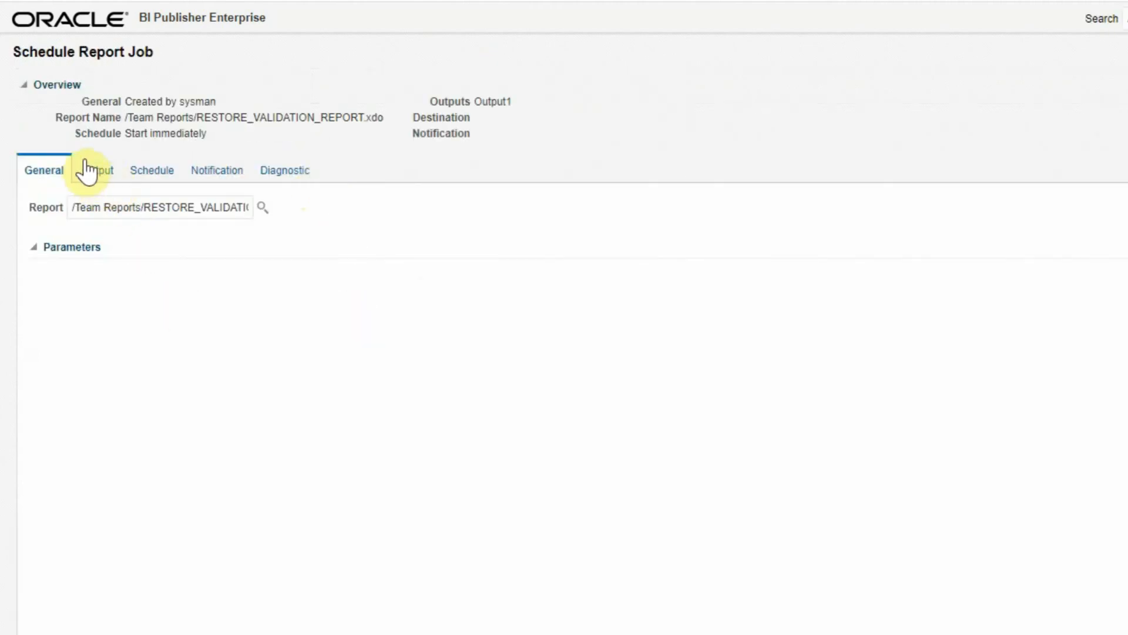
- Add an Email destination to the job's output settings
left_click(89, 171)
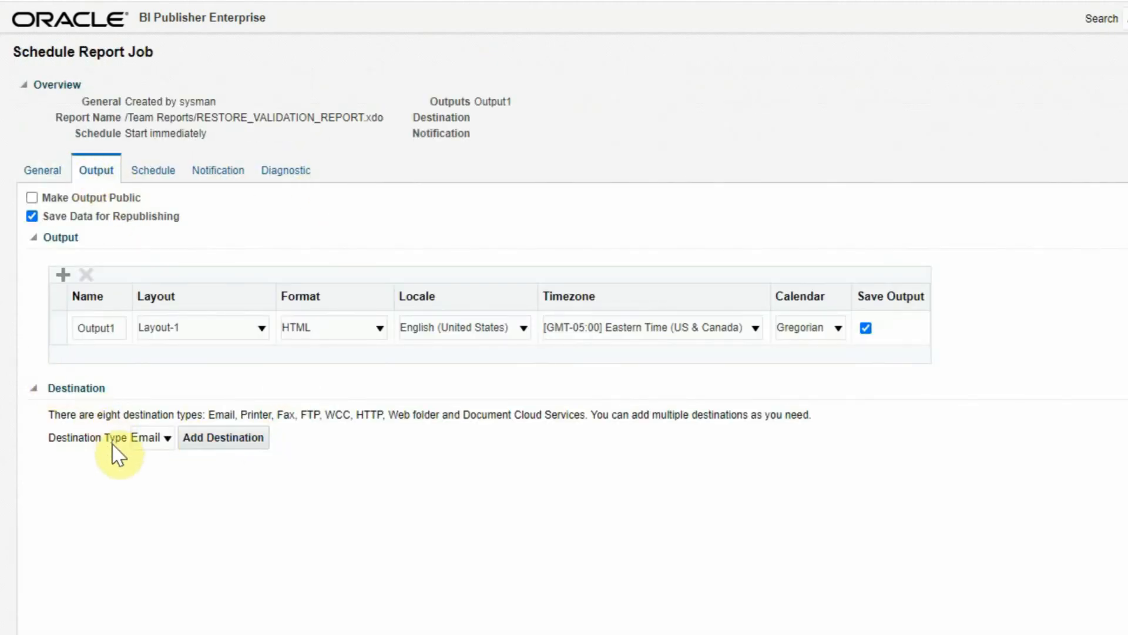
left_click(167, 439)
left_click(167, 439)
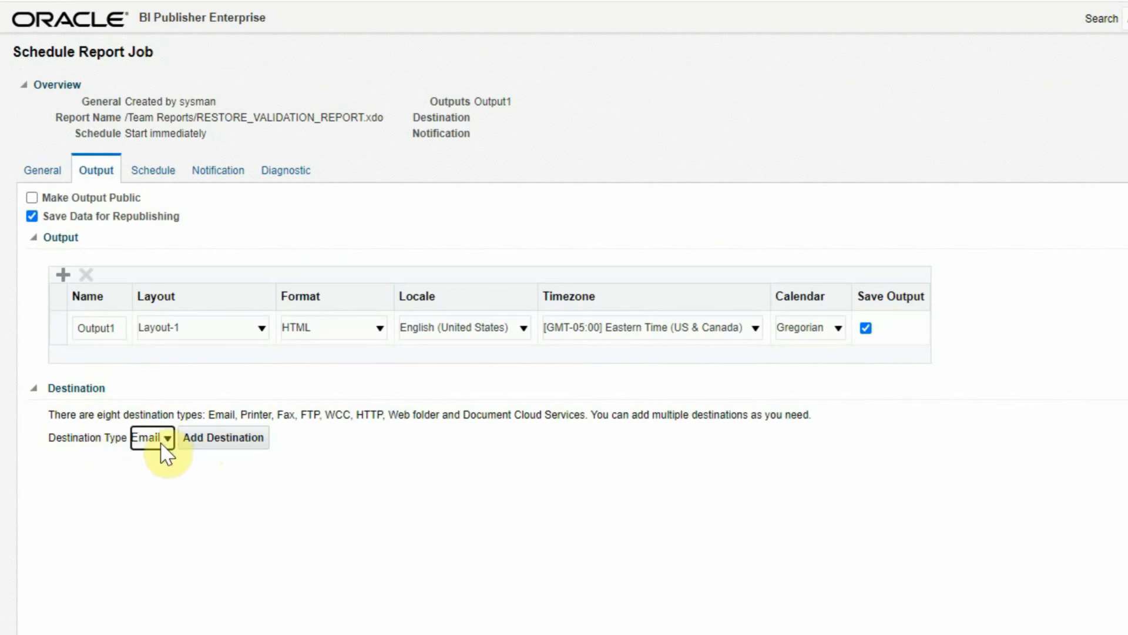
left_click(164, 440)
left_click(157, 456)
left_click(228, 442)
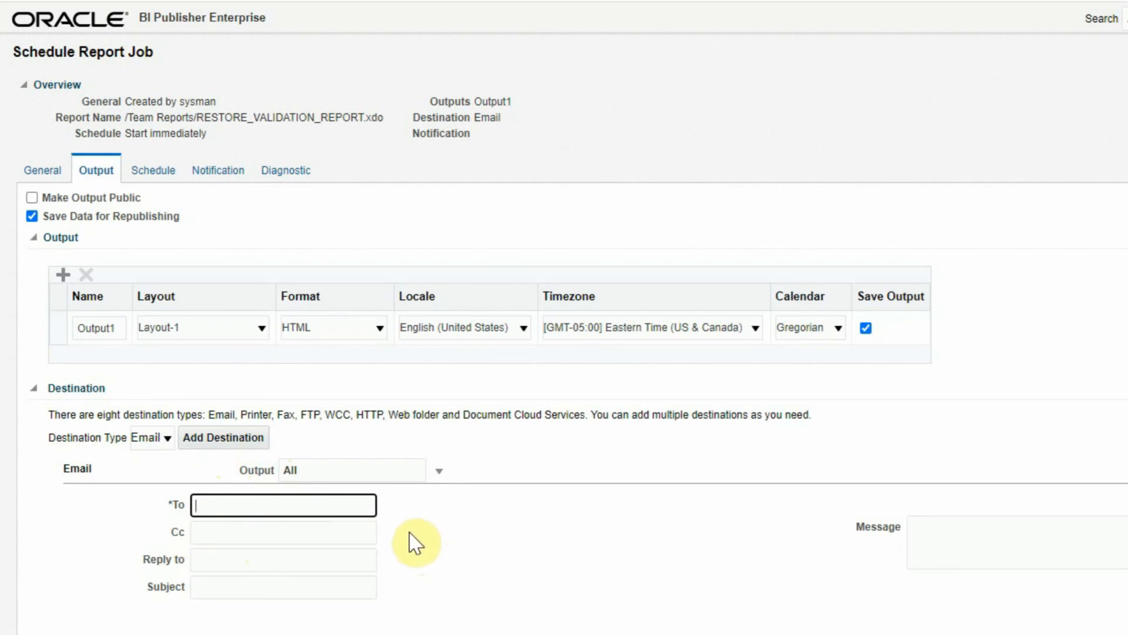
- Fill To and Cc from saved addresses, clear Reply to, and set subject 'Restore Validation Report'
left_click(263, 505)
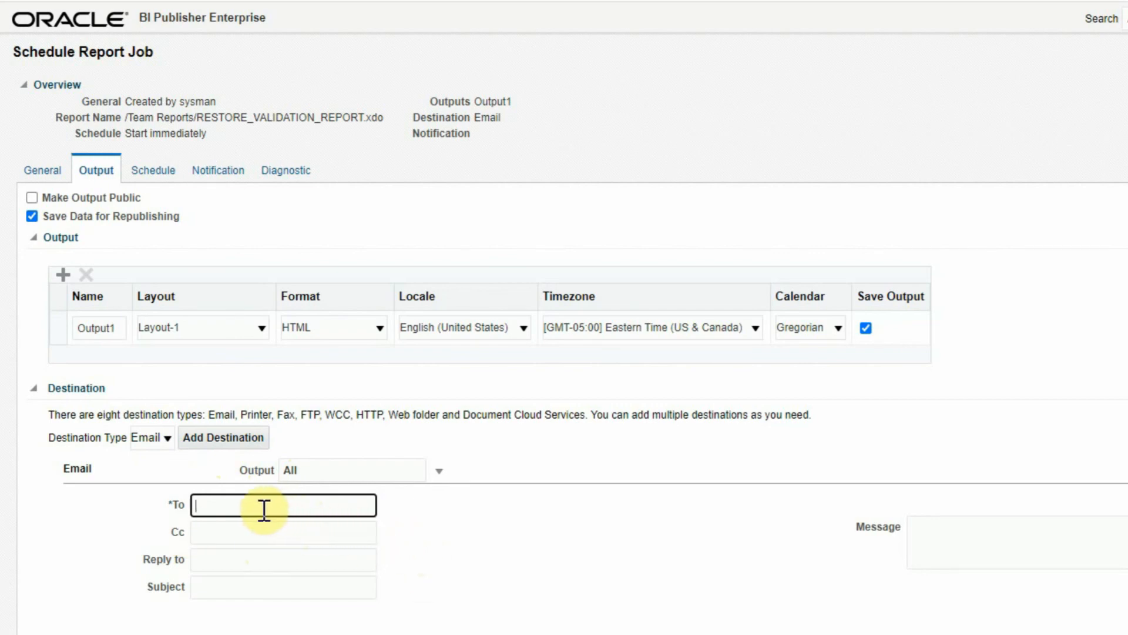
left_click(233, 504)
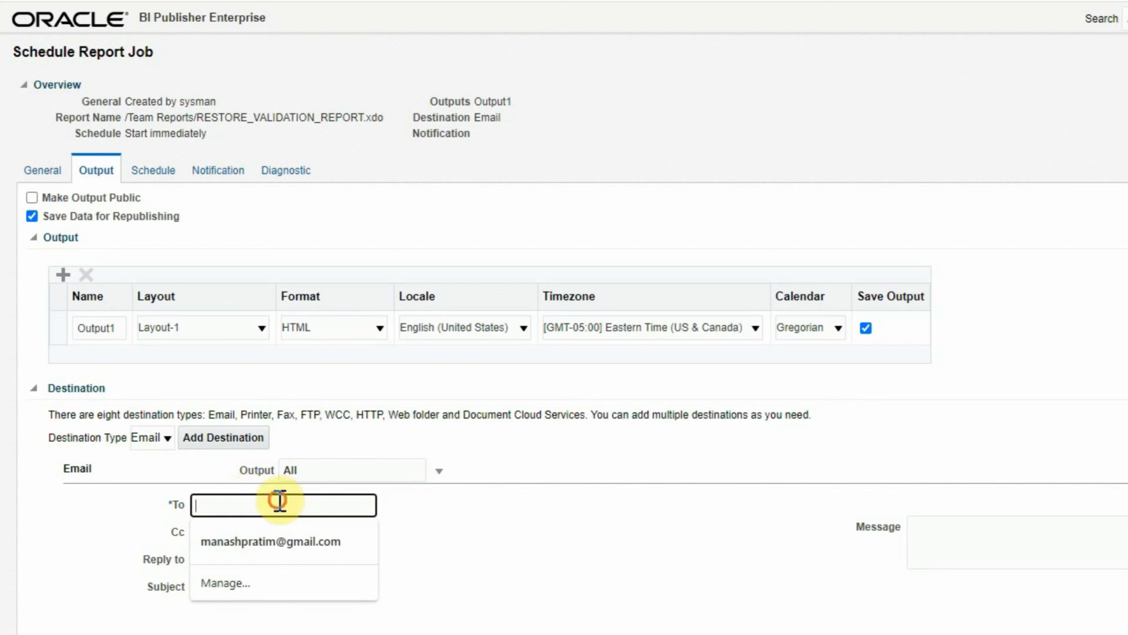
left_click(485, 522)
left_click(232, 506)
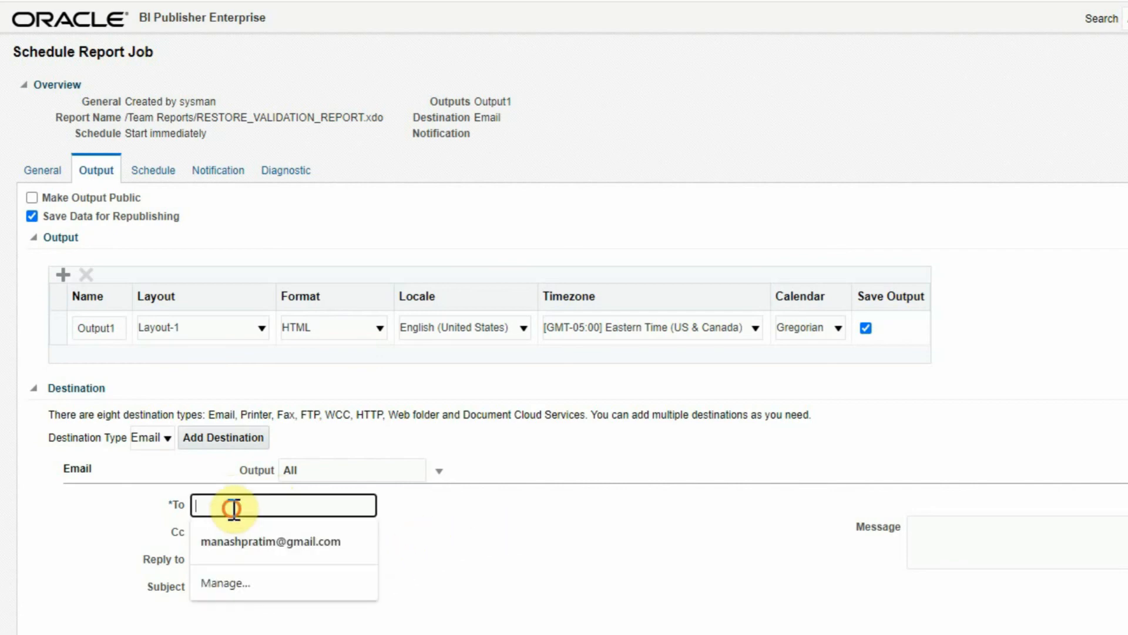
left_click(253, 542)
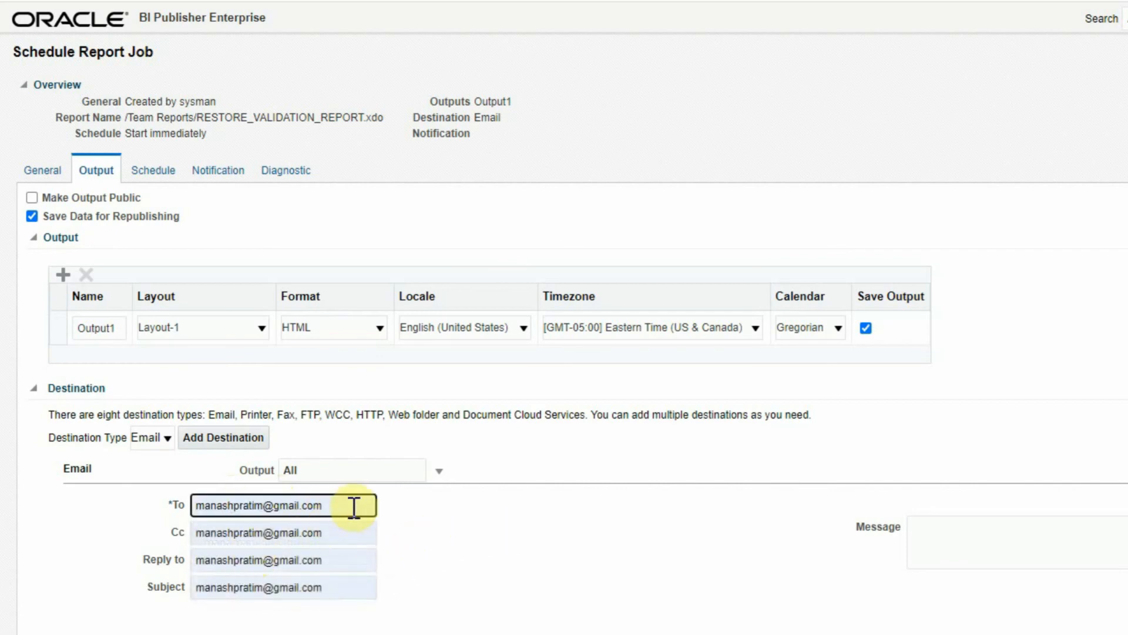
key("Tab")
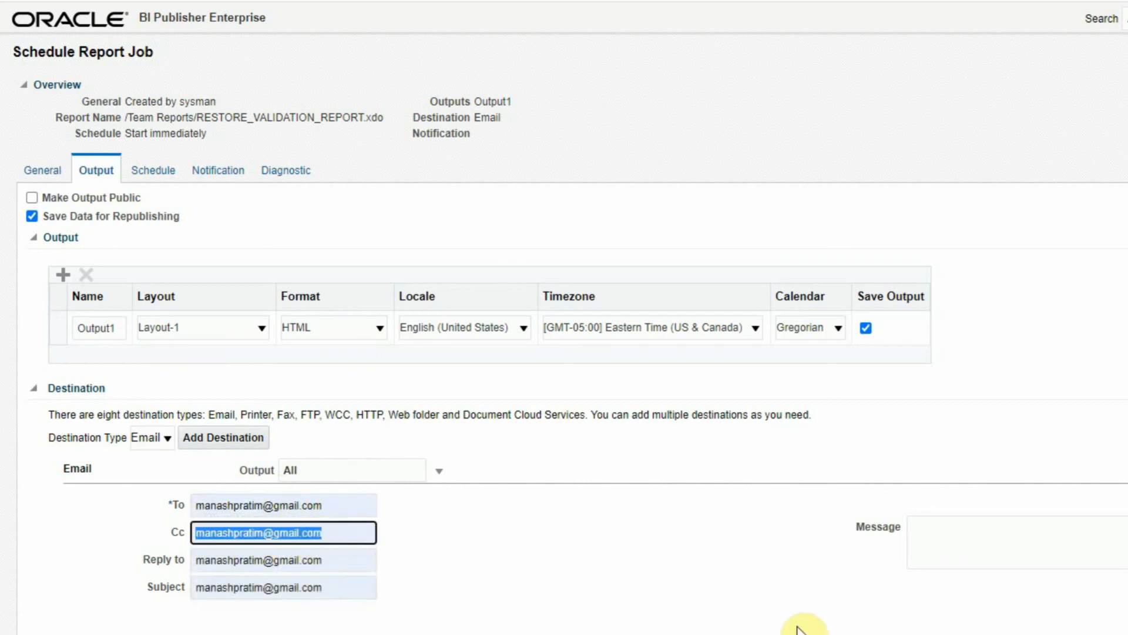
key("Tab")
key("BackSpace")
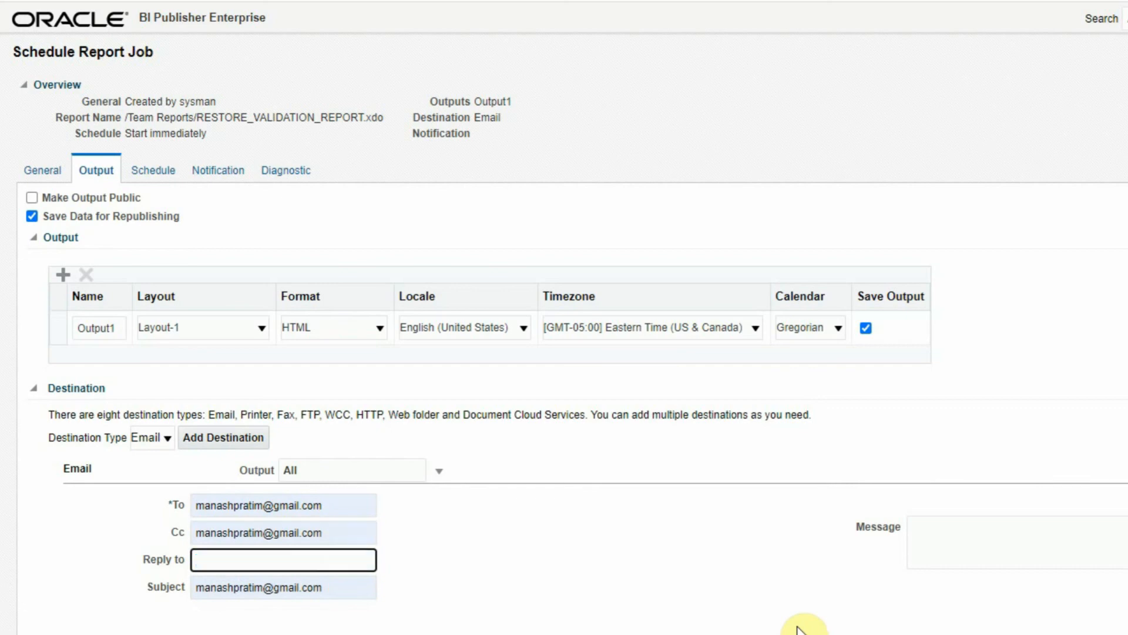
key("Tab")
type("Backup")
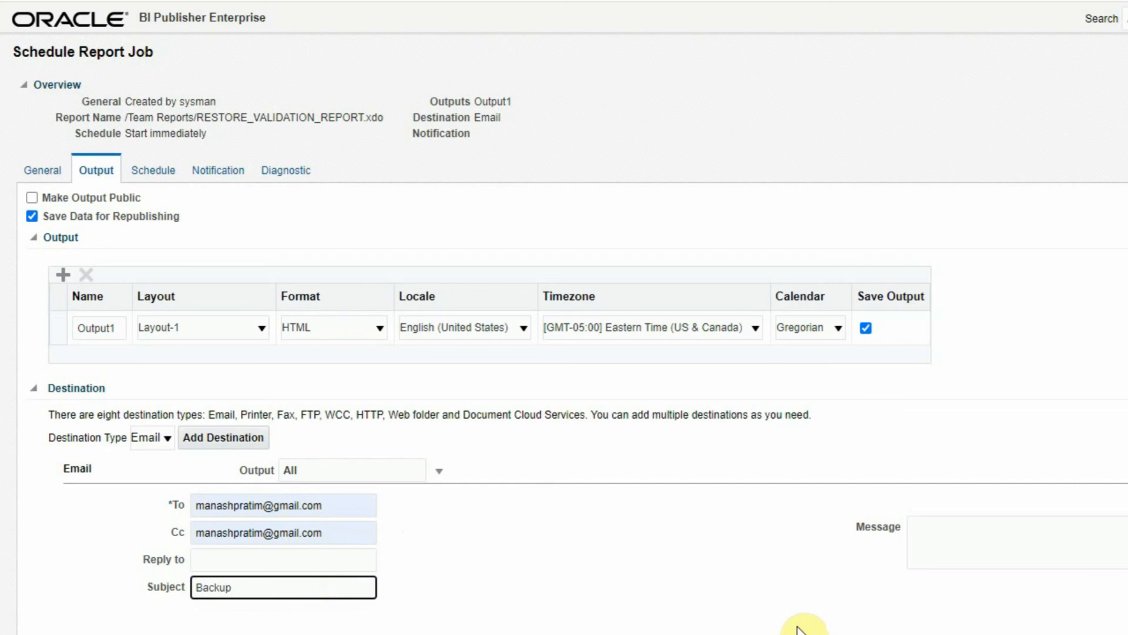
type(" Sta")
key("ctrl+shift+Left")
key("ctrl+shift+Left")
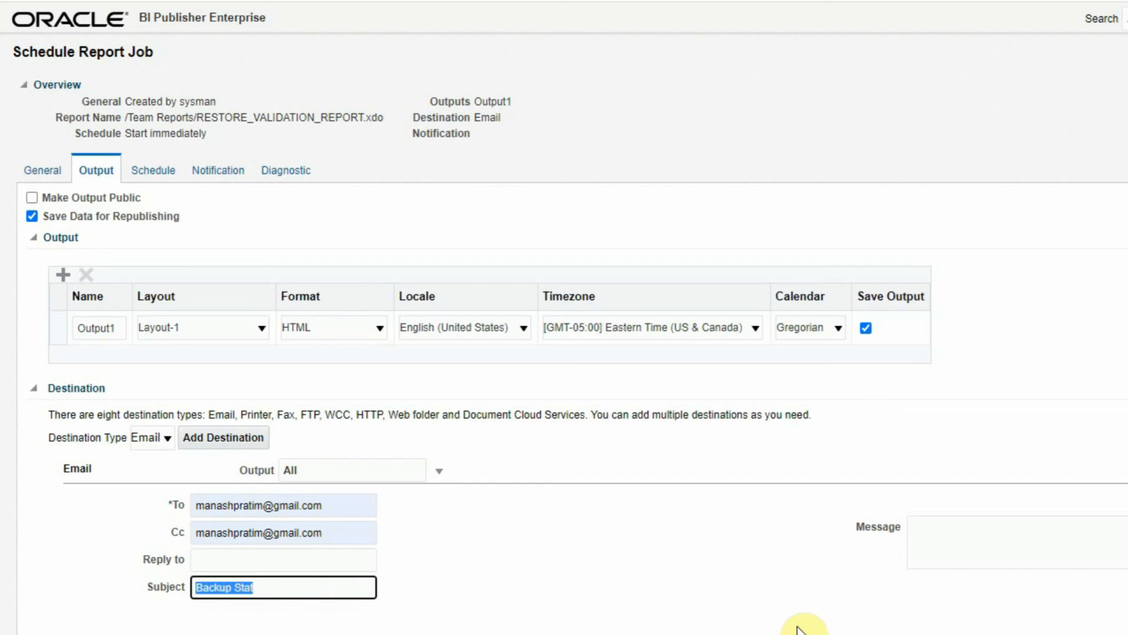
type("Restore ")
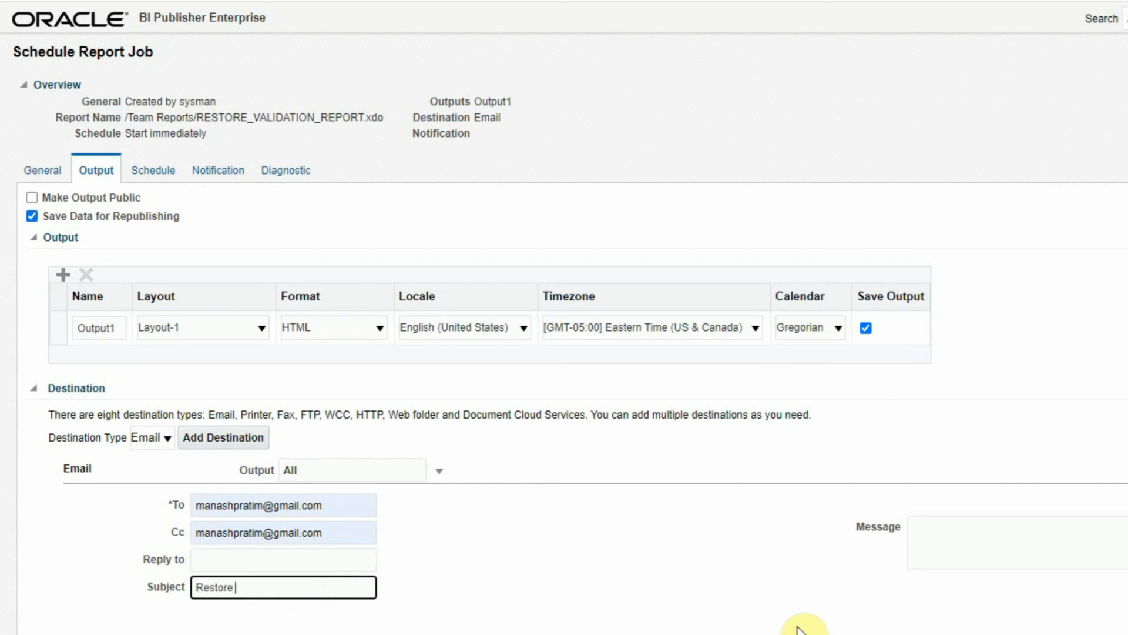
type("Validation Report")
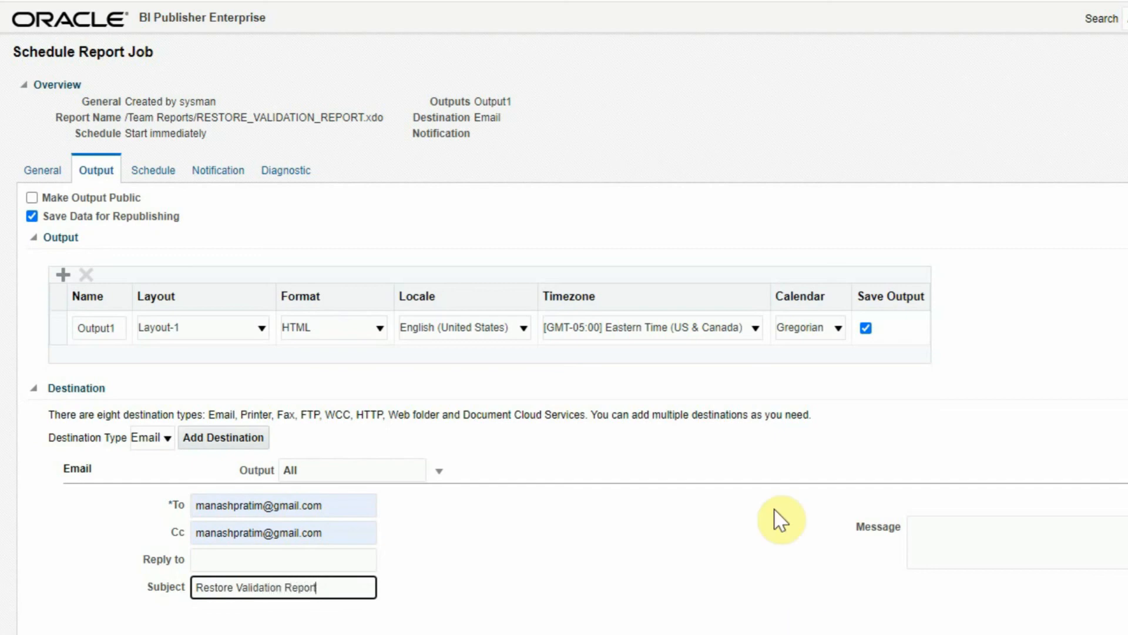
left_click(151, 170)
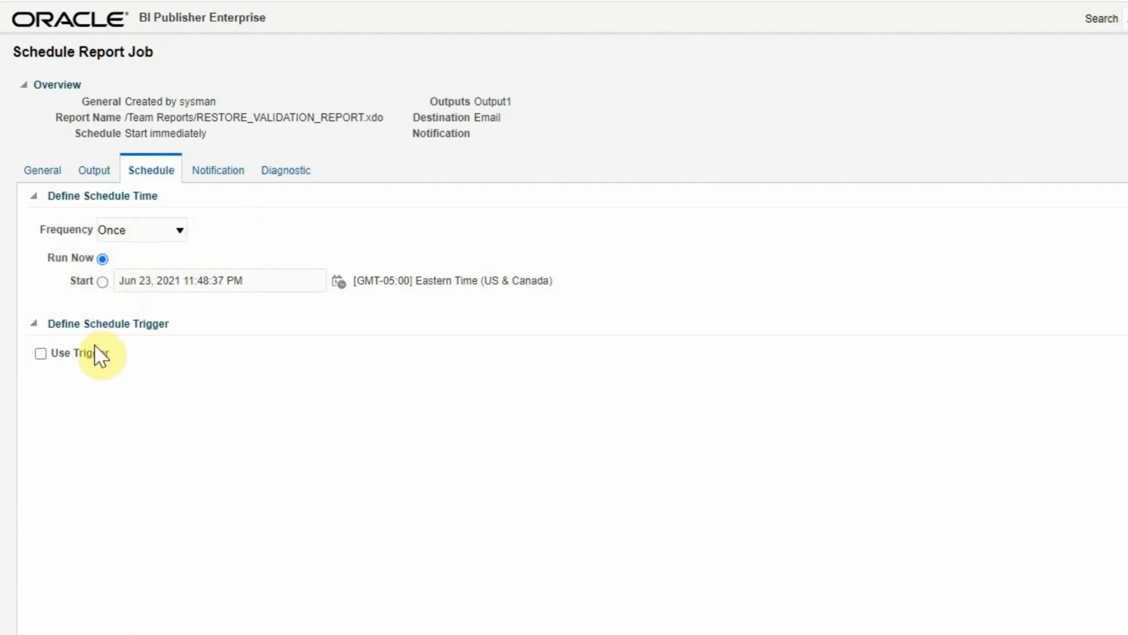
- Move to the Notification settings, leaving the schedule as Frequency Once, Run Now
left_click(215, 176)
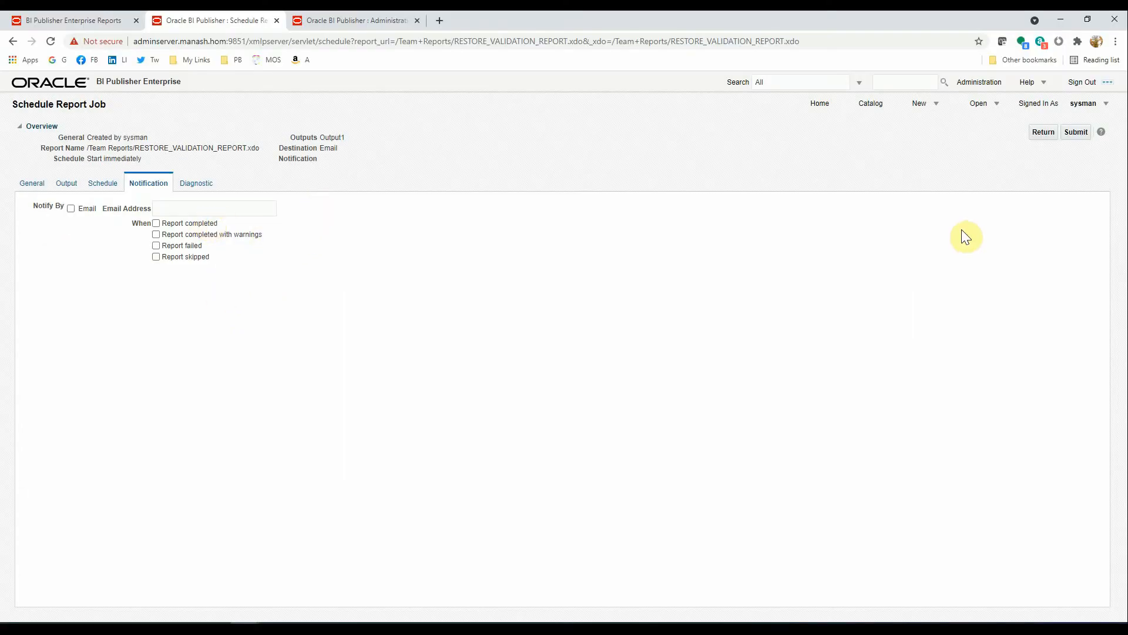
- Submit the job with Report Job Name RESTORE_VALIDATION_REPORT and dismiss the confirmation
left_click(1081, 134)
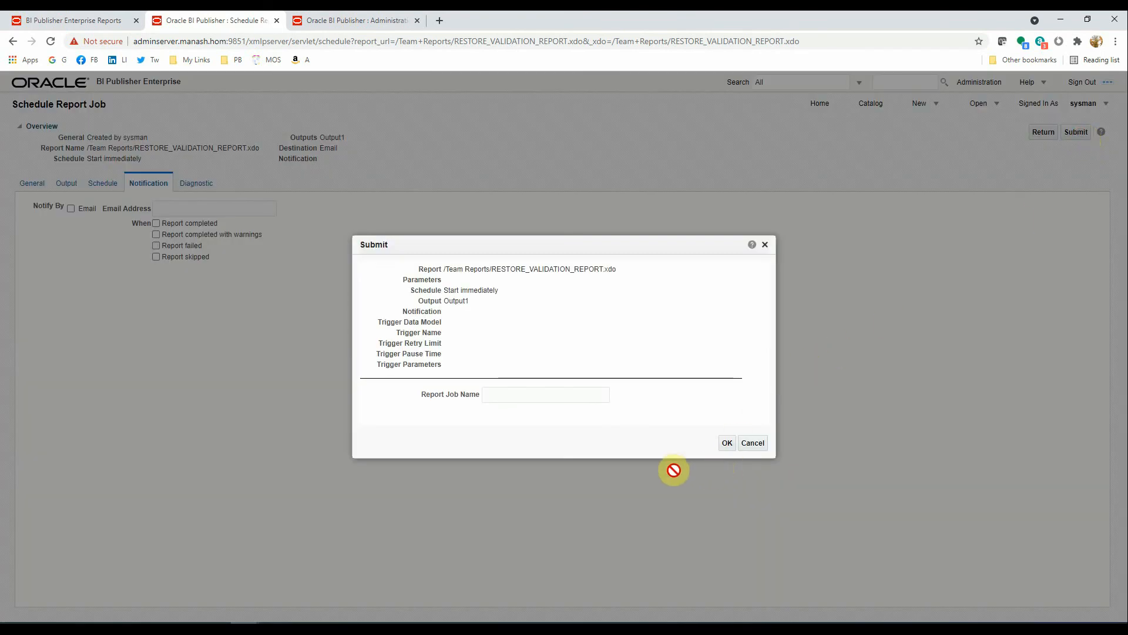
left_click(511, 393)
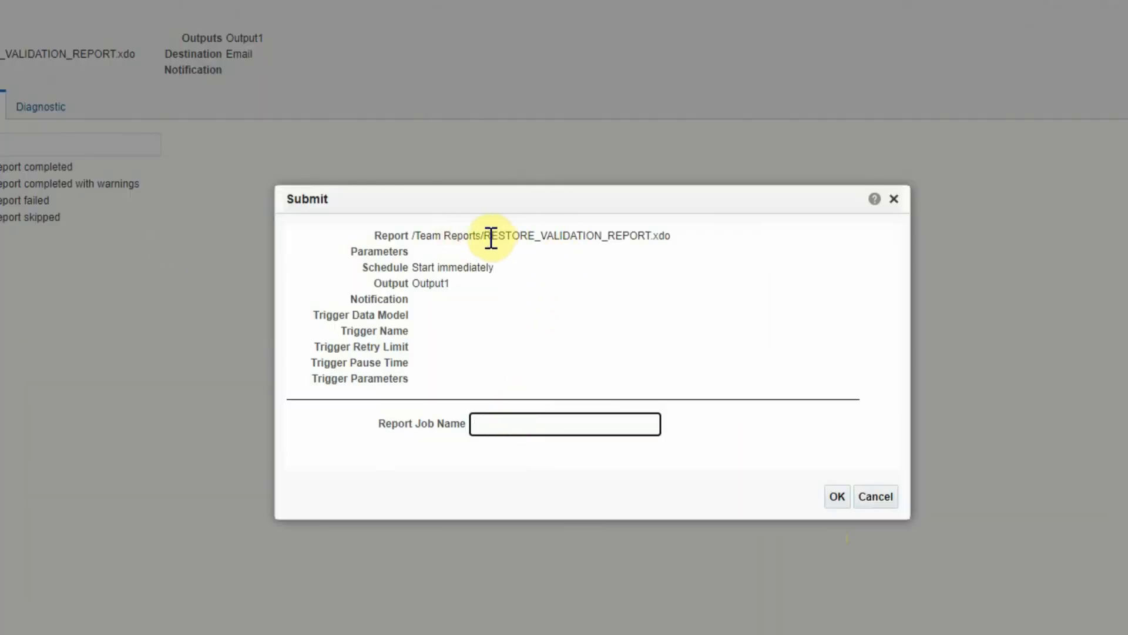
left_click_drag(483, 236, 650, 238)
key("ctrl+c")
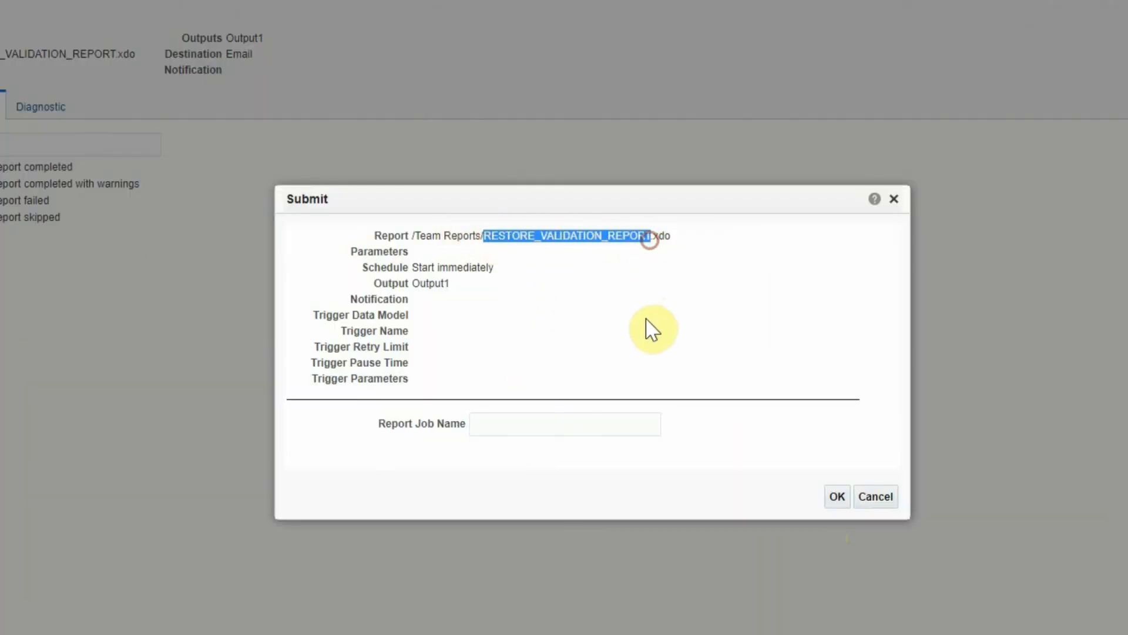
left_click(498, 425)
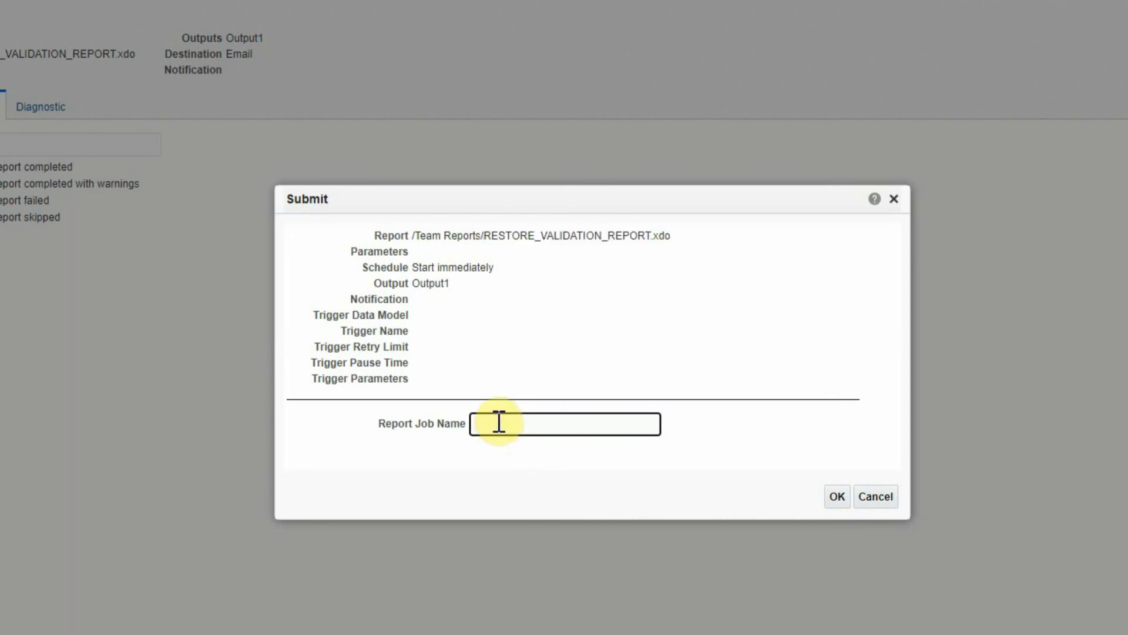
key("ctrl+v")
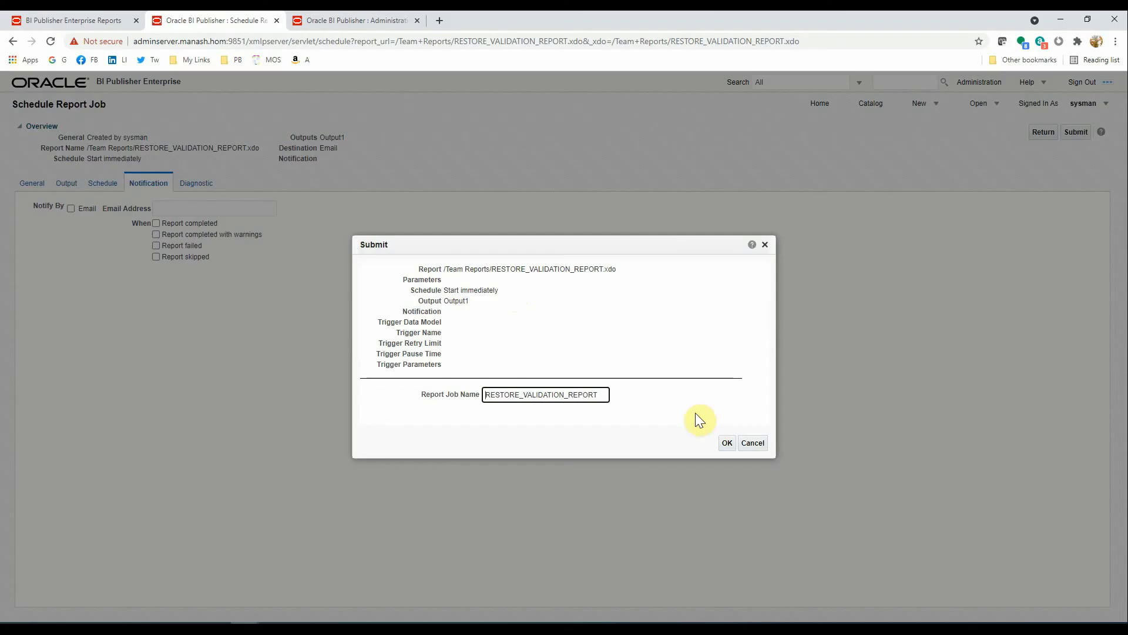
left_click(837, 497)
key("Return")
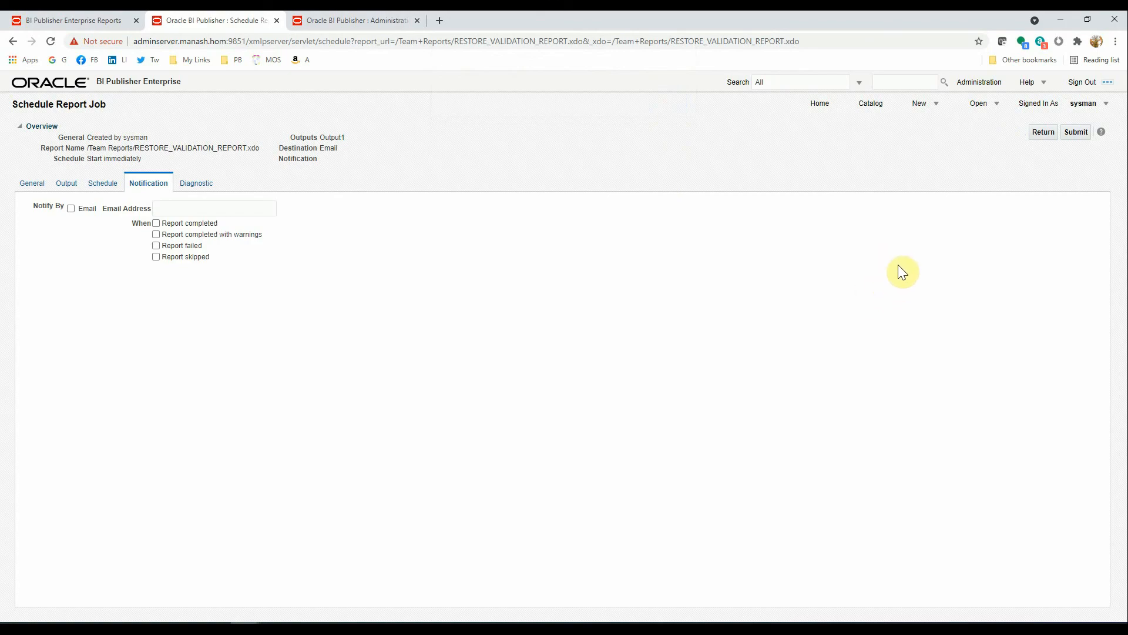
- In Report Job History, review and close the Problem details for the RESTORE_VALIDATION_REPORT run
left_click(983, 110)
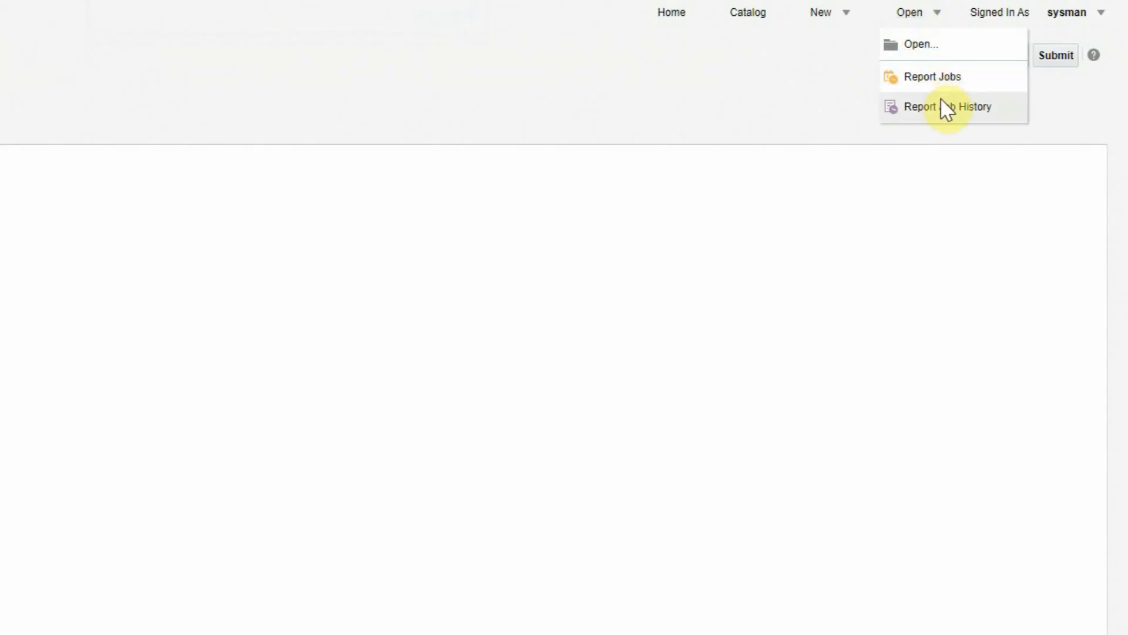
left_click(935, 113)
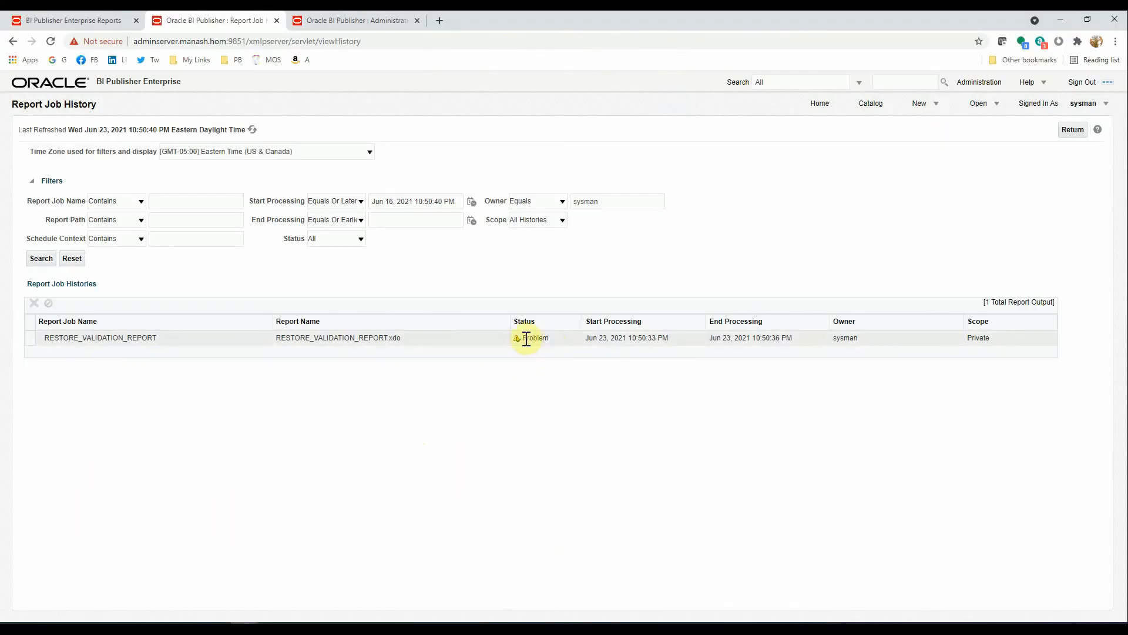
left_click(526, 339)
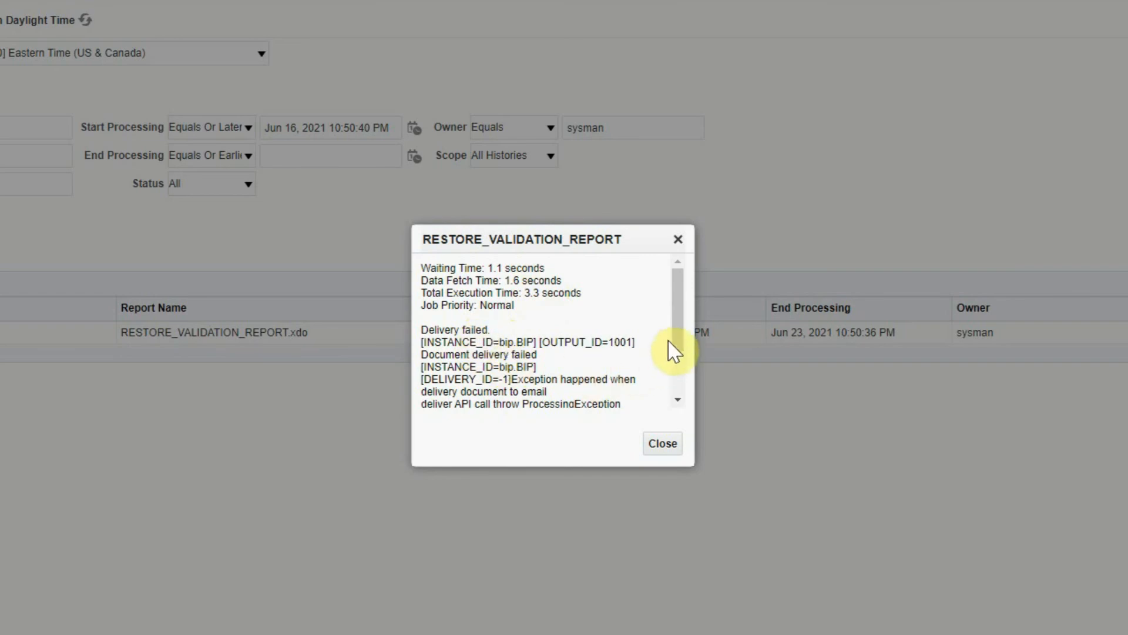
mouse_move(676, 320)
left_mouse_down()
mouse_move(681, 379)
mouse_move(650, 368)
mouse_move(655, 325)
left_mouse_up()
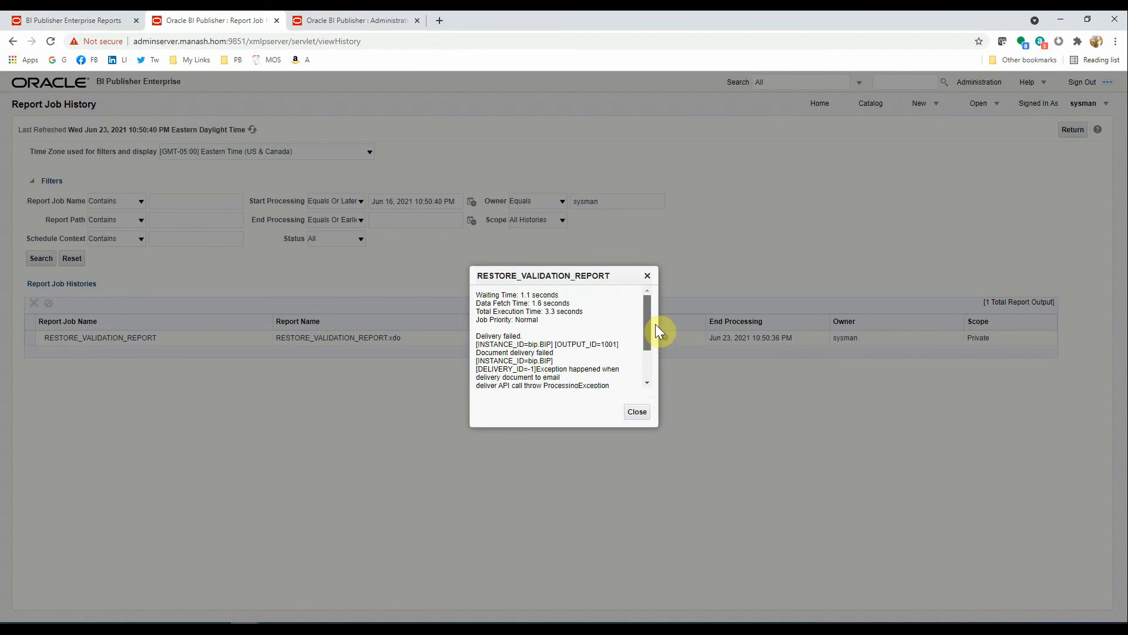
left_click(638, 411)
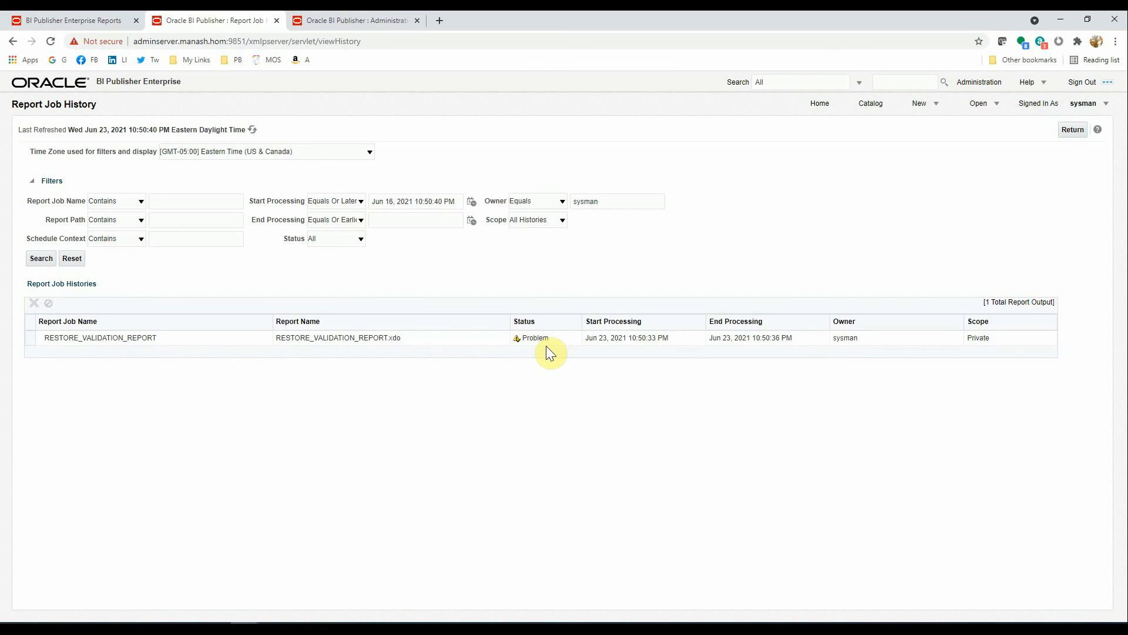
- Return to the Home page and open BACKUP_STATUS_REPORT from Recent Reports
left_click(1071, 129)
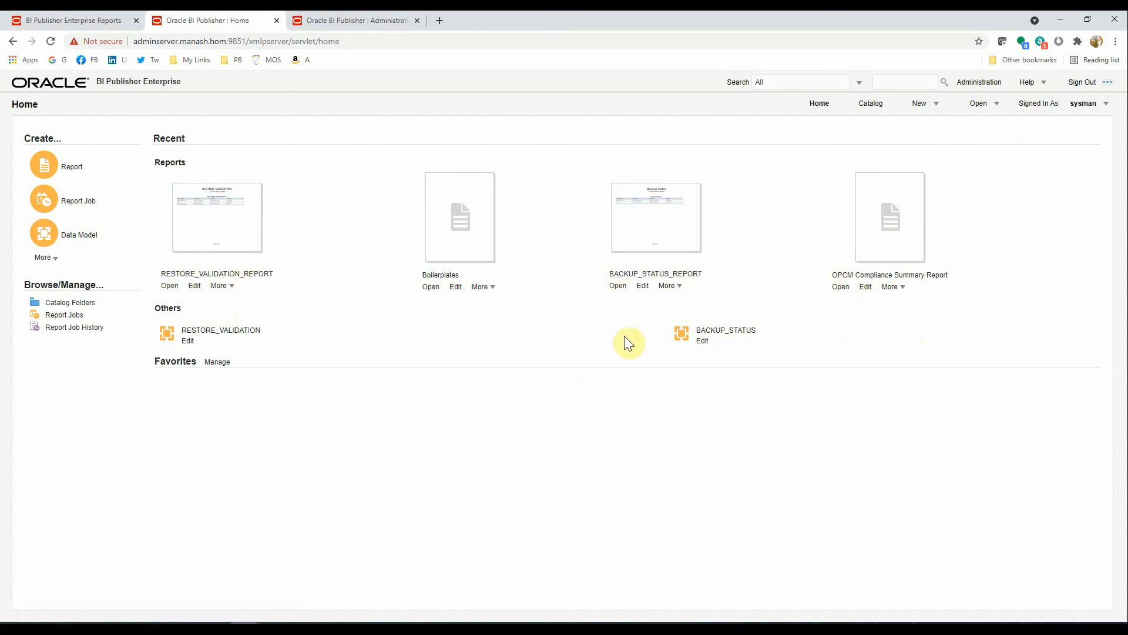
left_click(617, 286)
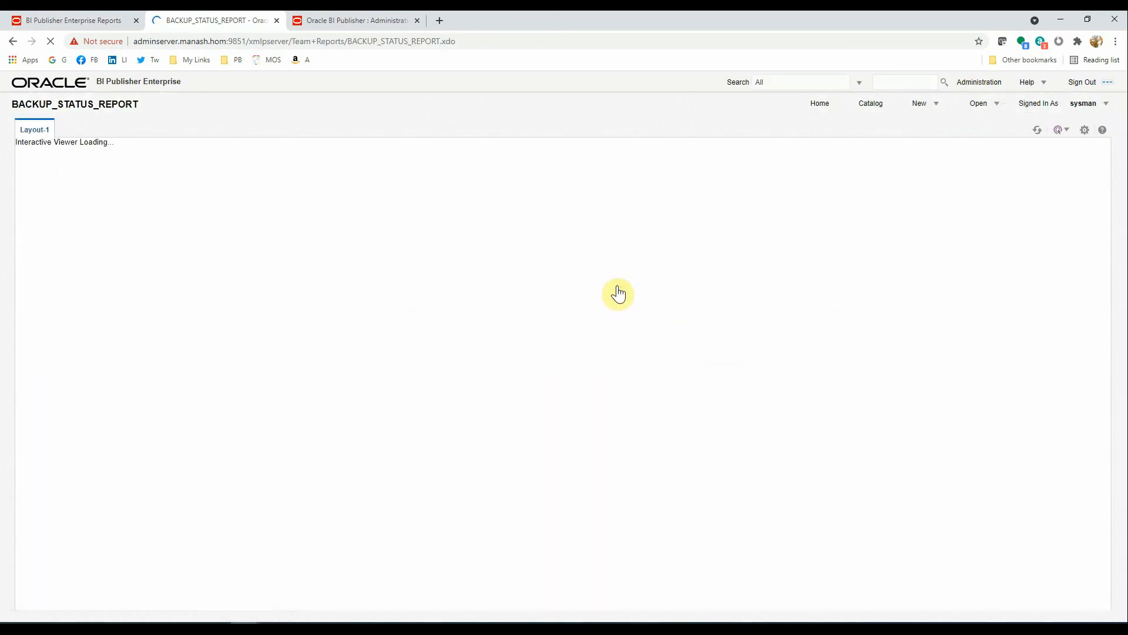